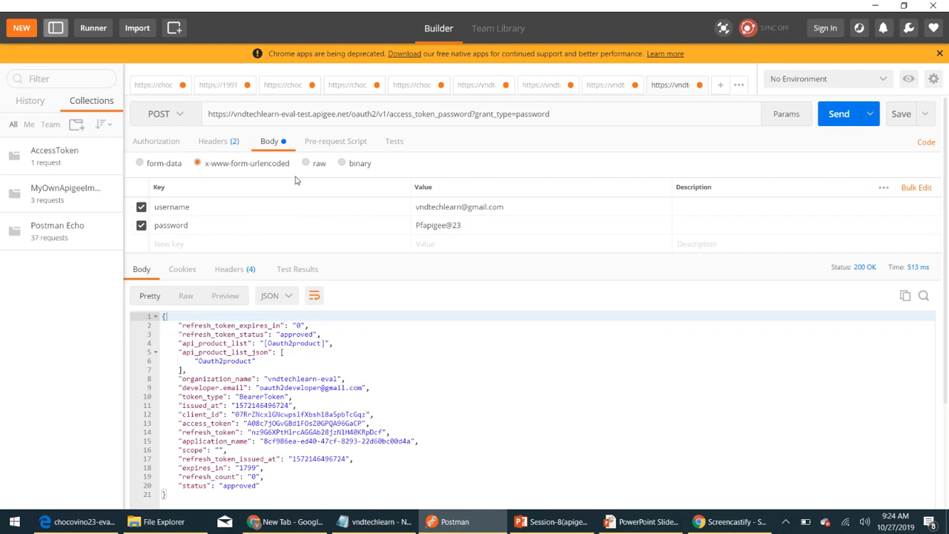
Step: Set the Postman body to raw JSON and type an opening brace with a first empty "":"" pair
click(305, 163)
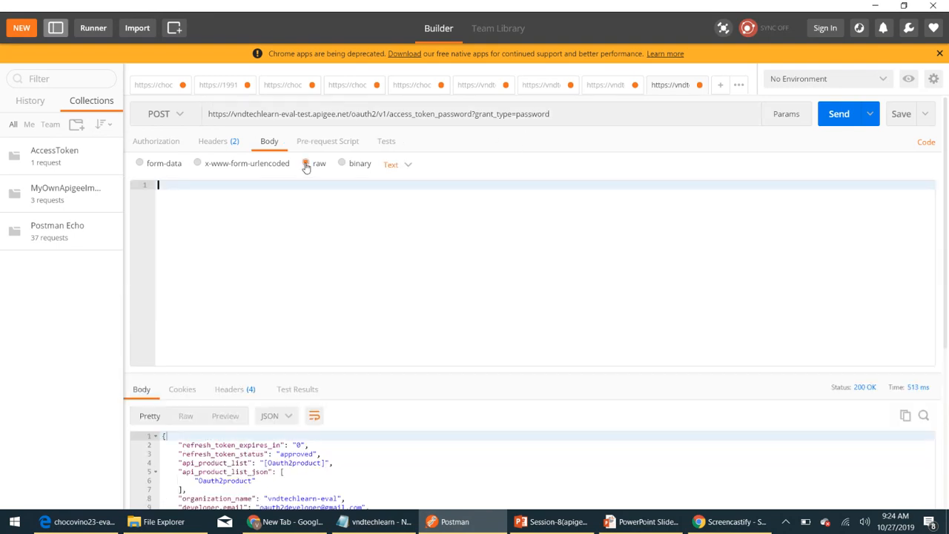
click(408, 164)
click(431, 225)
text({)
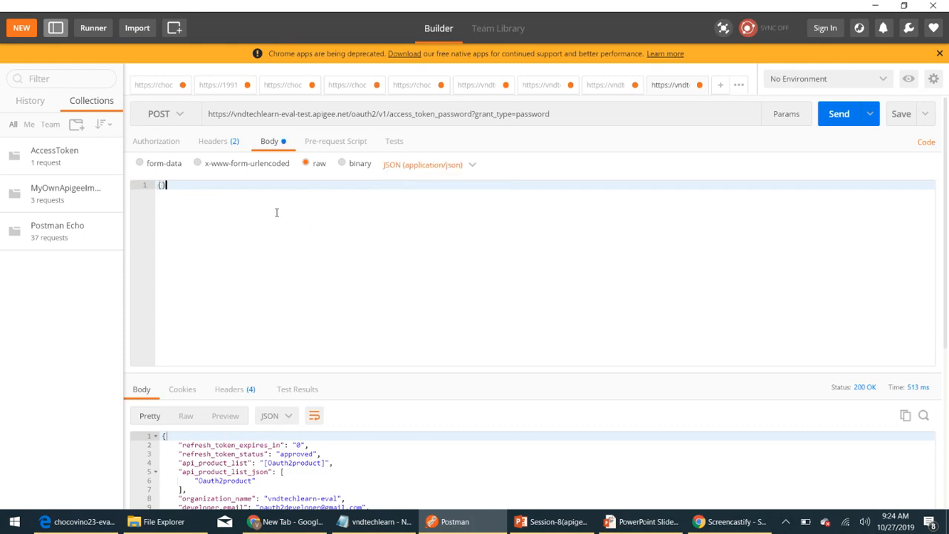
key(Return)
text(")
text(:)
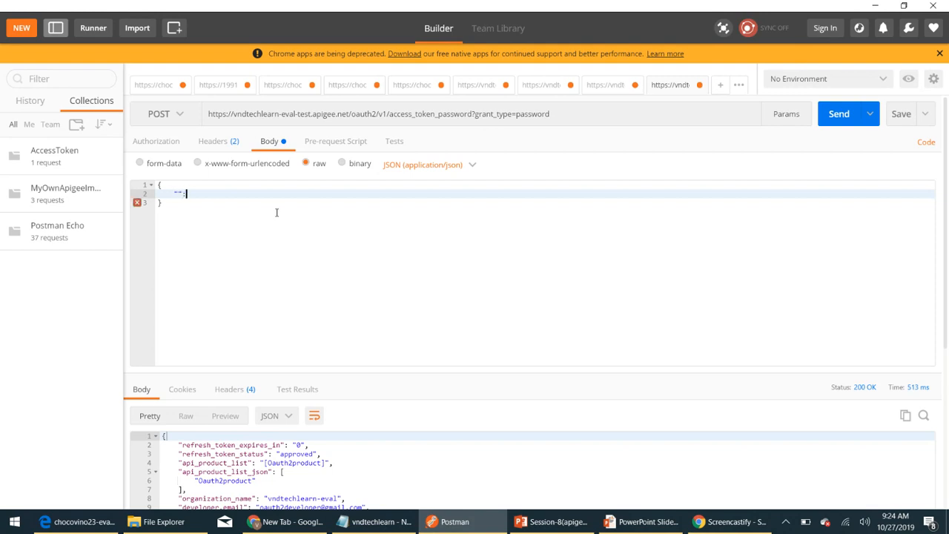
text("",)
key(Return)
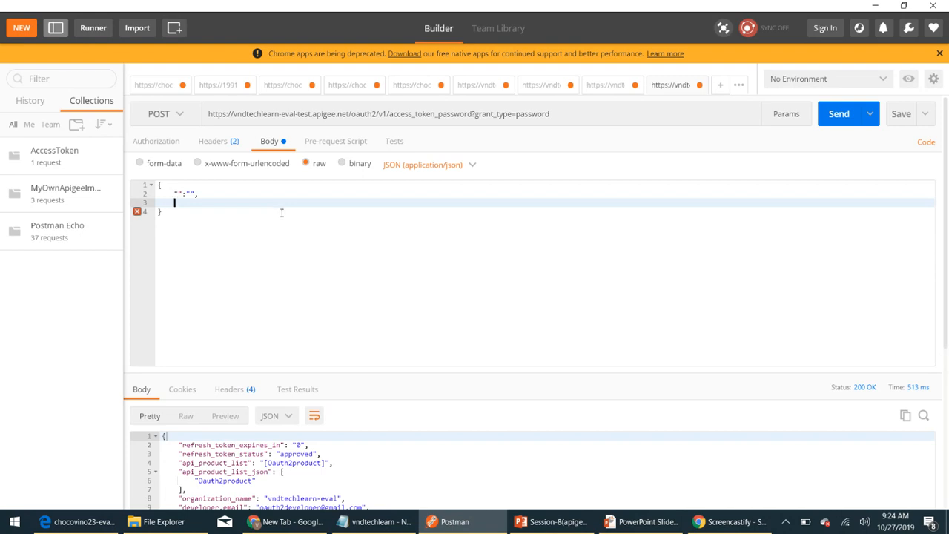
Step: Duplicate the empty pair into three aligned lines, with no trailing comma after the last
drag(158, 193, 206, 192)
key(ctrl+c)
click(175, 203)
key(ctrl+v)
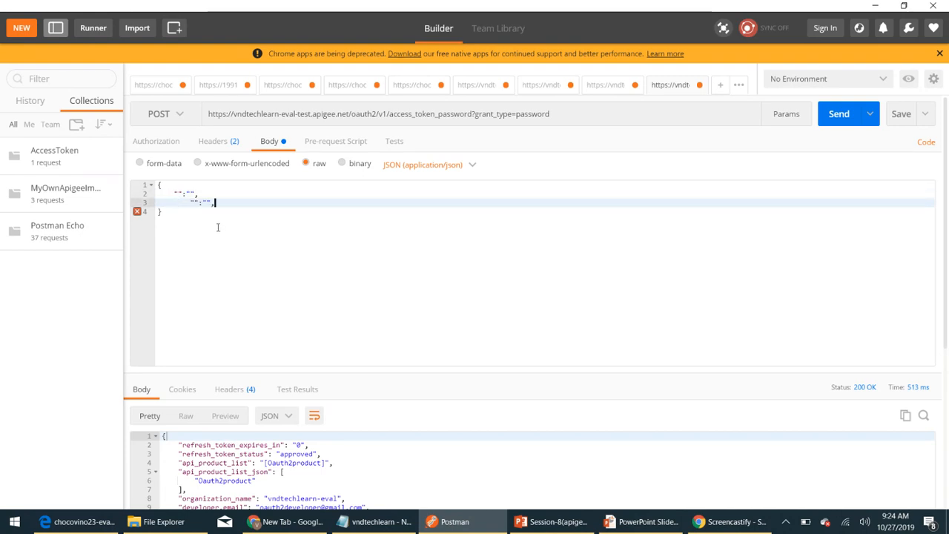
click(191, 202)
key(BackSpace)
key(BackSpace)
key(Tab)
click(214, 203)
key(Return)
key(ctrl+v)
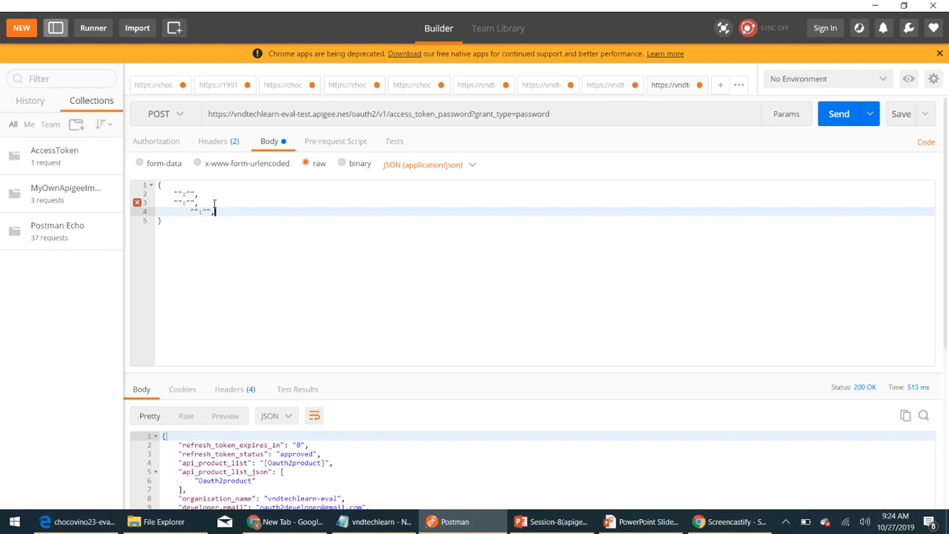
click(176, 212)
key(BackSpace)
click(211, 214)
key(BackSpace)
key(alt+Tab)
key(alt+Tab)
key(alt+Tab)
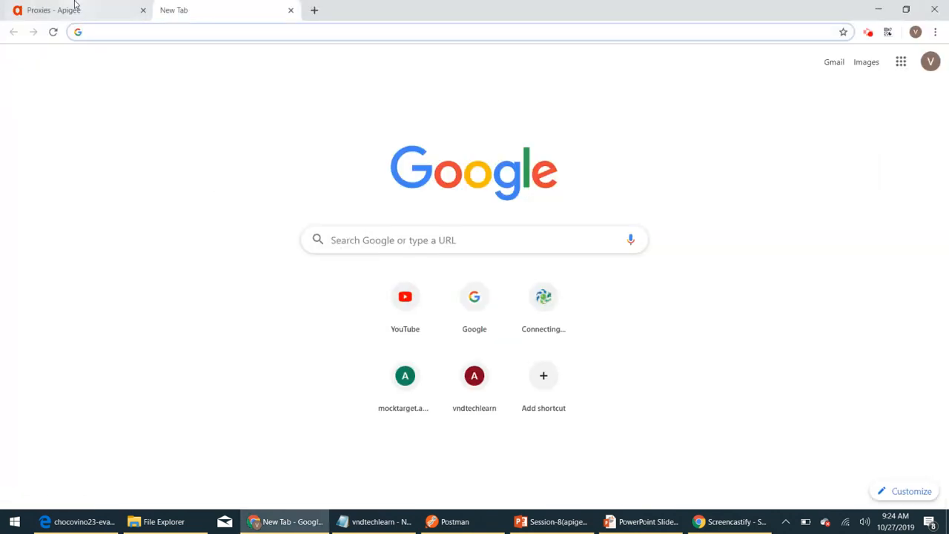
Step: Open the Apiproxydemo proxy from the refreshed API Proxies list in Apigee Edge
click(70, 11)
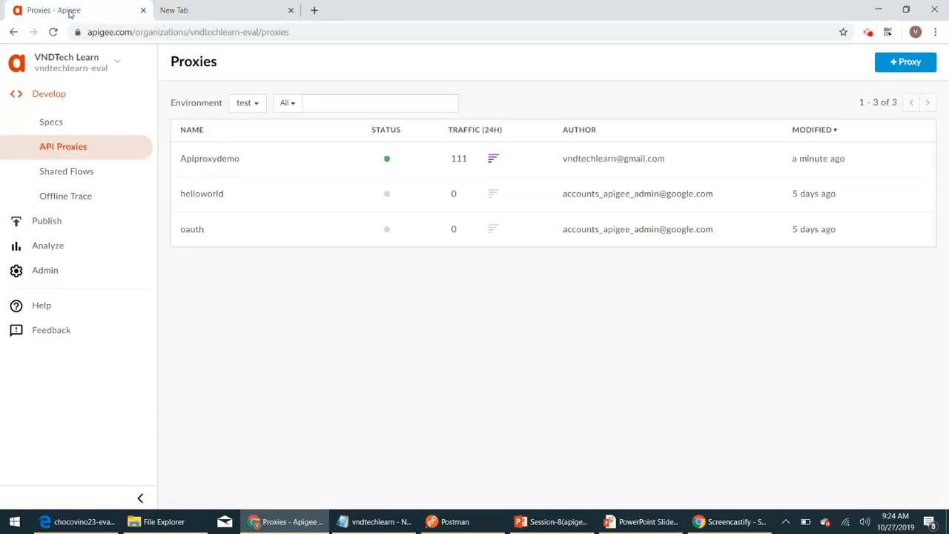
click(78, 146)
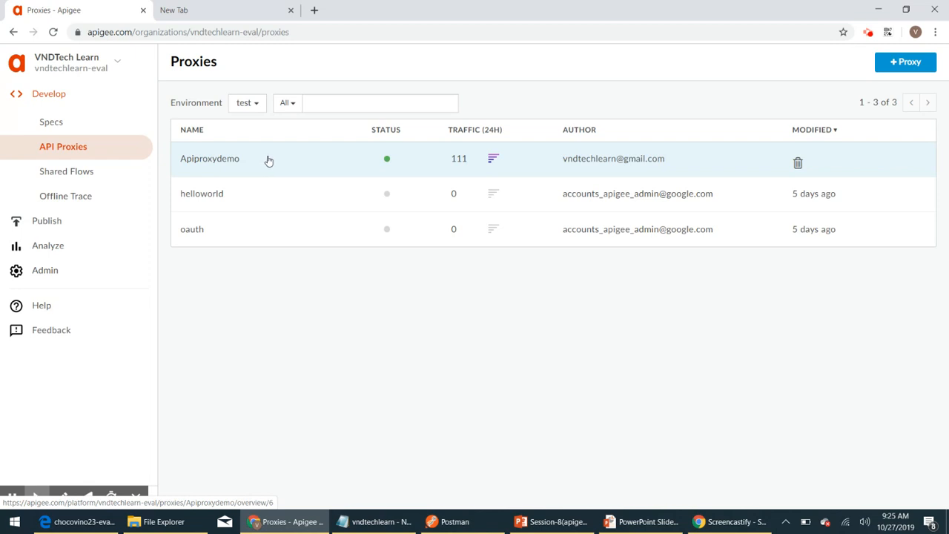
click(268, 160)
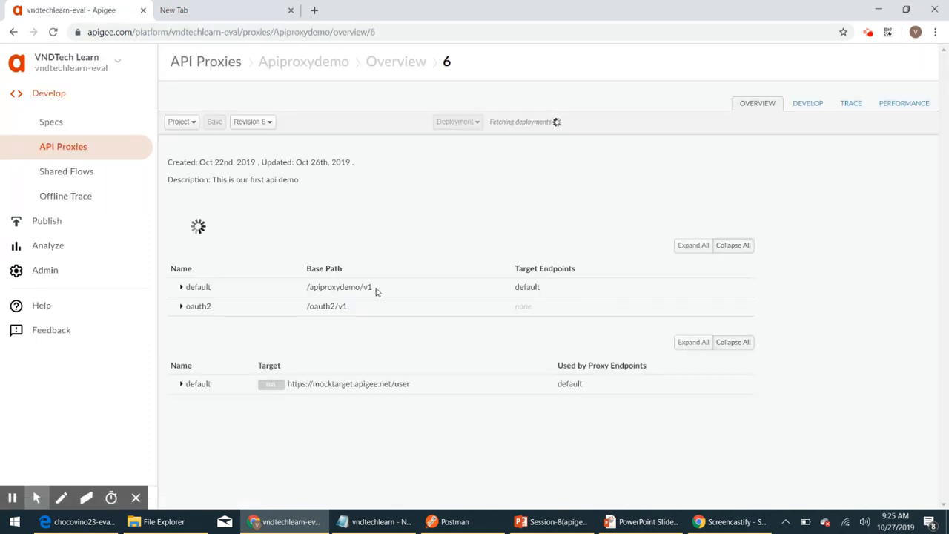
Step: Show the oauth2 endpoint's Generate Access Token - Password flow code in the Develop view
click(802, 106)
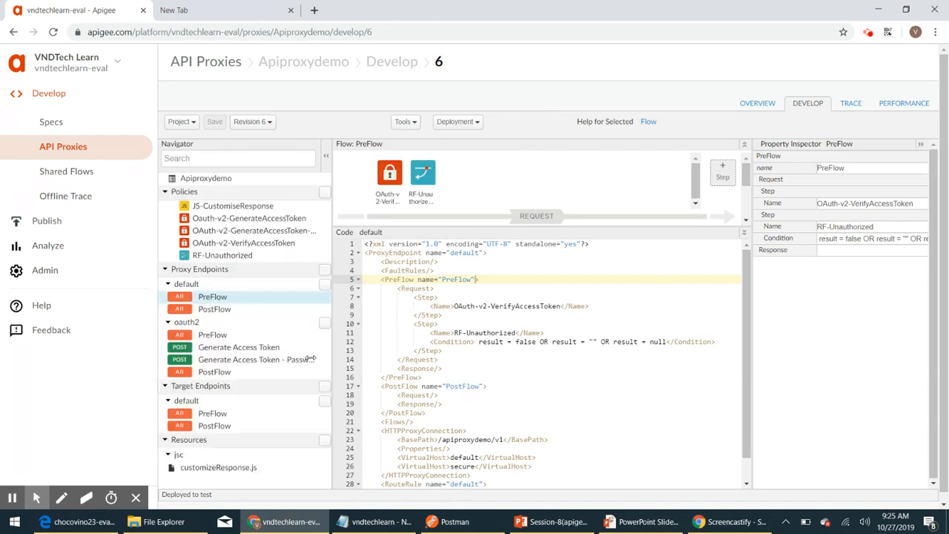
click(228, 361)
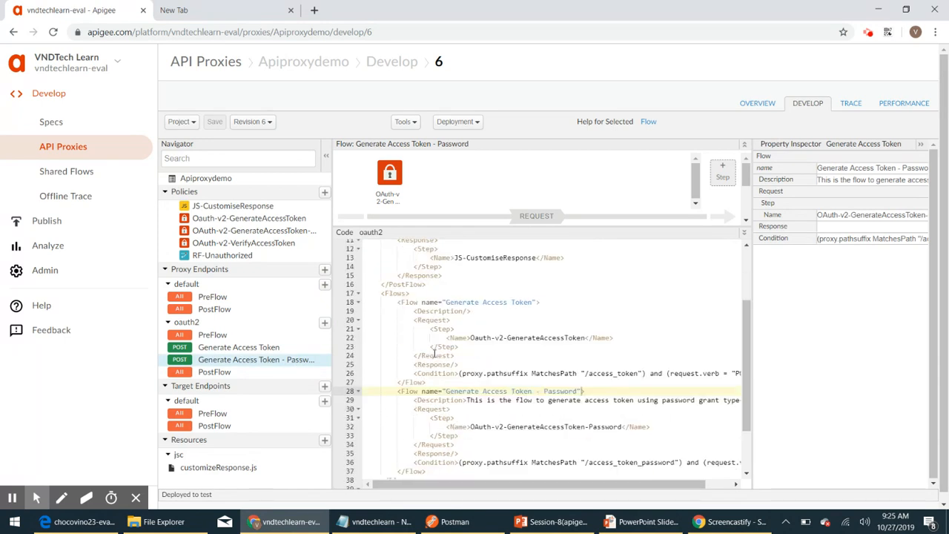
scroll(435, 353, down, 3)
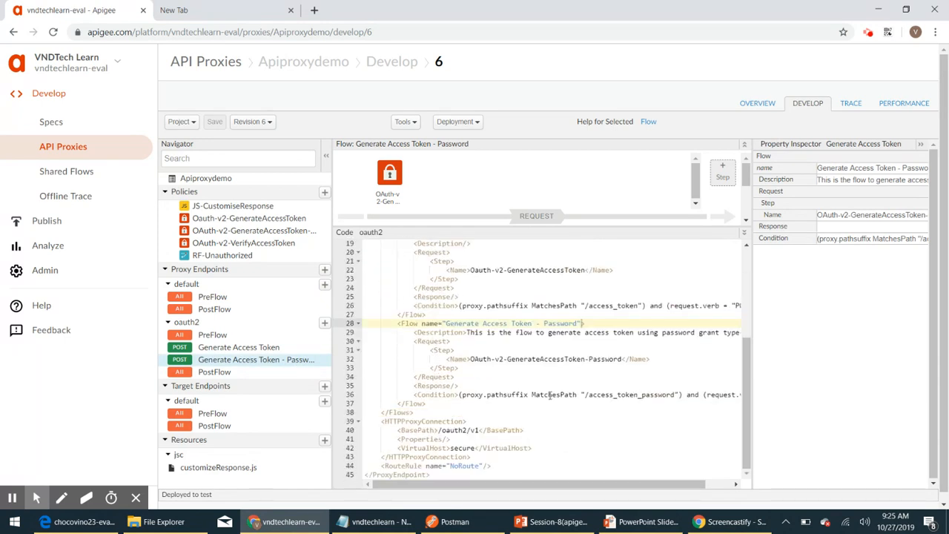
click(503, 359)
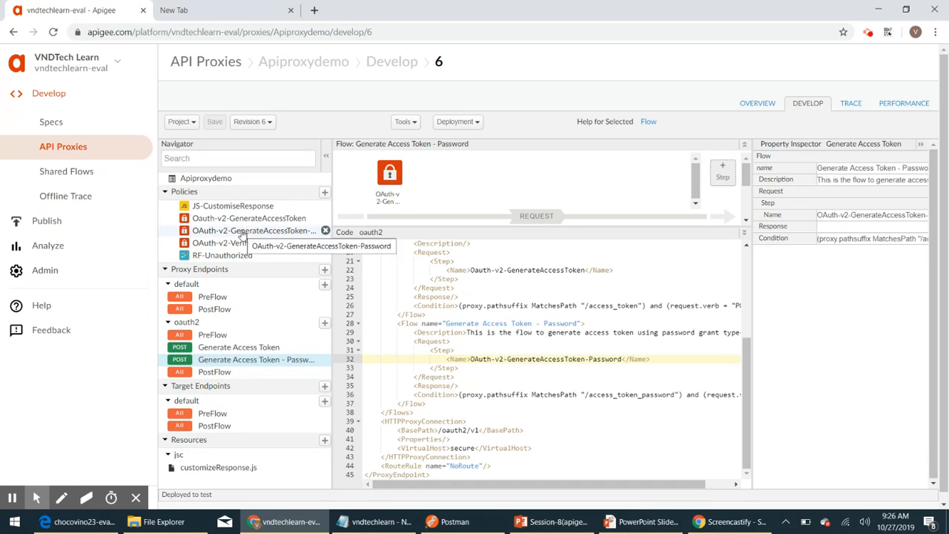
click(325, 194)
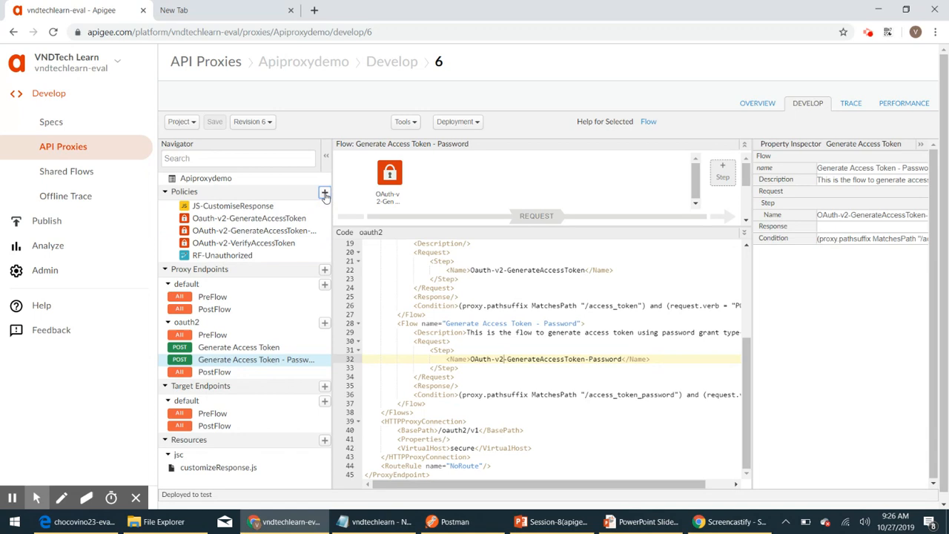
Step: Create an Extract Variables policy with display name EV-EtractUserCredentials
scroll(334, 260, down, 5)
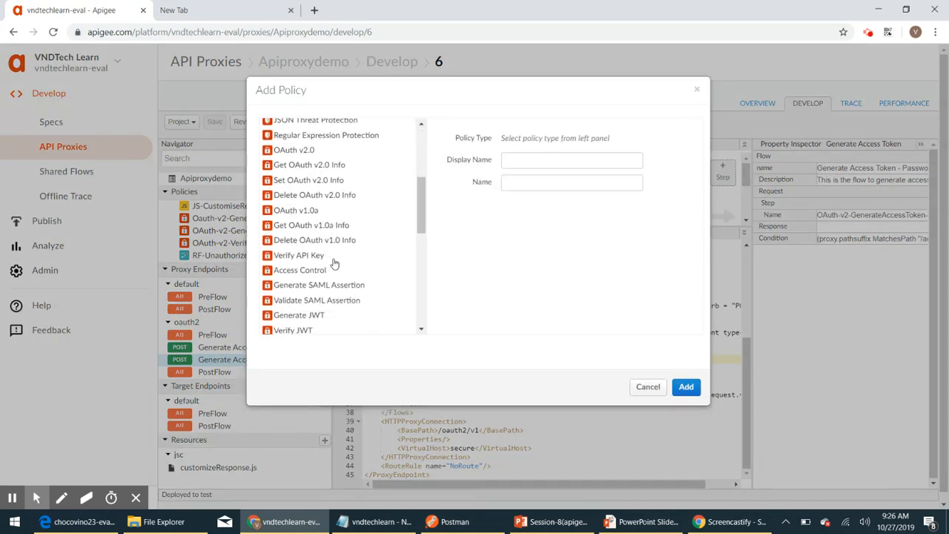
scroll(333, 263, down, 6)
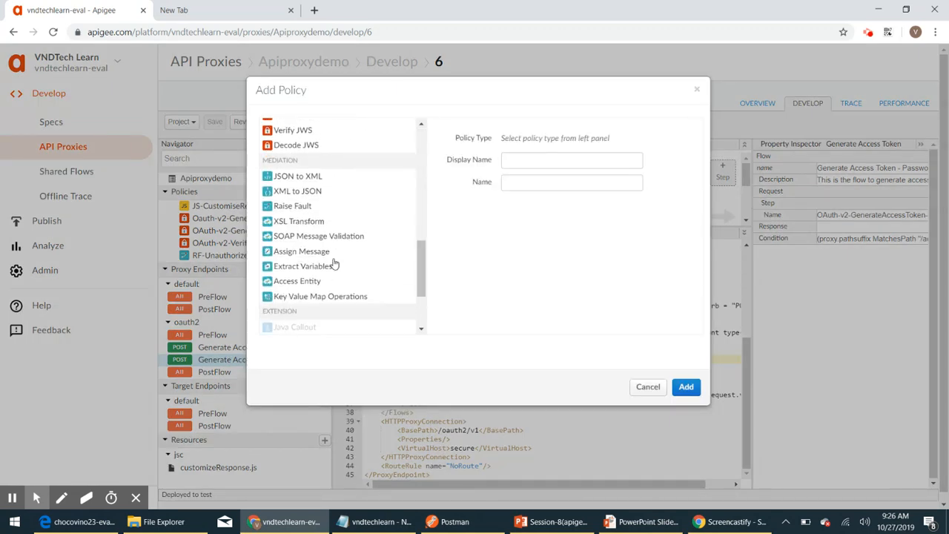
click(298, 272)
click(591, 158)
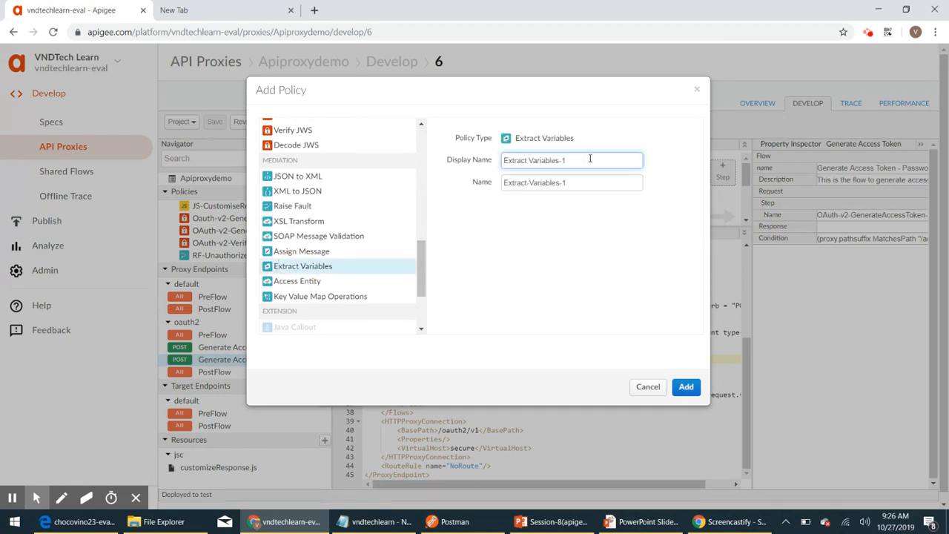
key(BackSpace)
key(BackSpace)
key(BackSpace)
key(BackSpace)
key(BackSpace)
key(BackSpace)
key(BackSpace)
key(BackSpace)
key(BackSpace)
key(BackSpace)
key(BackSpace)
key(BackSpace)
key(BackSpace)
key(BackSpace)
key(BackSpace)
key(BackSpace)
key(BackSpace)
key(BackSpace)
key(BackSpace)
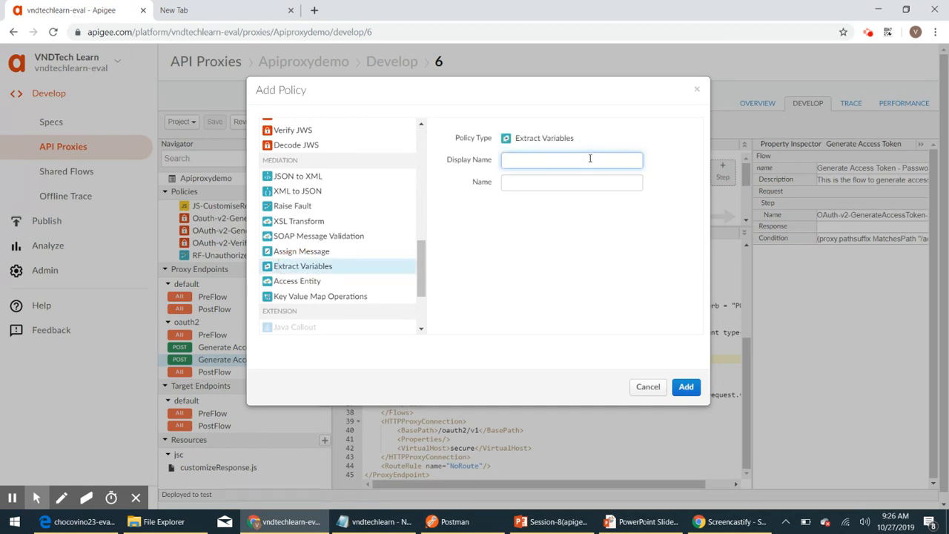
text(EV-Etra)
key(BackSpace)
key(BackSpace)
key(BackSpace)
key(BackSpace)
key(BackSpace)
text(tract)
double_click(590, 158)
text(UserC)
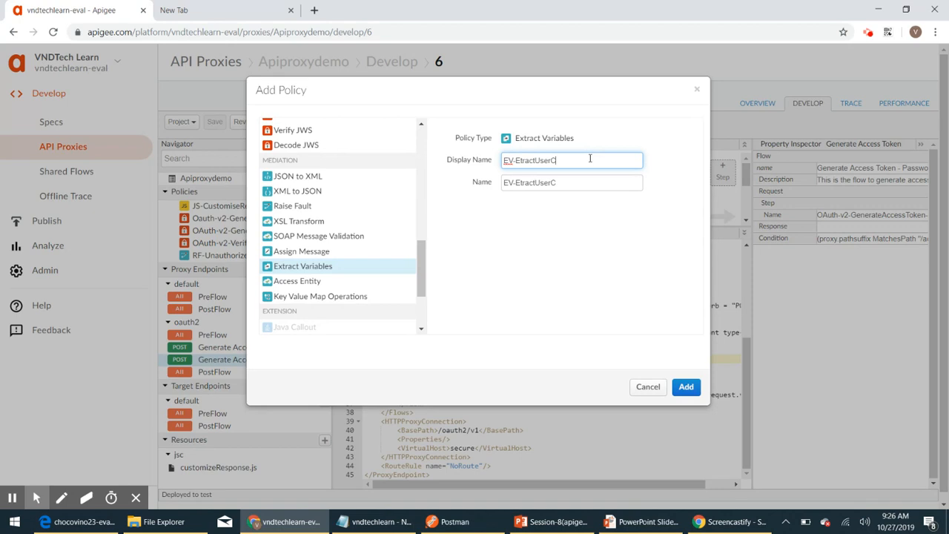
text(redentials)
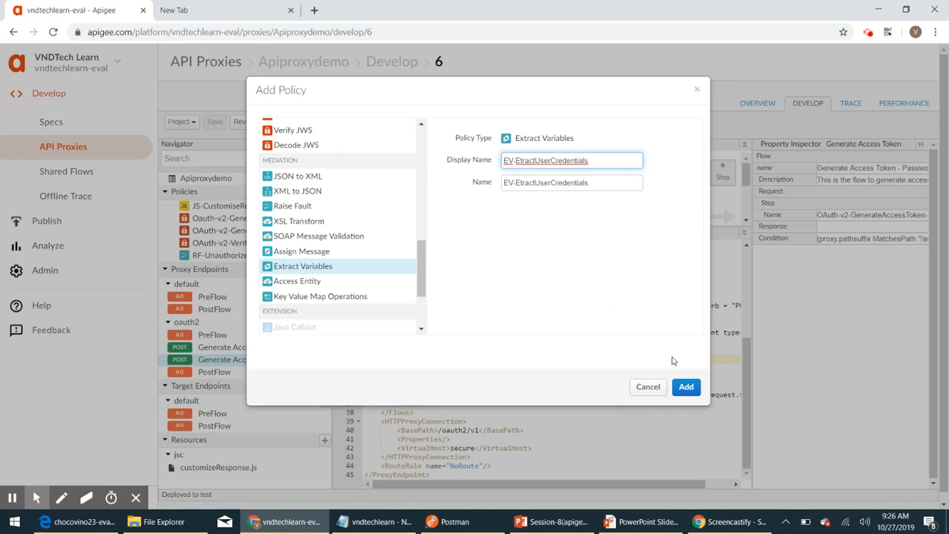
click(686, 386)
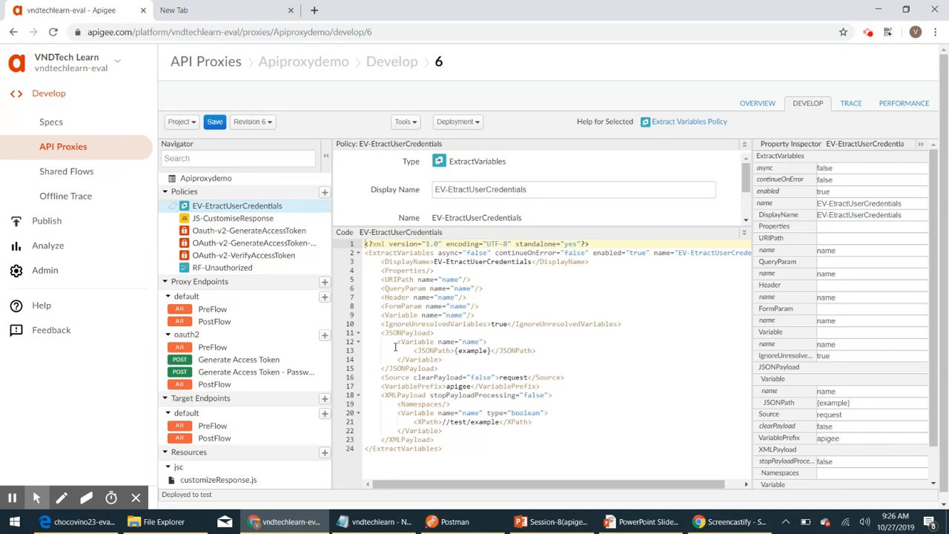
Step: Delete the leftover XMLPayload, VariablePrefix and URIPath/Variable lines from the policy XML
scroll(391, 375, down, 1)
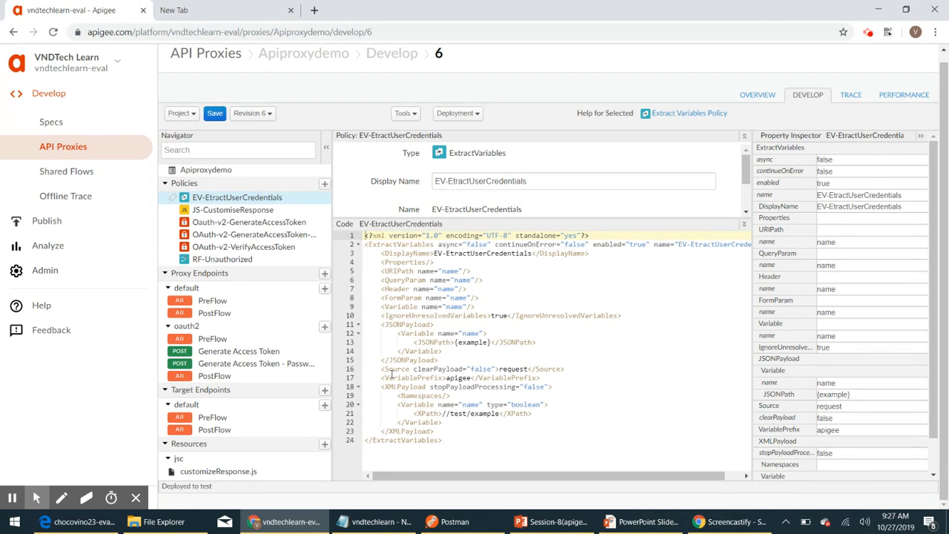
click(385, 387)
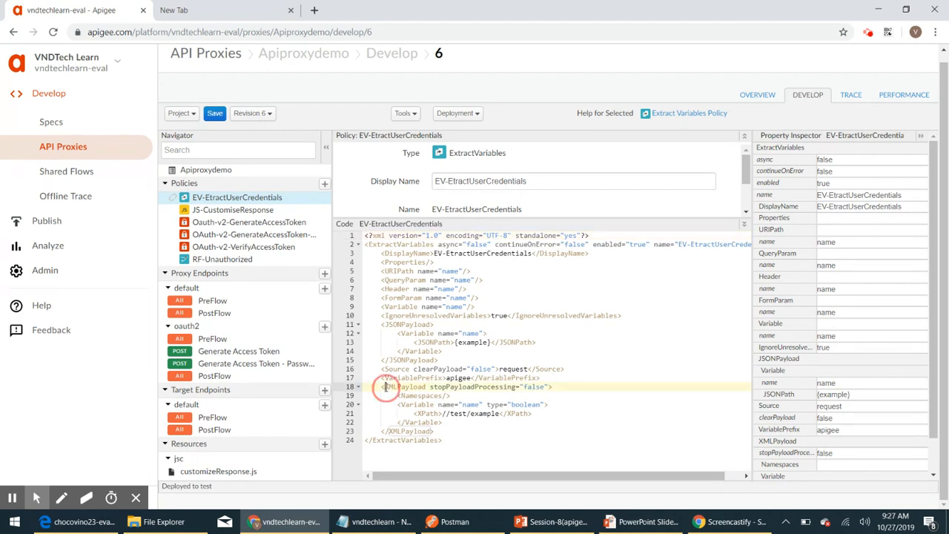
click(436, 431)
drag(436, 432, 364, 386)
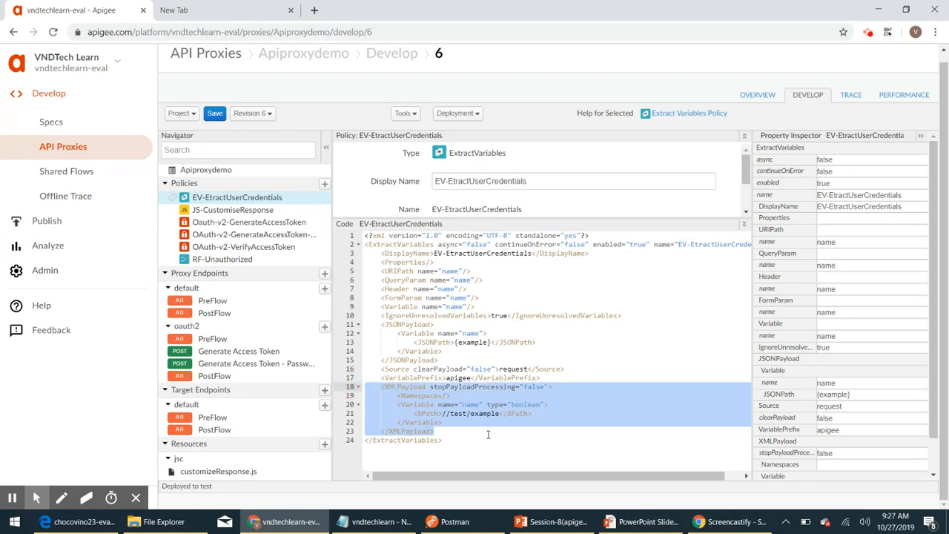
key(BackSpace)
key(BackSpace)
drag(542, 378, 363, 379)
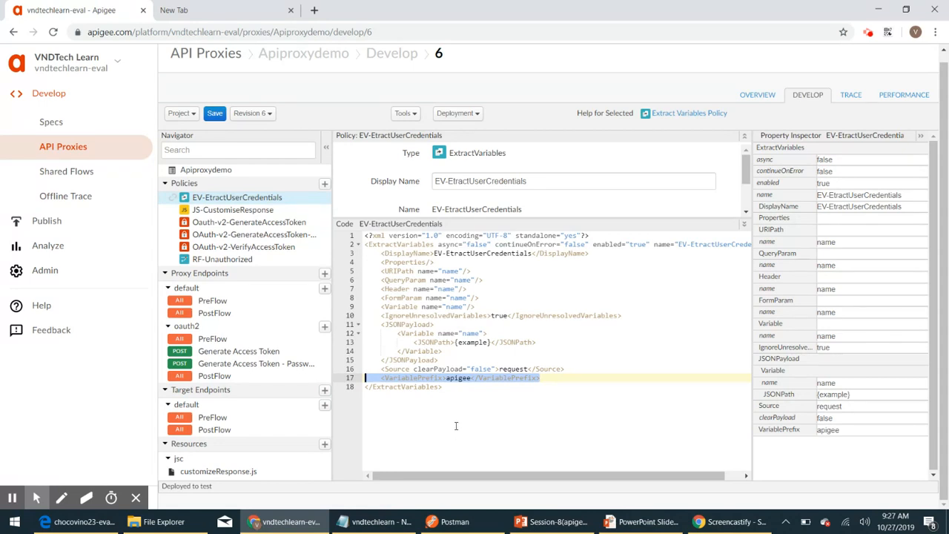
key(Delete)
key(BackSpace)
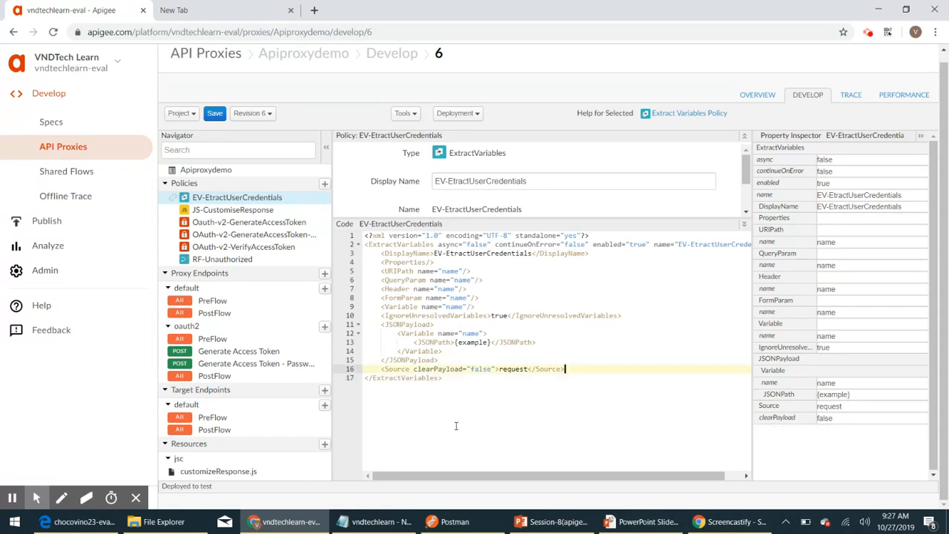
click(475, 306)
drag(475, 307, 365, 271)
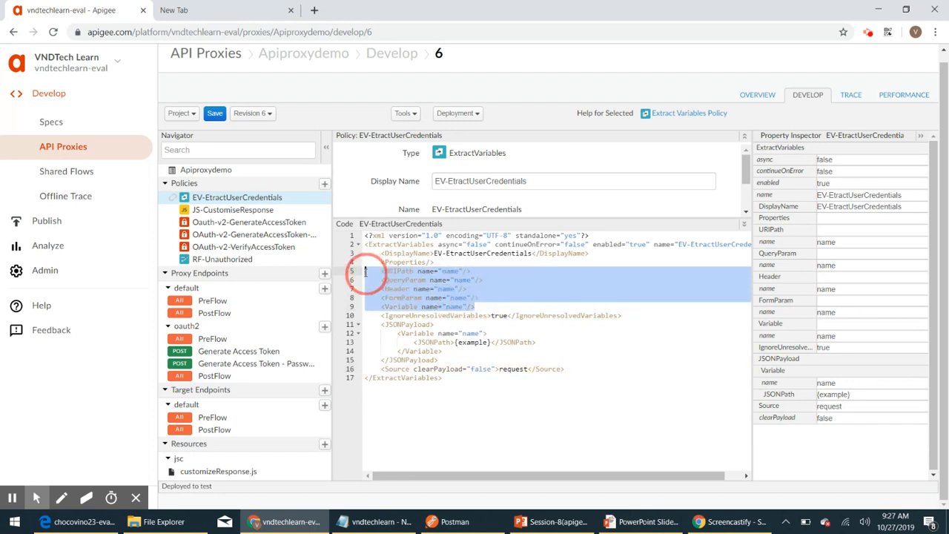
key(Delete)
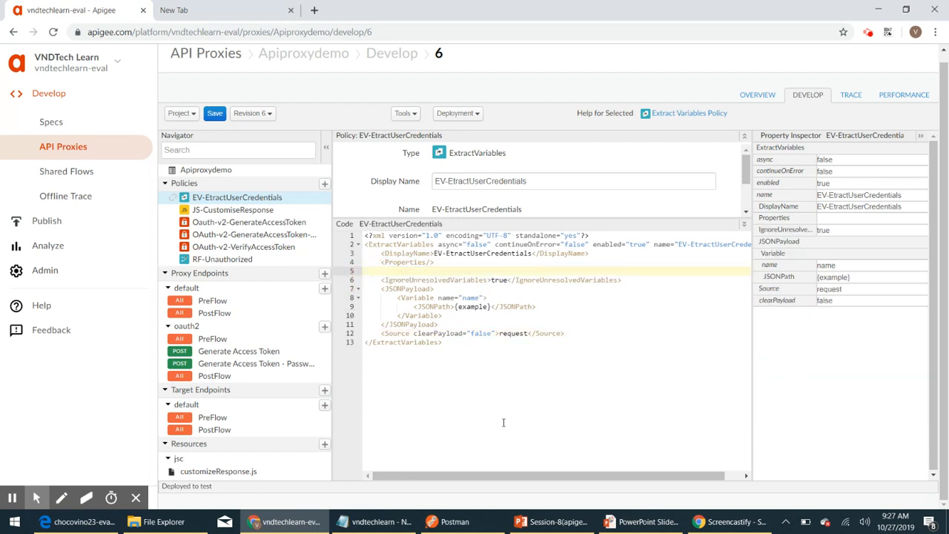
key(BackSpace)
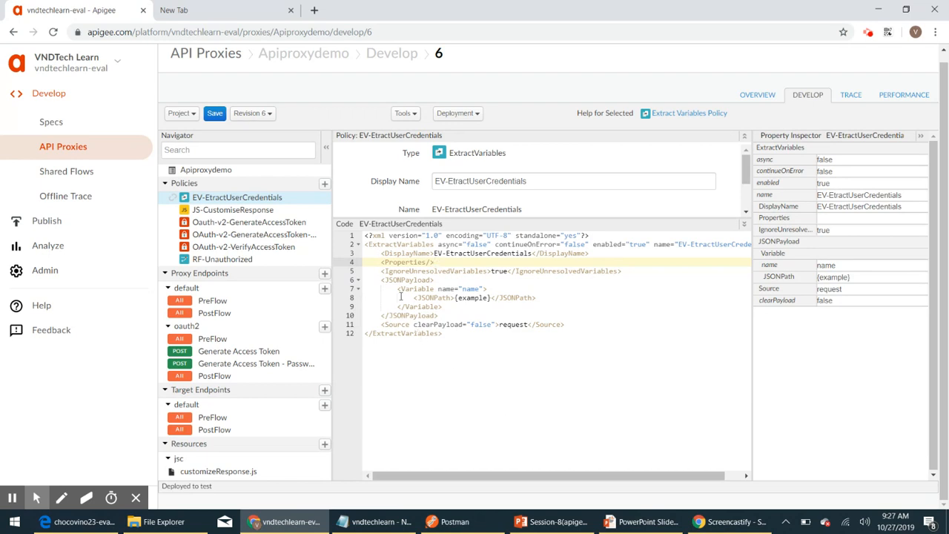
Step: Copy the JSONPayload's Variable block and paste it twice for three Variable entries
drag(372, 280, 463, 314)
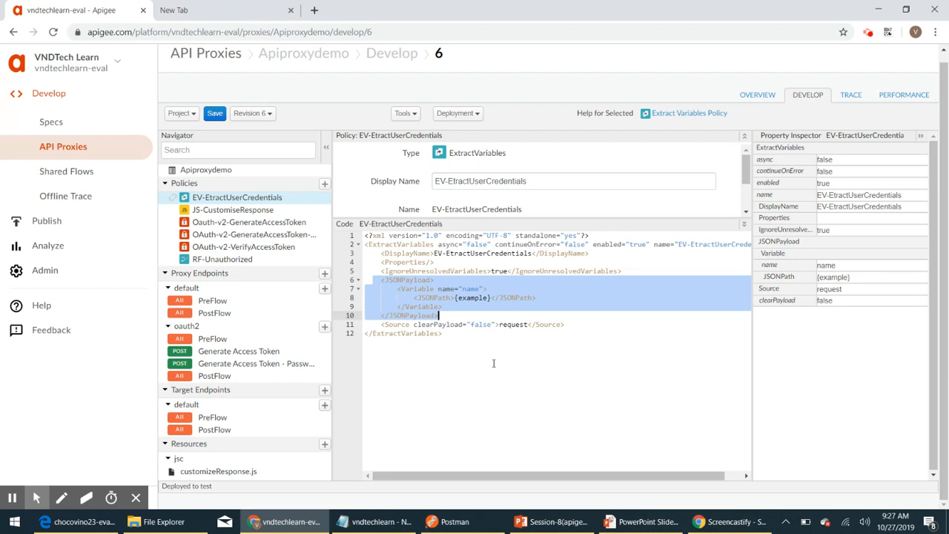
click(493, 364)
click(384, 280)
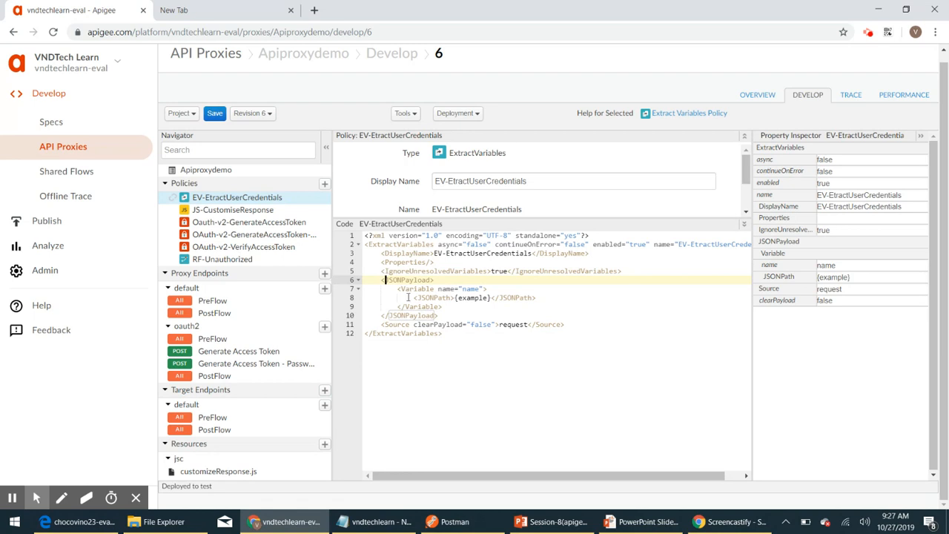
drag(395, 288, 448, 306)
key(ctrl+c)
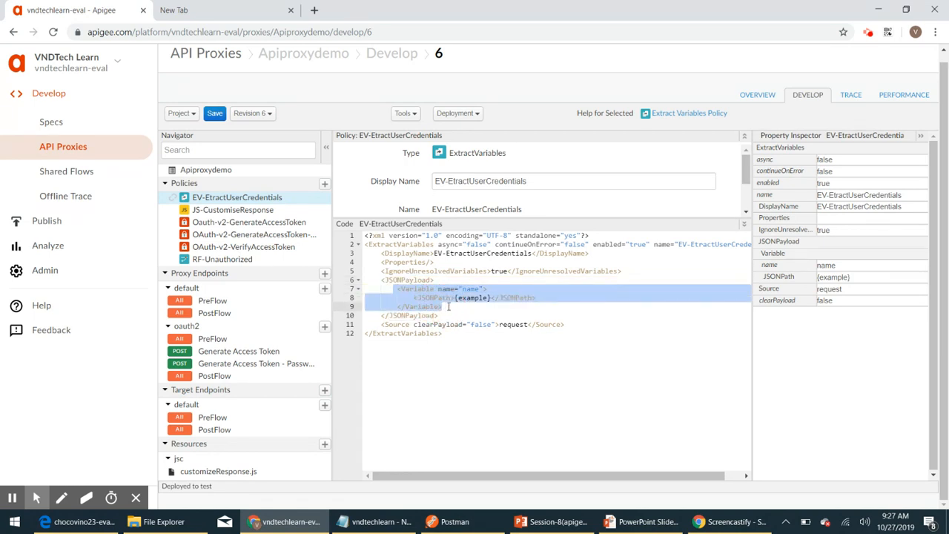
click(443, 307)
key(Return)
key(ctrl+v)
key(Return)
key(ctrl+v)
click(403, 317)
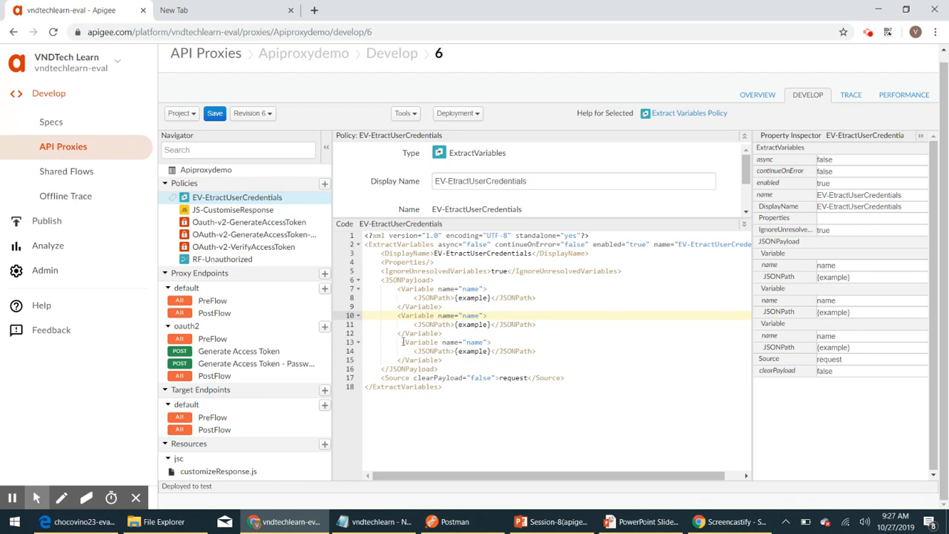
Step: Rename the first variable to username, add type="string", and set its JSONPath to $.username
click(399, 342)
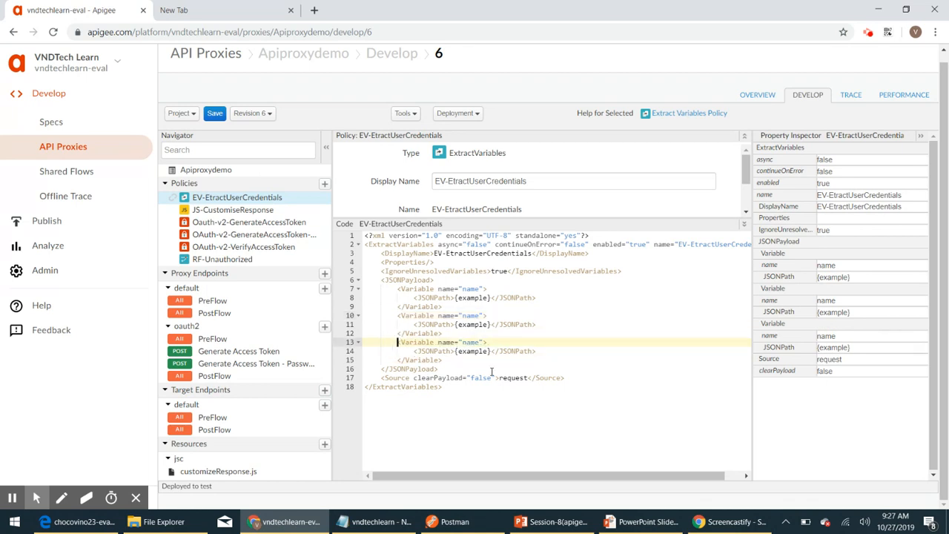
click(472, 288)
double_click(471, 288)
text(usernam)
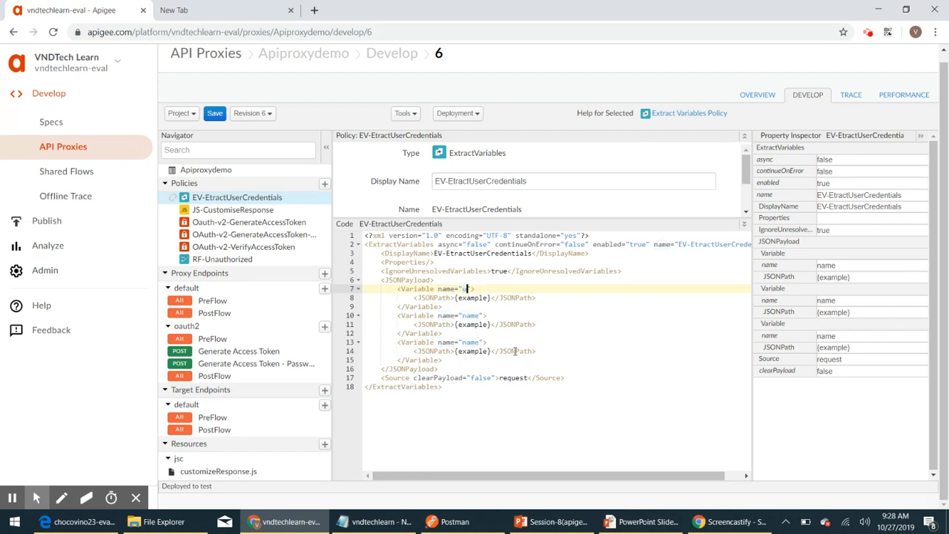
text(e)
key(Right)
text(type)
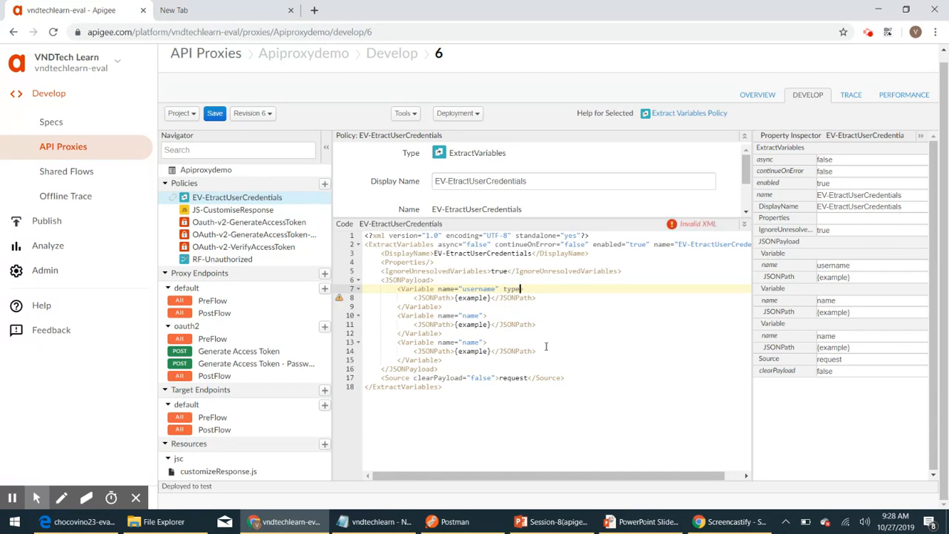
text(="s)
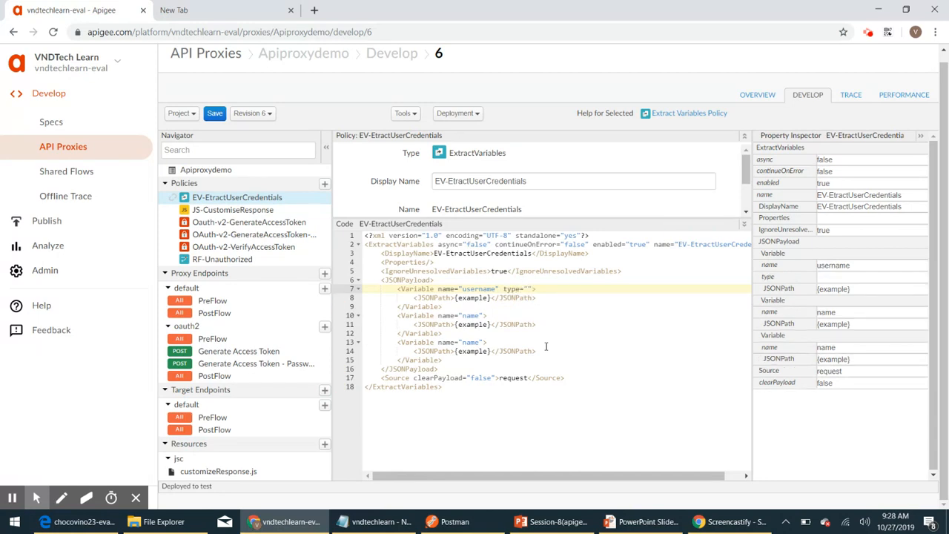
text(tring)
click(489, 297)
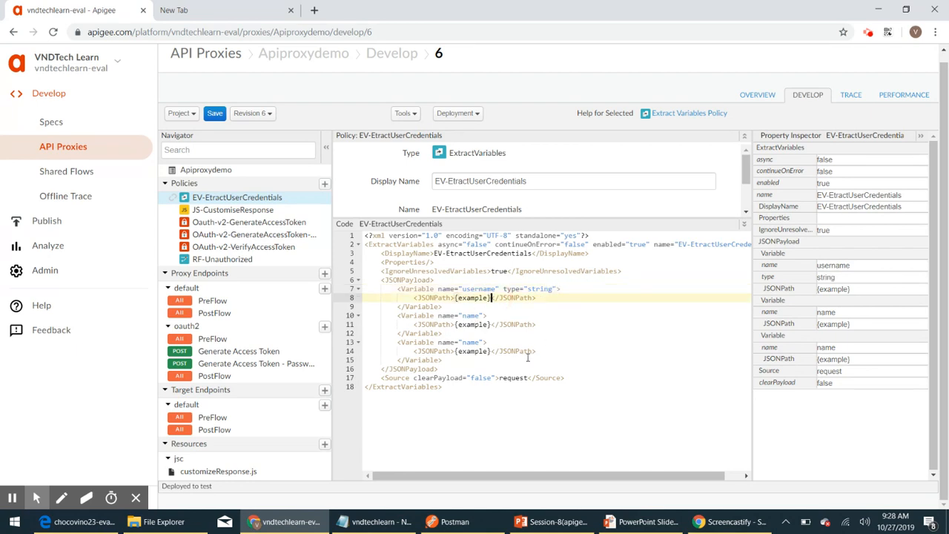
key(BackSpace)
key(BackSpace)
key(BackSpace)
key(BackSpace)
key(BackSpace)
key(BackSpace)
key(BackSpace)
key(BackSpace)
key(BackSpace)
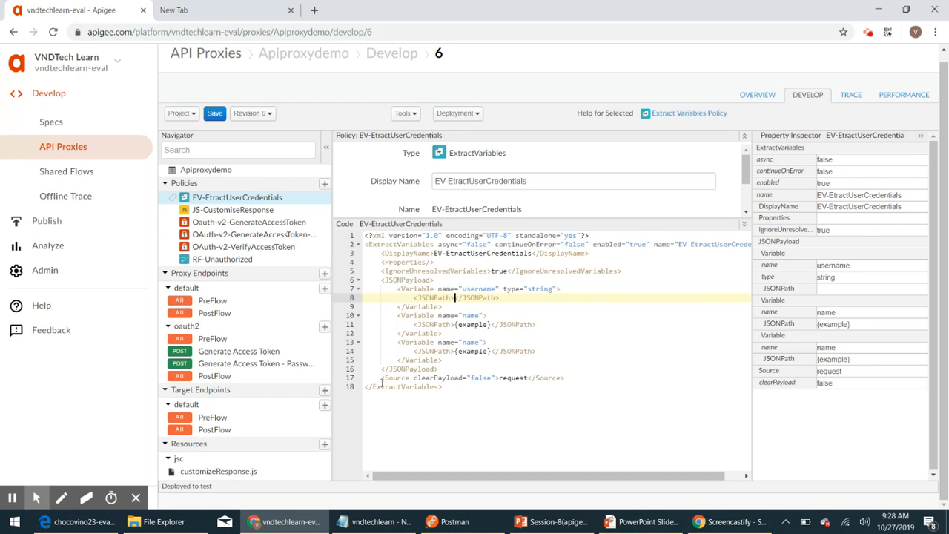
drag(377, 379, 567, 378)
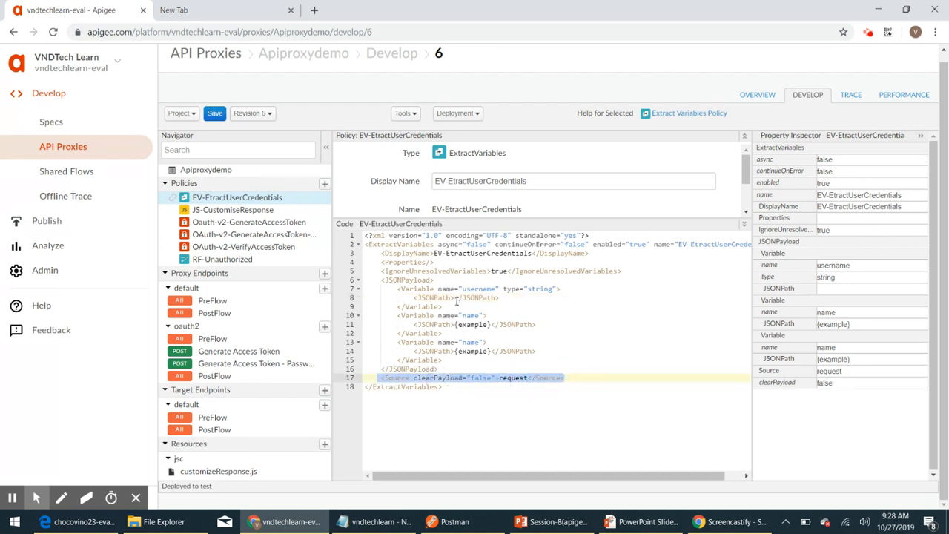
click(455, 298)
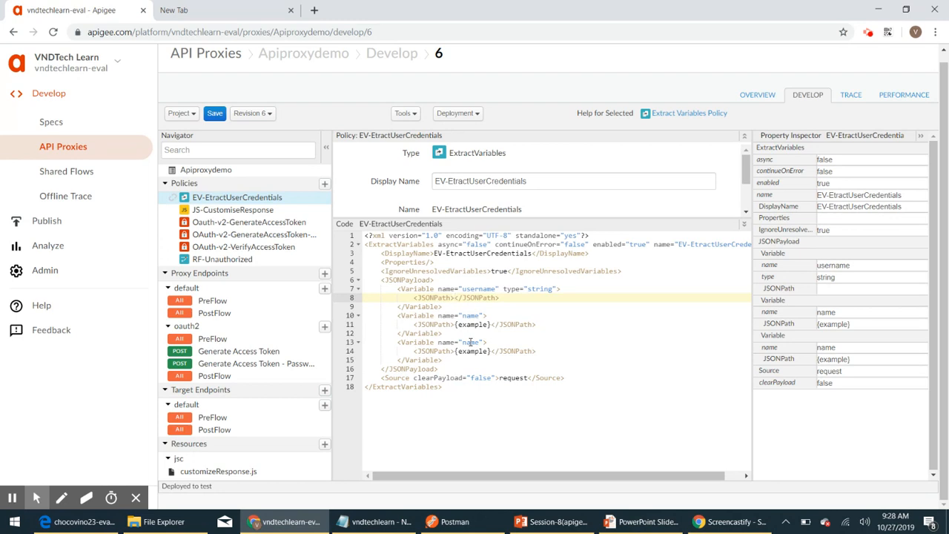
text($.username)
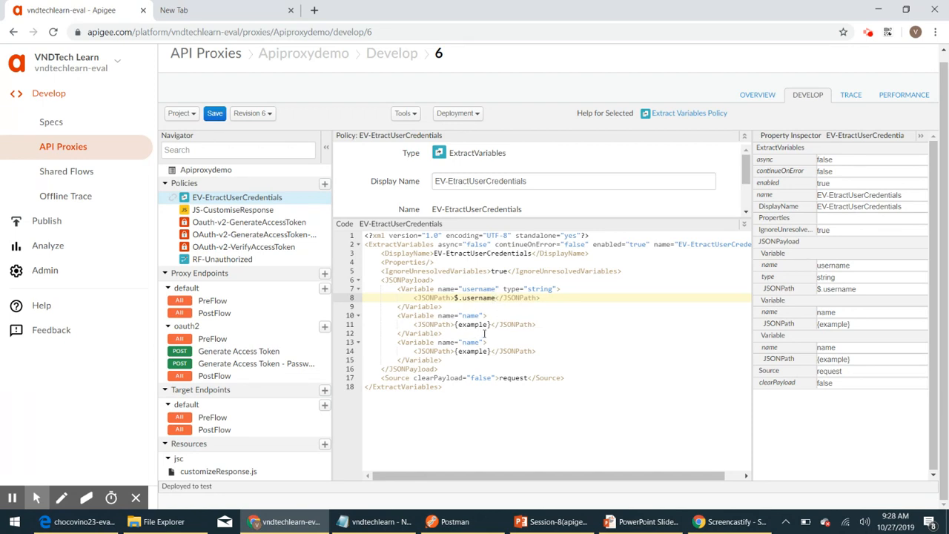
click(471, 316)
Step: Rename the second variable to password, type string, with JSONPath $.password
double_click(471, 315)
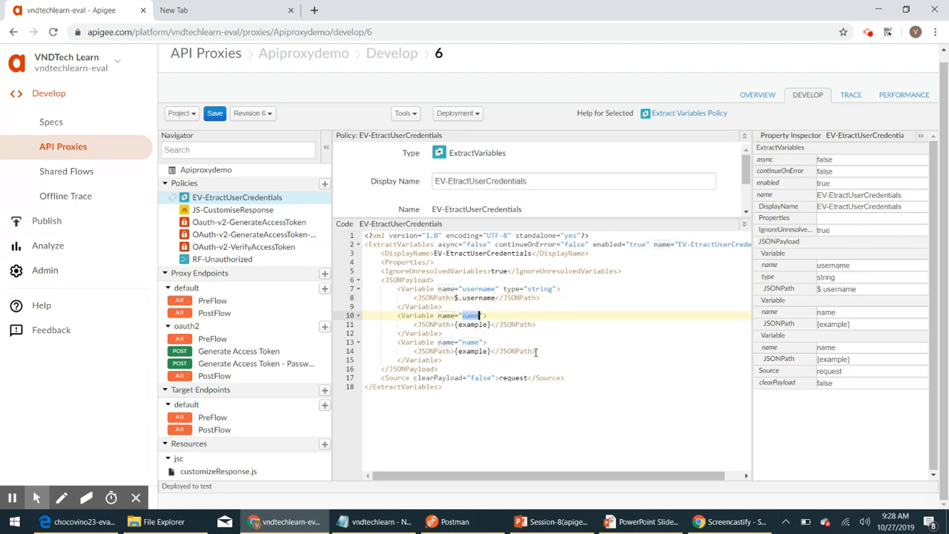
text(password)
key(Right)
text(type)
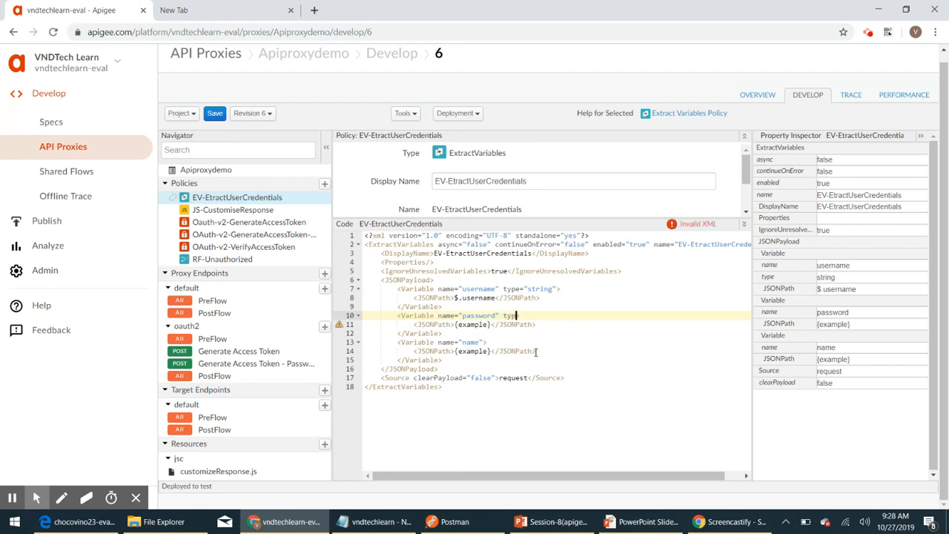
text(="">)
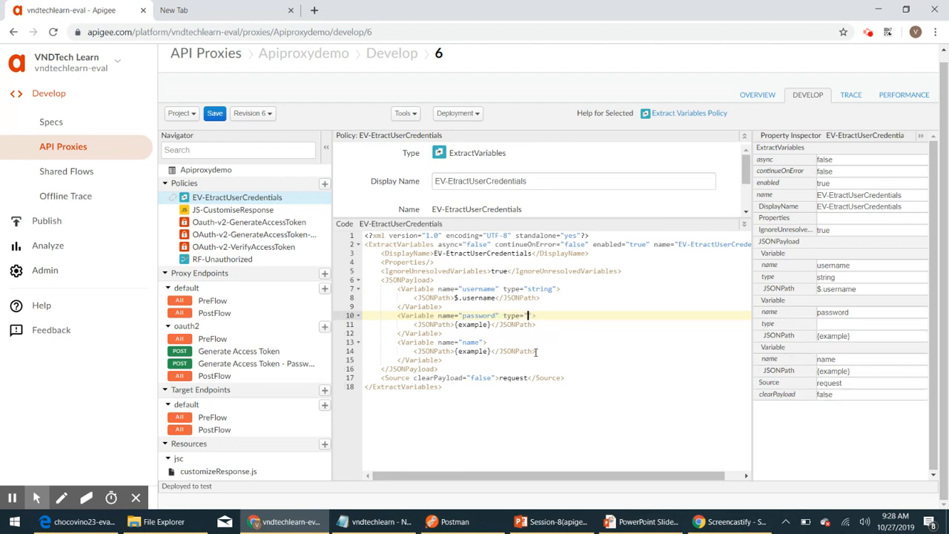
text(string)
click(492, 325)
key(BackSpace)
key(BackSpace)
key(BackSpace)
key(BackSpace)
key(BackSpace)
key(BackSpace)
key(BackSpace)
key(BackSpace)
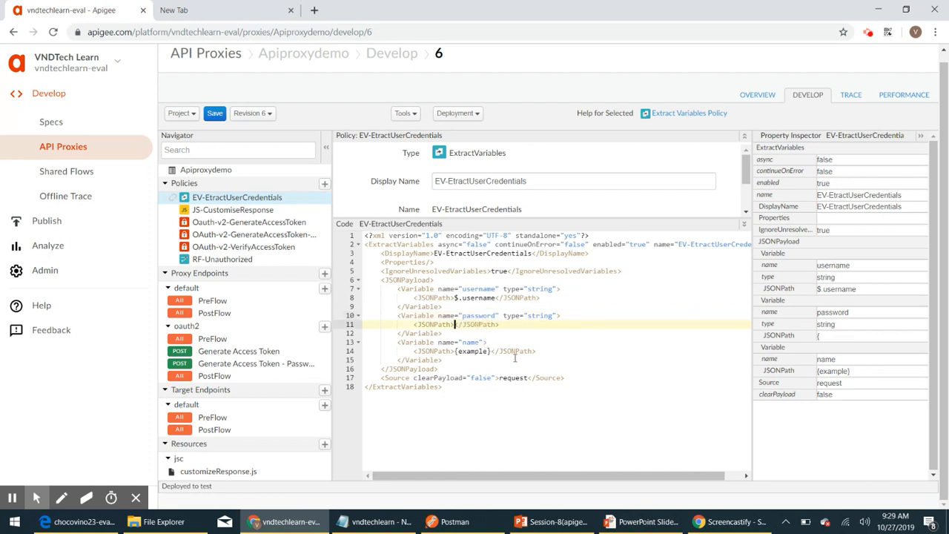
key(BackSpace)
text($.password)
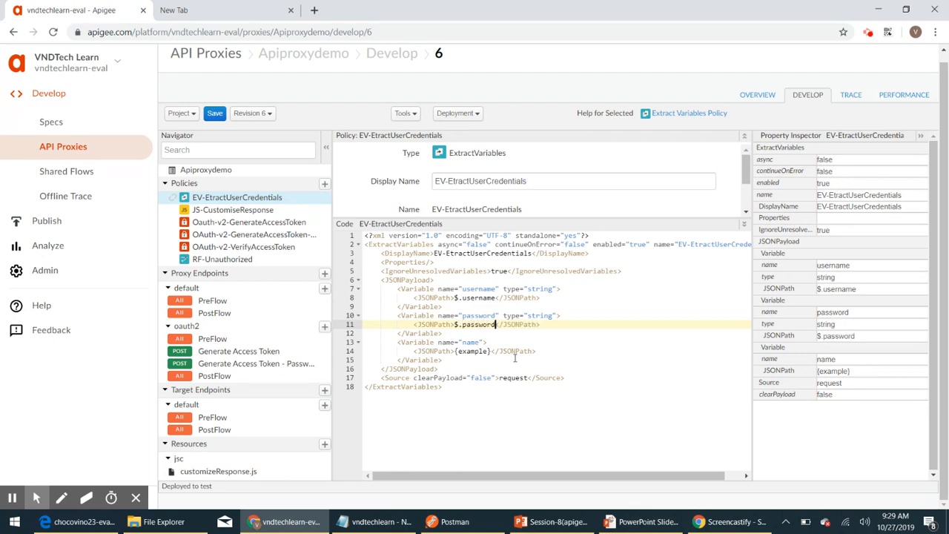
double_click(474, 344)
Step: Rename the third variable to grant_type, type string, with JSONPath $.grant_type
text(grant)
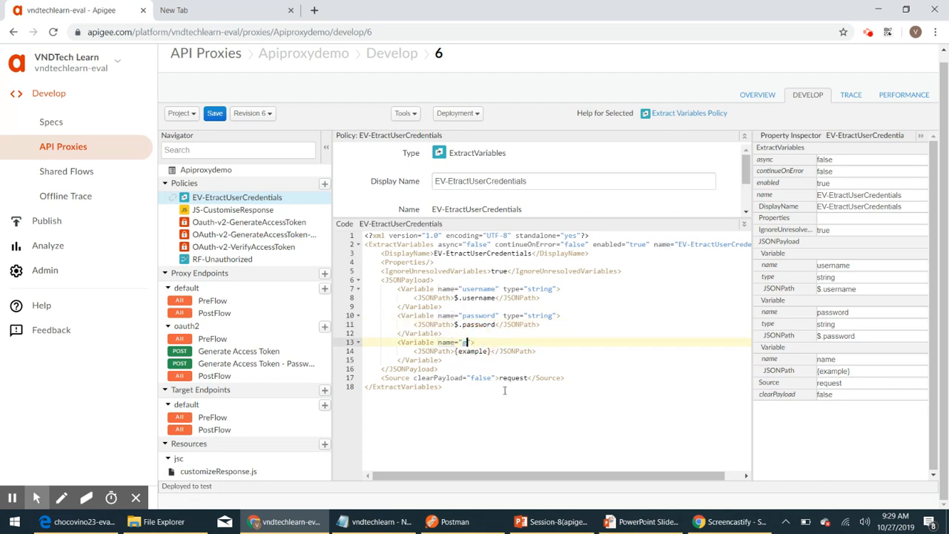
text(_type0)
key(BackSpace)
key(BackSpace)
text(type)
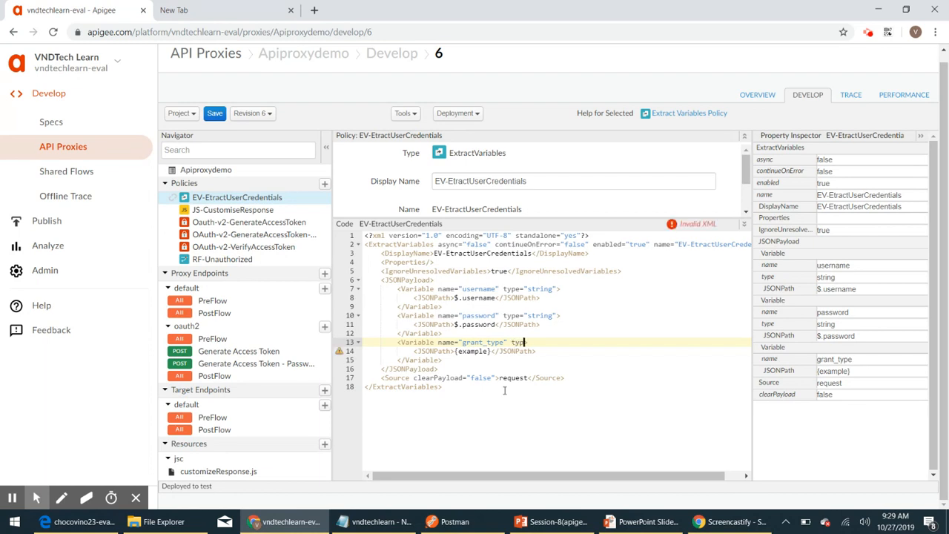
text(=")
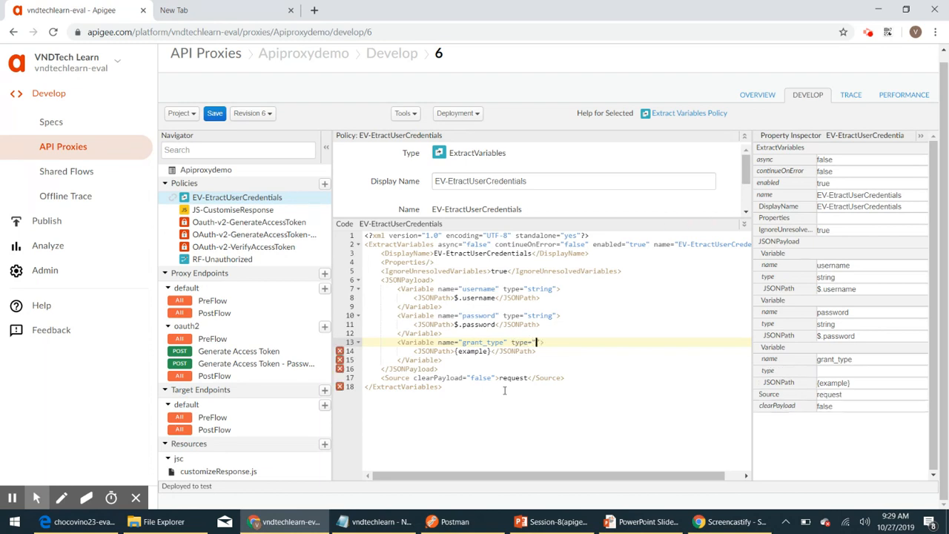
text(string)
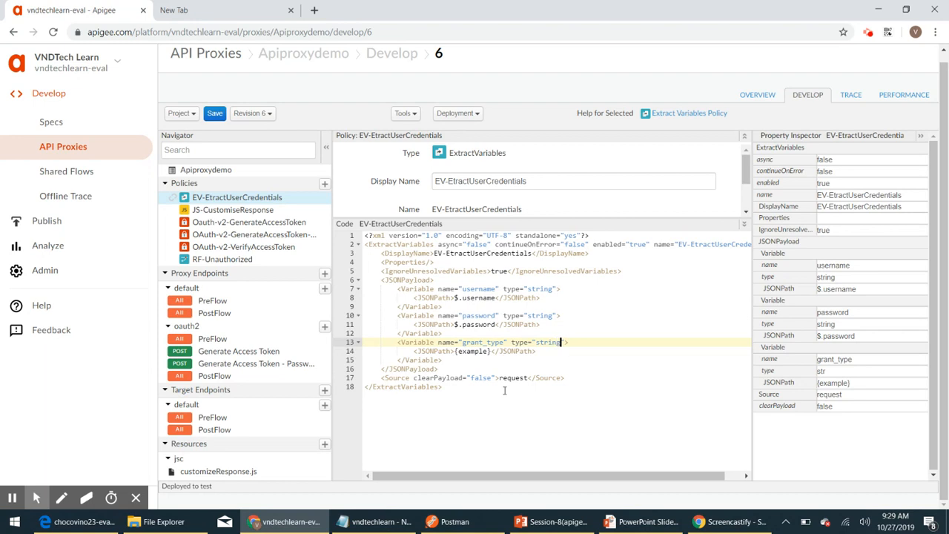
click(491, 352)
key(BackSpace)
key(BackSpace)
key(BackSpace)
key(BackSpace)
key(BackSpace)
key(BackSpace)
key(BackSpace)
key(BackSpace)
key(BackSpace)
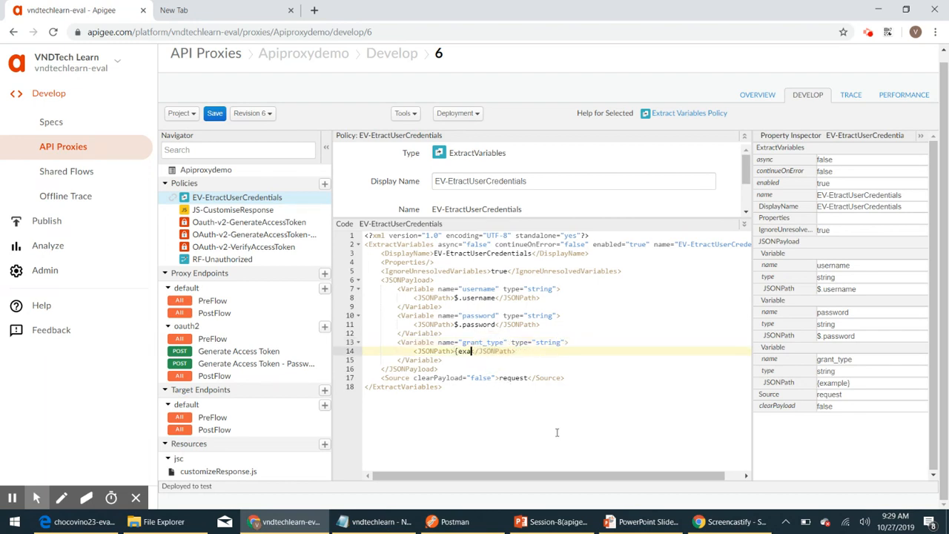
text($.)
double_click(479, 342)
key(ctrl+c)
click(462, 351)
key(ctrl+v)
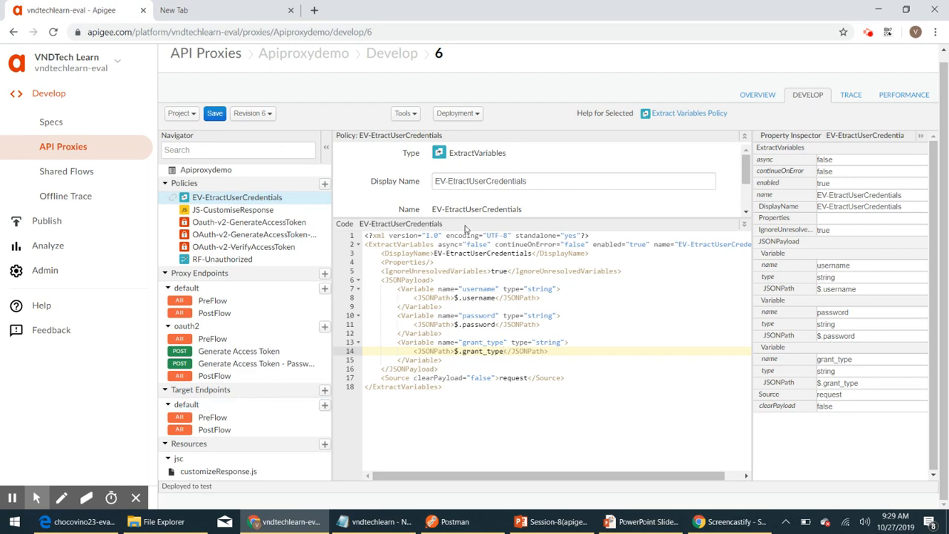
scroll(491, 204, down, 1)
scroll(468, 206, up, 1)
triple_click(486, 184)
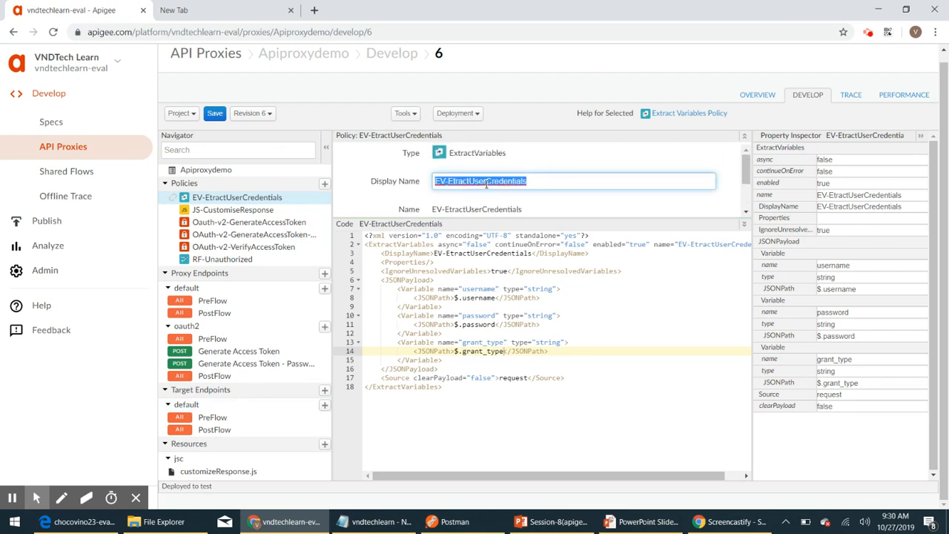
Step: Insert a Step named EV-EtractUserCredentials before the OAuth step, then view OAuth-v2-GenerateAccessToken-Password
click(239, 369)
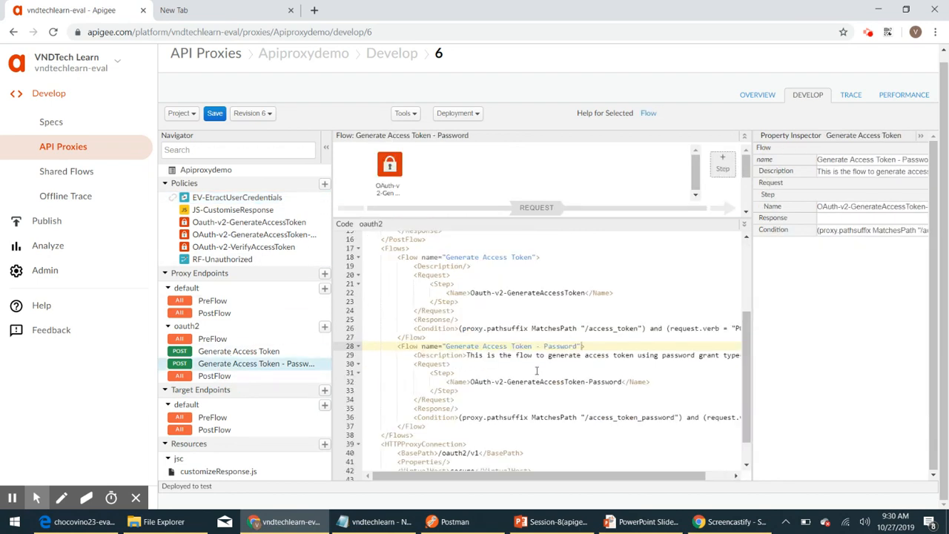
click(472, 382)
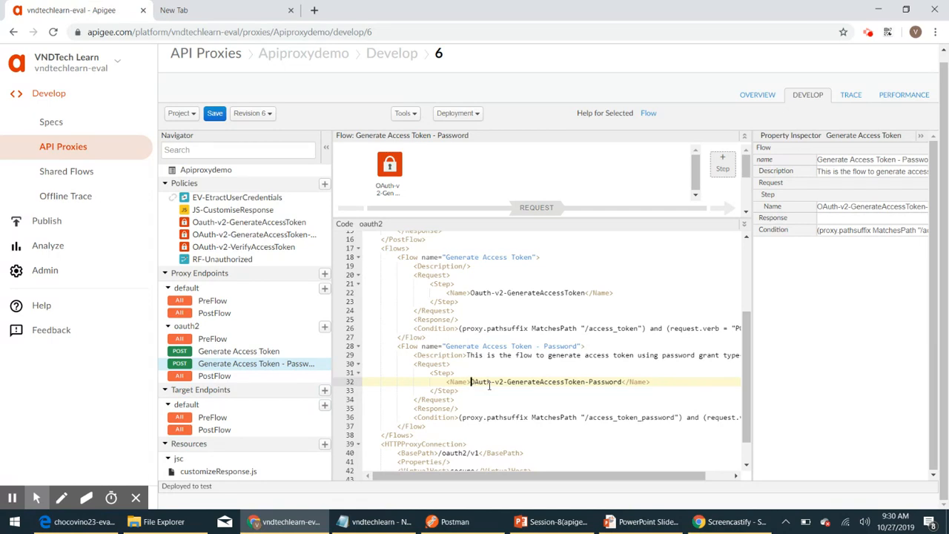
key(Up)
key(Up)
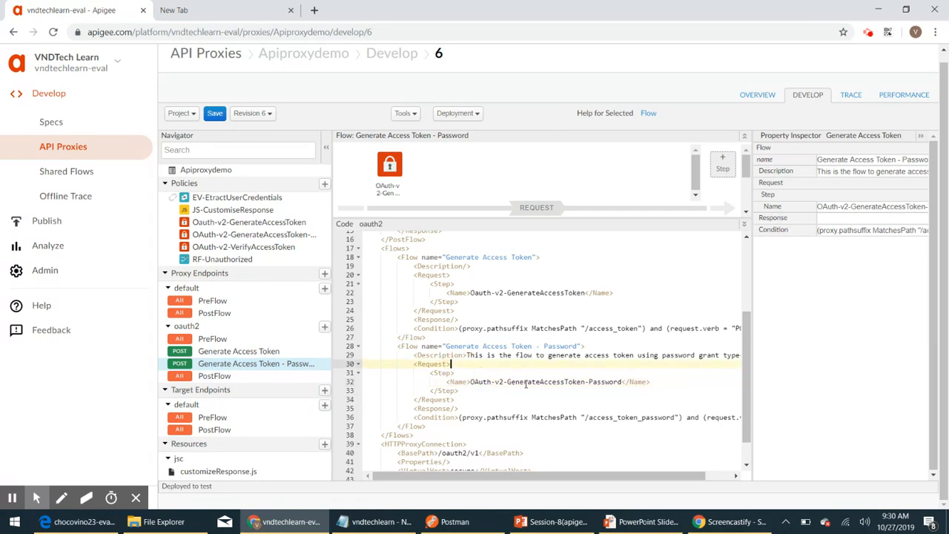
key(Return)
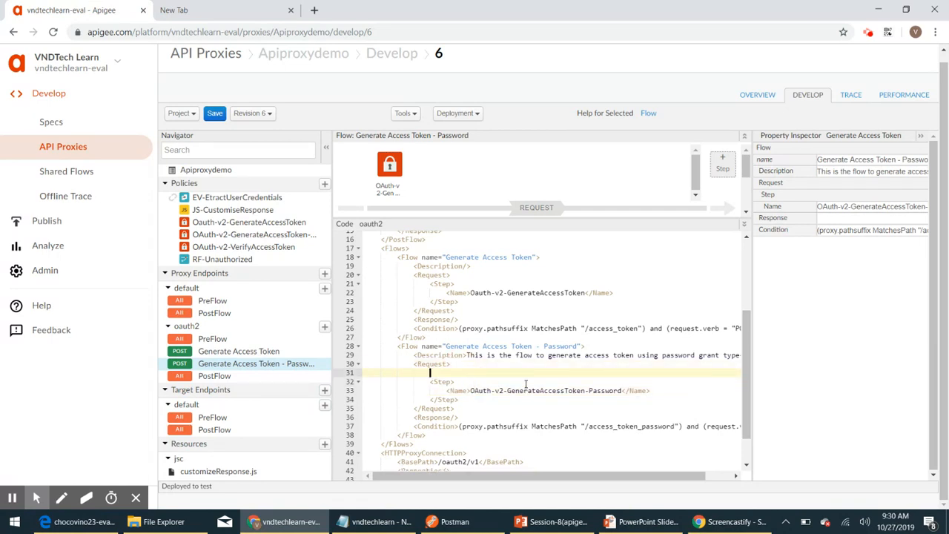
text(<Step></Step>)
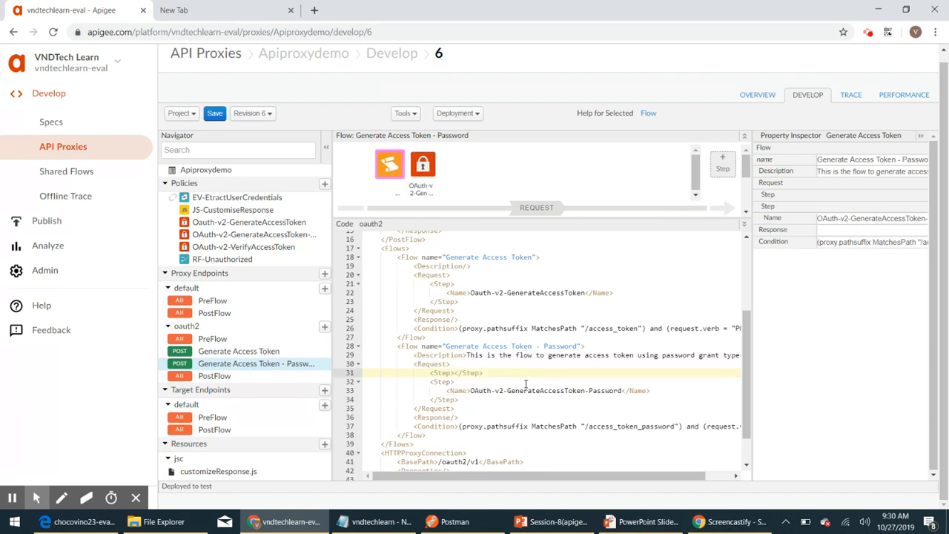
key(Return)
text(<)
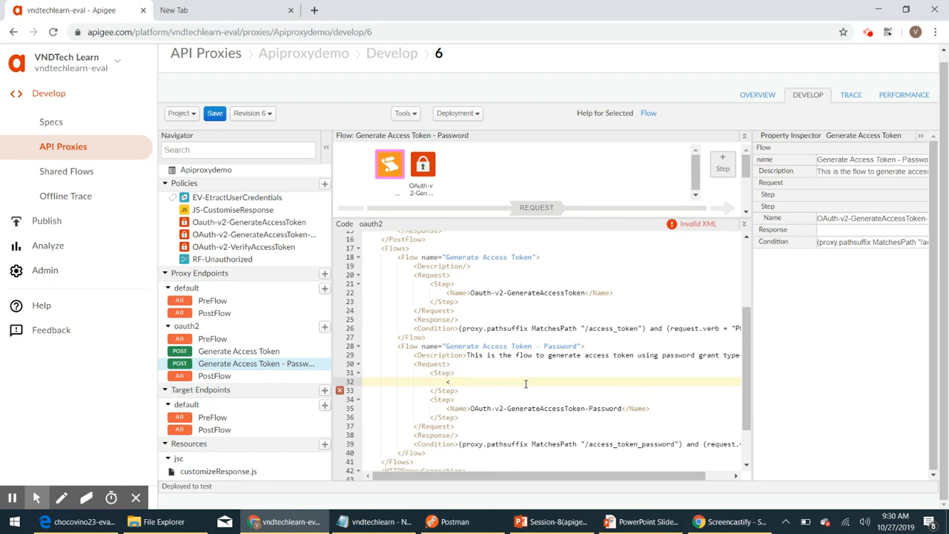
text(Name></Name>)
key(ctrl+v)
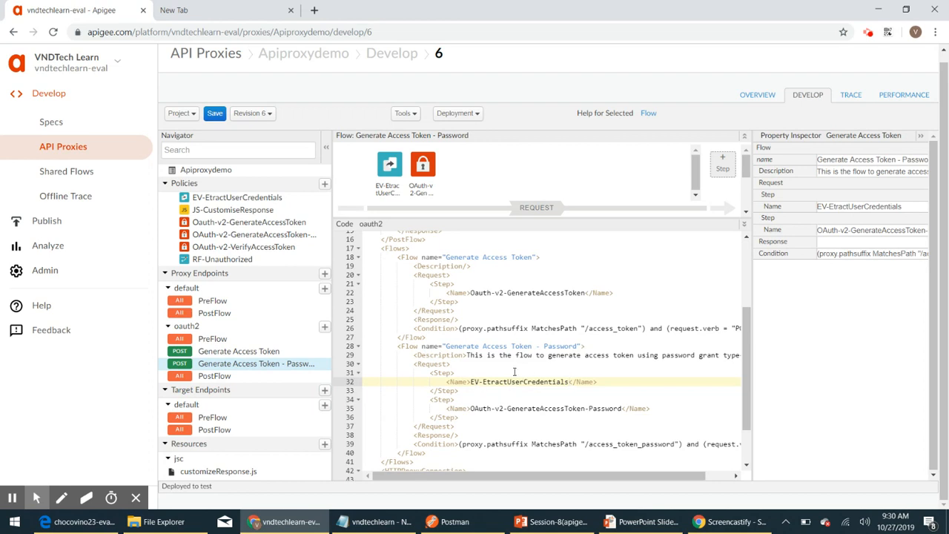
scroll(509, 388, down, 1)
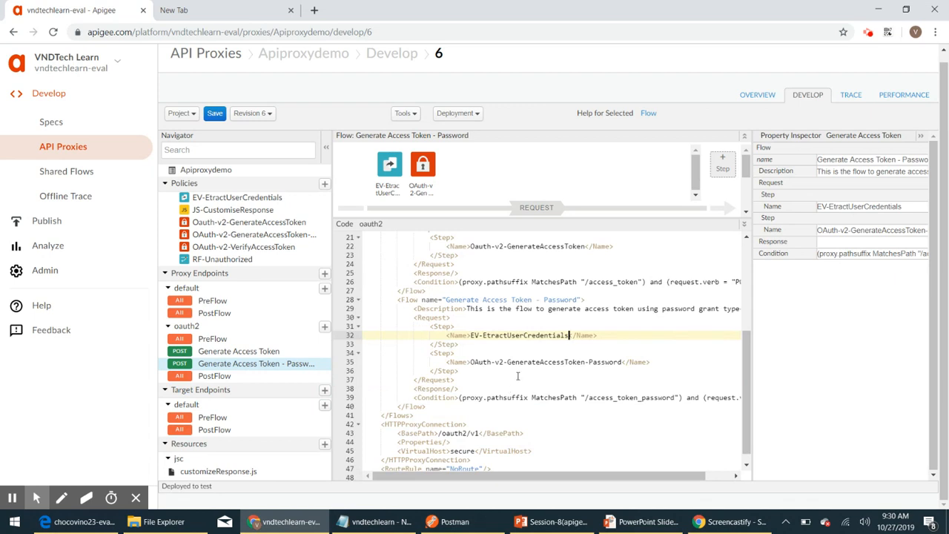
click(246, 236)
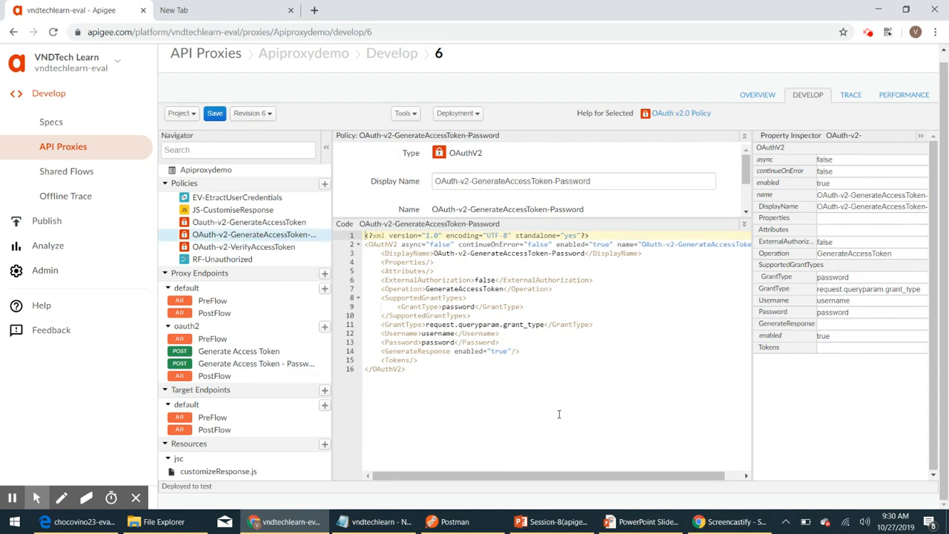
Step: Strip the request.queryparam. prefix so the GrantType element reads just grant_type
click(390, 325)
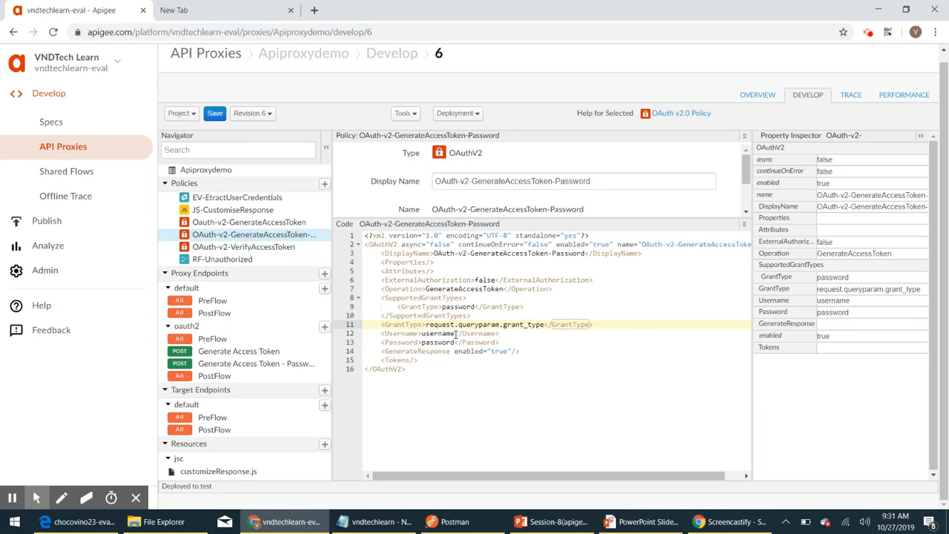
click(504, 325)
key(ctrl+shift+Left)
key(ctrl+shift+Left)
key(ctrl+shift+Left)
key(ctrl+shift+Left)
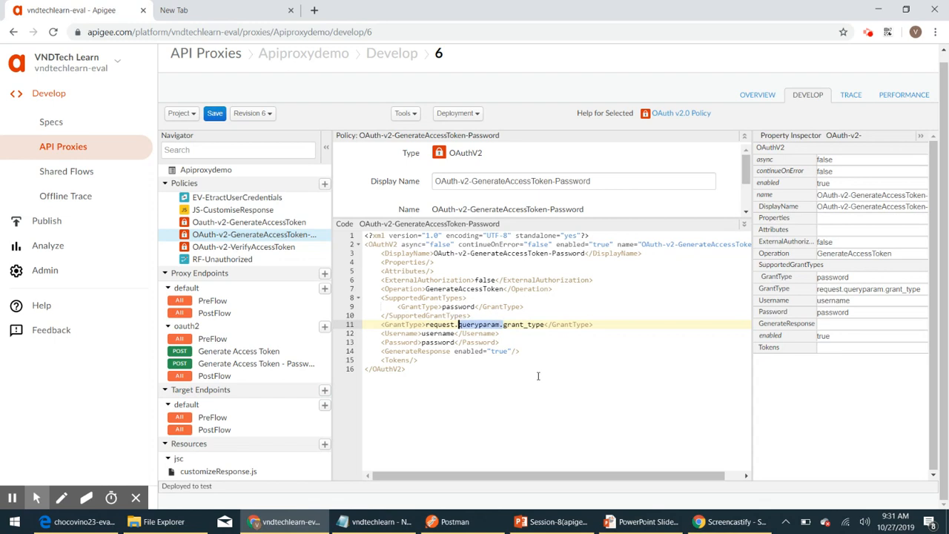
key(BackSpace)
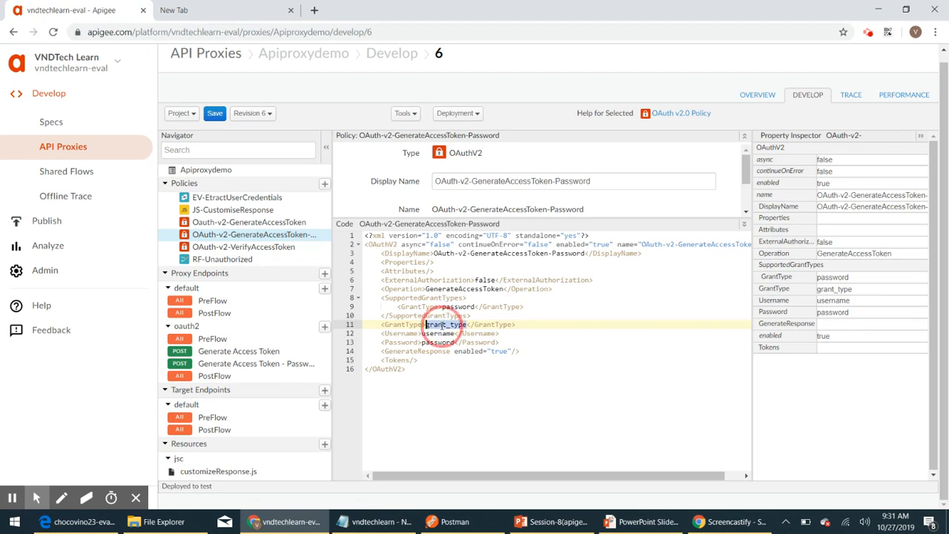
triple_click(443, 326)
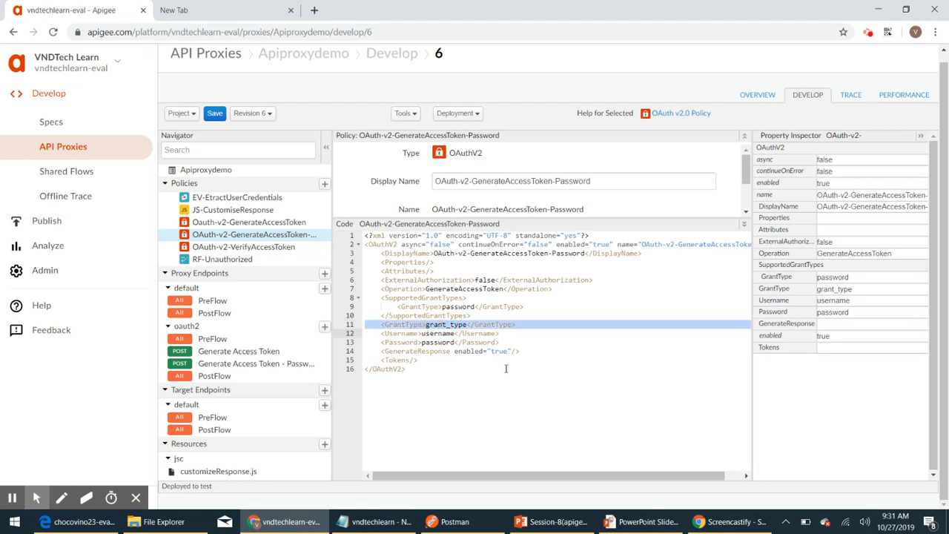
click(558, 353)
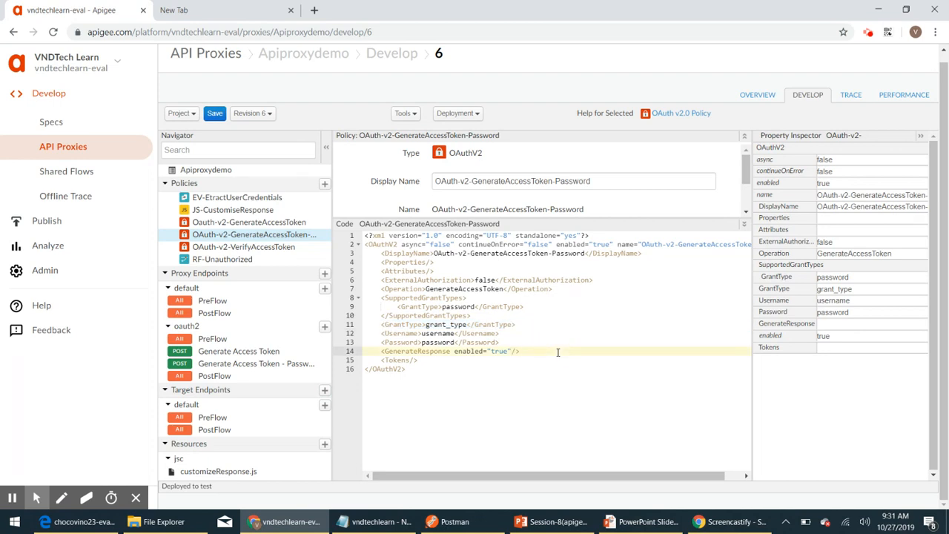
double_click(445, 325)
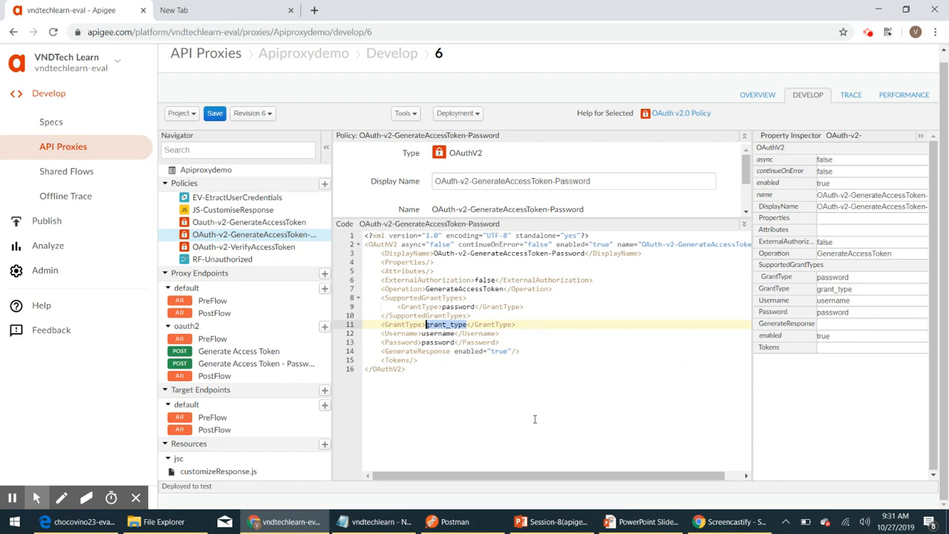
scroll(533, 419, up, 1)
Step: Save the proxy changes as new revision 7
click(193, 123)
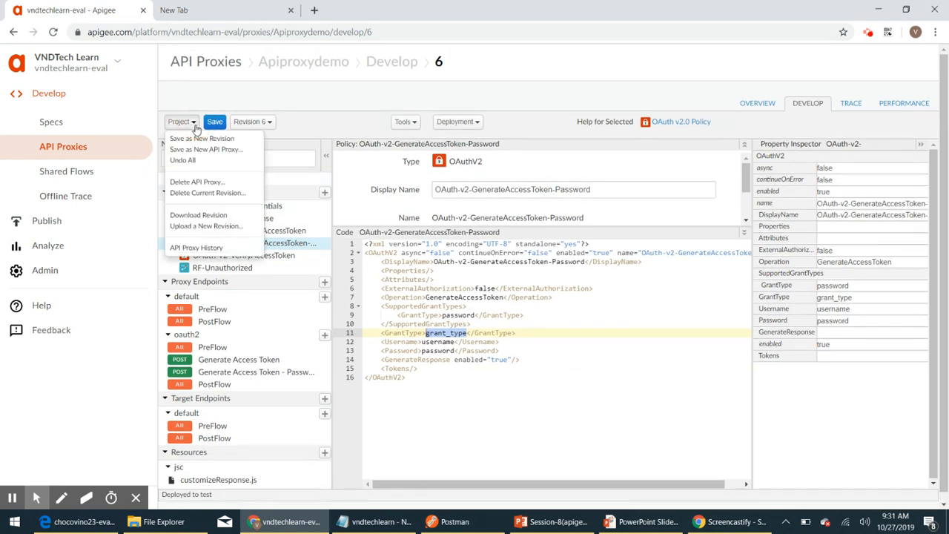
click(222, 139)
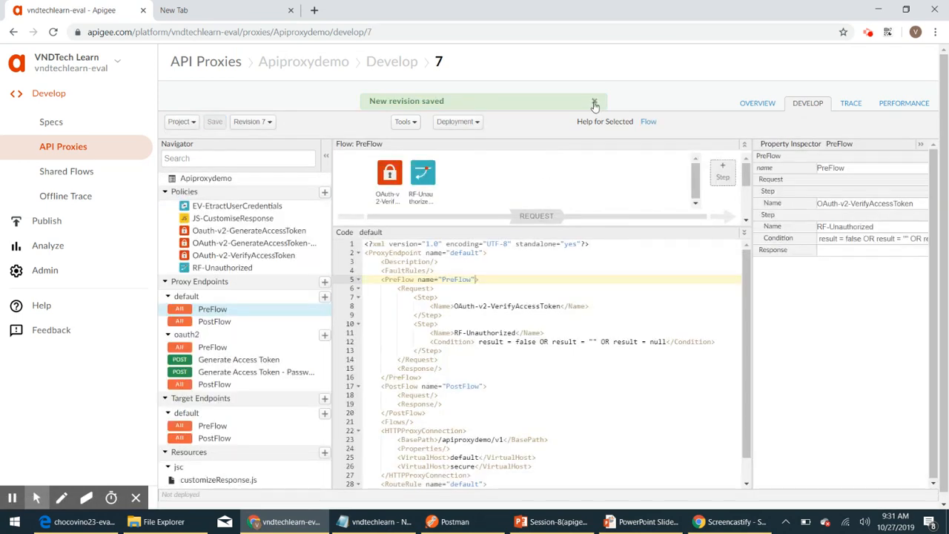
click(594, 102)
Step: Deploy revision 7 of Apiproxydemo to the test environment and confirm where it is deployed
click(270, 123)
click(278, 139)
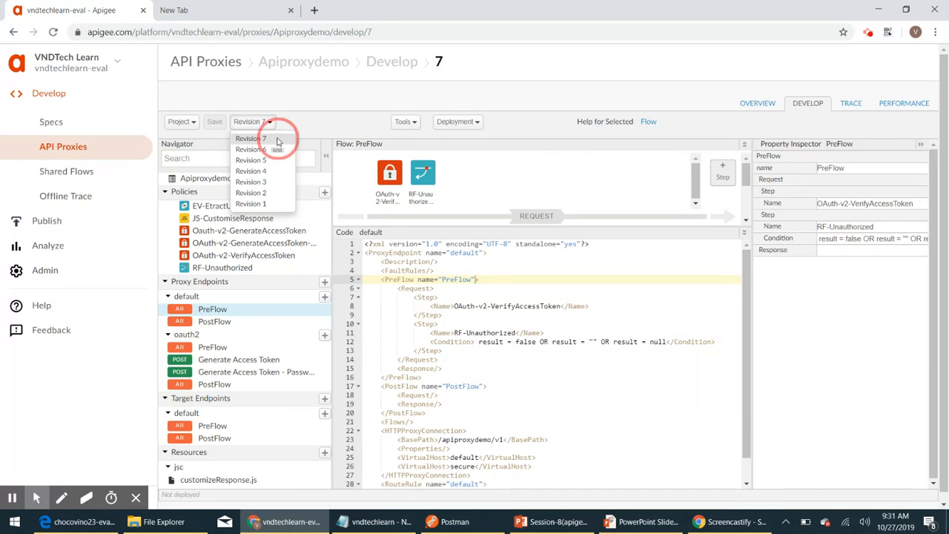
click(475, 123)
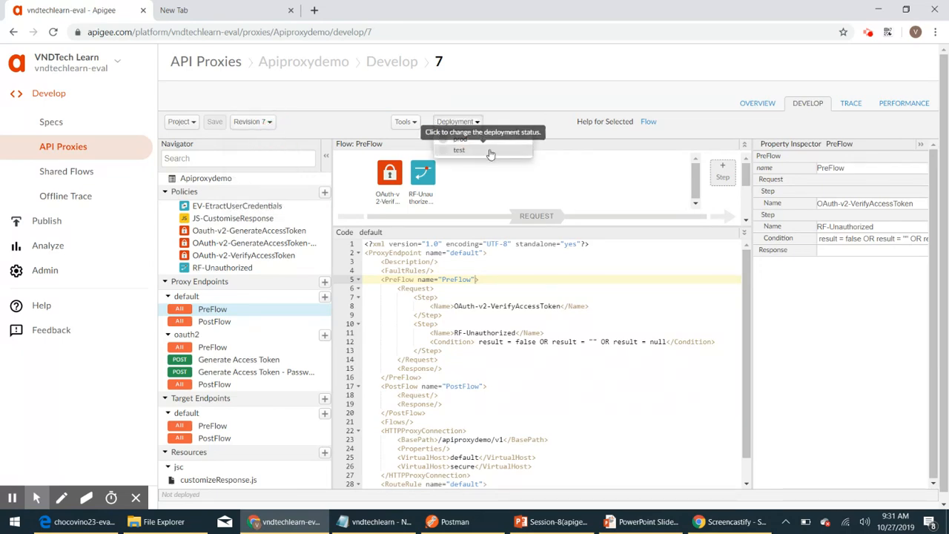
click(489, 152)
click(645, 165)
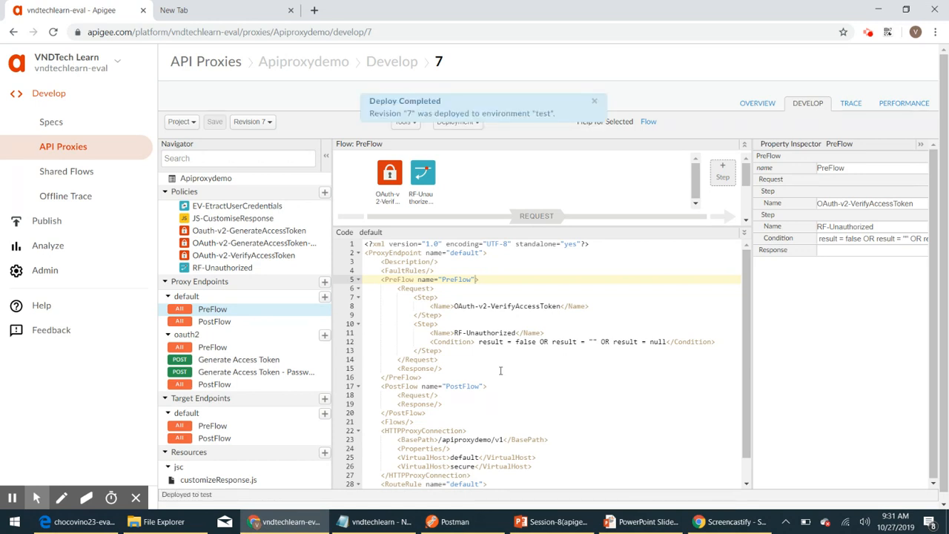
click(593, 102)
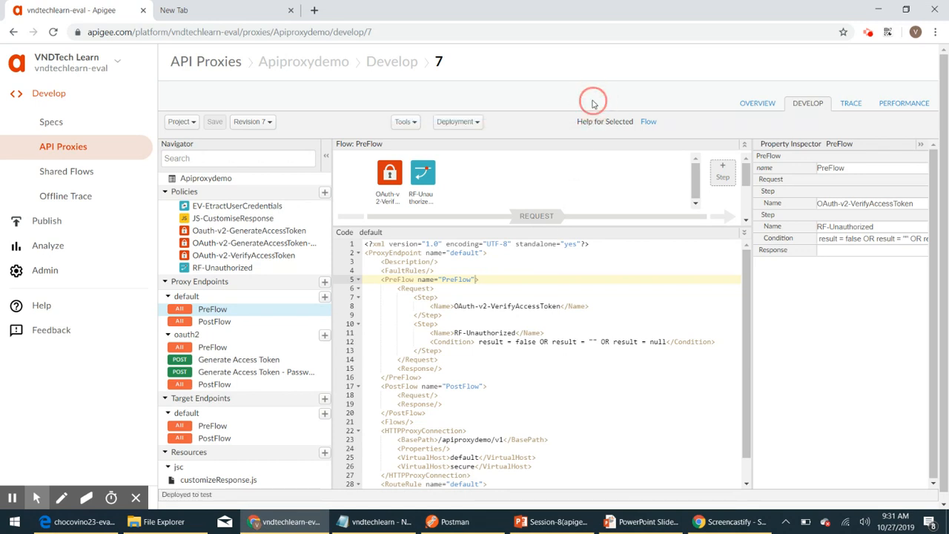
click(478, 121)
Step: In Postman, name the raw JSON body keys username, password and grant_type
click(455, 522)
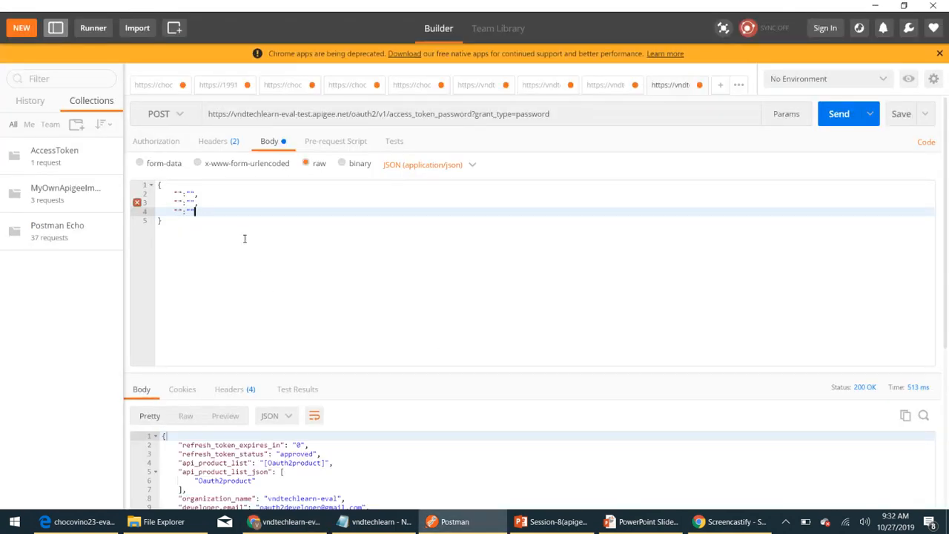
click(178, 192)
text(username)
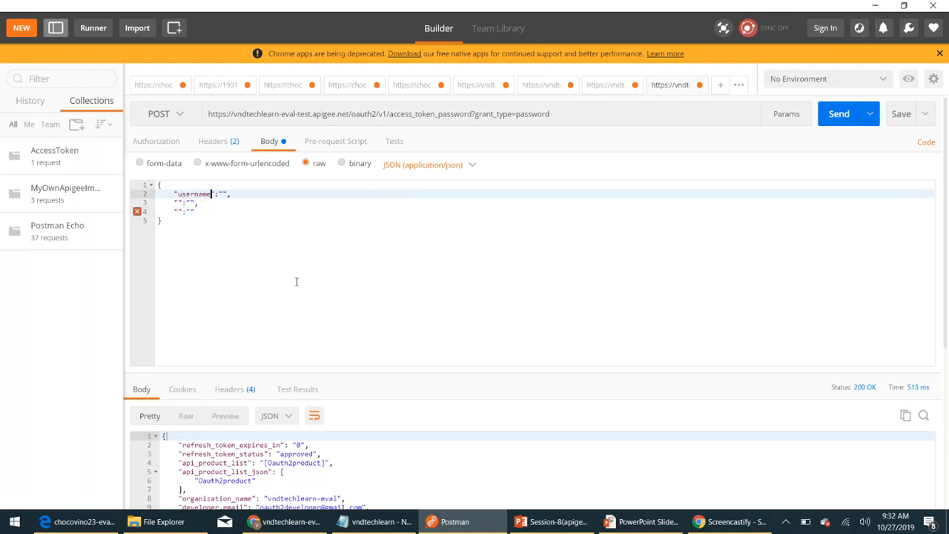
key(Down)
key(Left)
key(Left)
key(Left)
key(Left)
key(Left)
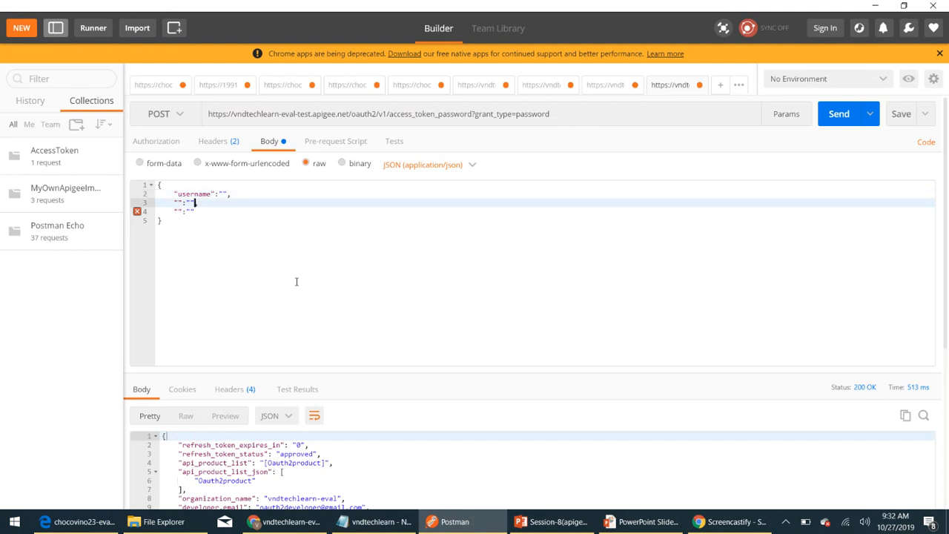
text(password)
key(Down)
key(Left)
key(Left)
key(Left)
key(Left)
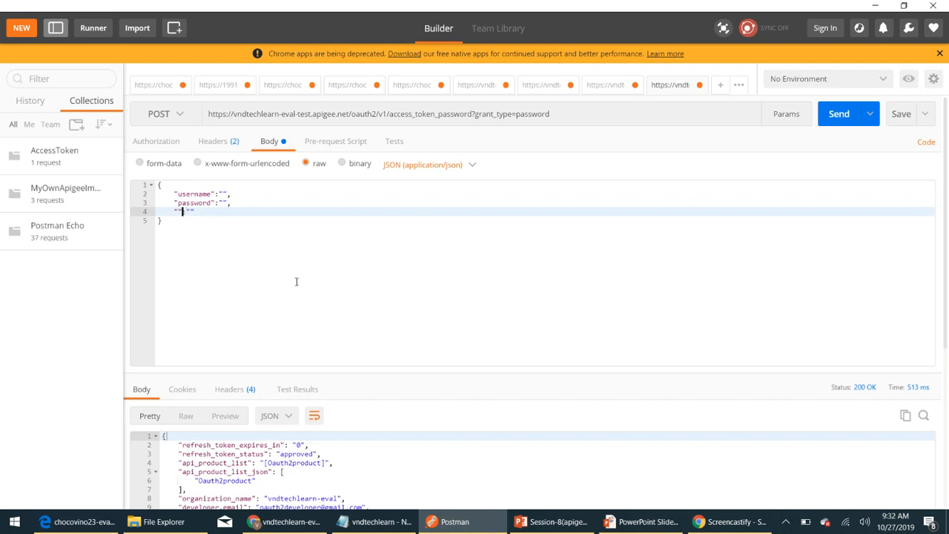
text(arant_type)
Step: Fill the values: grant_type password, plus the account password and the user's e-mail as username
key(Right)
key(Right)
key(Right)
key(Up)
key(Left)
key(Left)
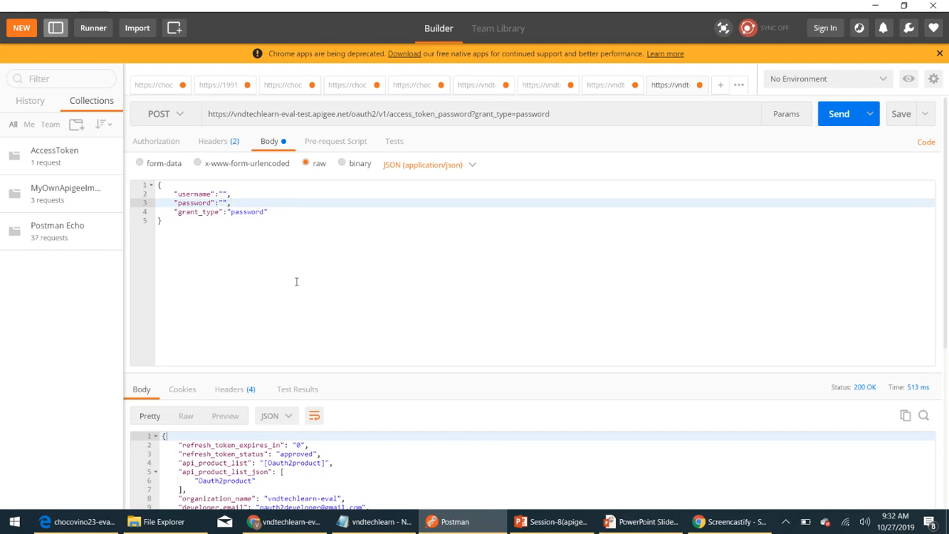
key(Up)
key(Left)
key(Left)
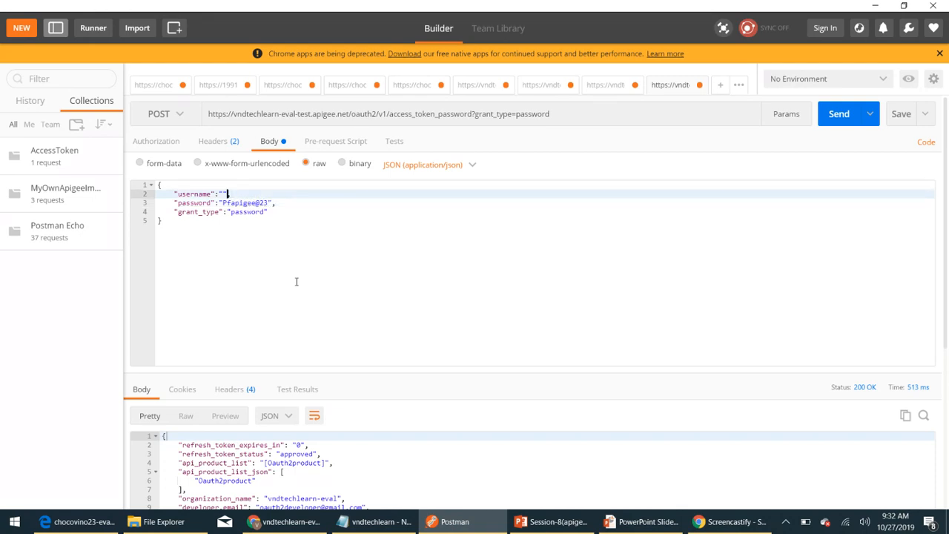
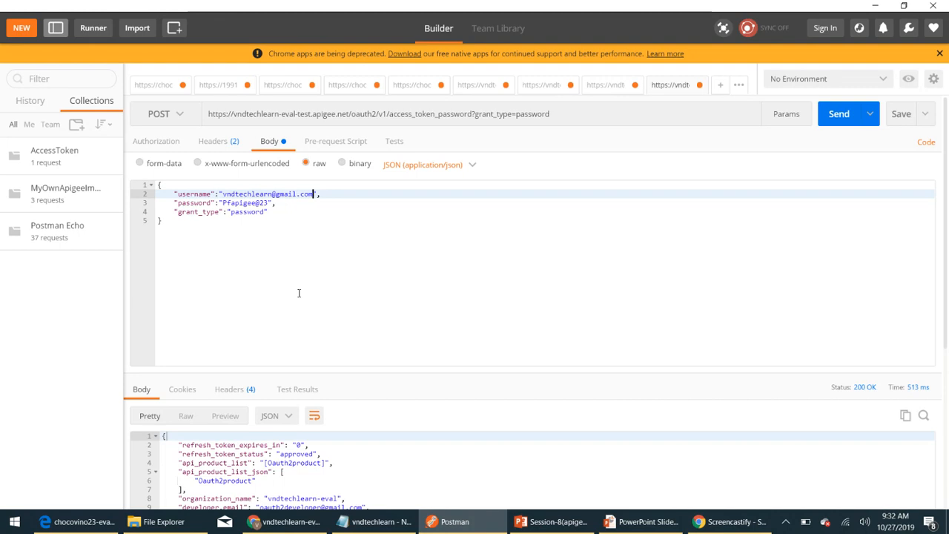
Step: Remove the grant_type query parameter from the URL and send, getting 400 'Required param : username'
click(559, 118)
key(BackSpace)
key(BackSpace)
key(BackSpace)
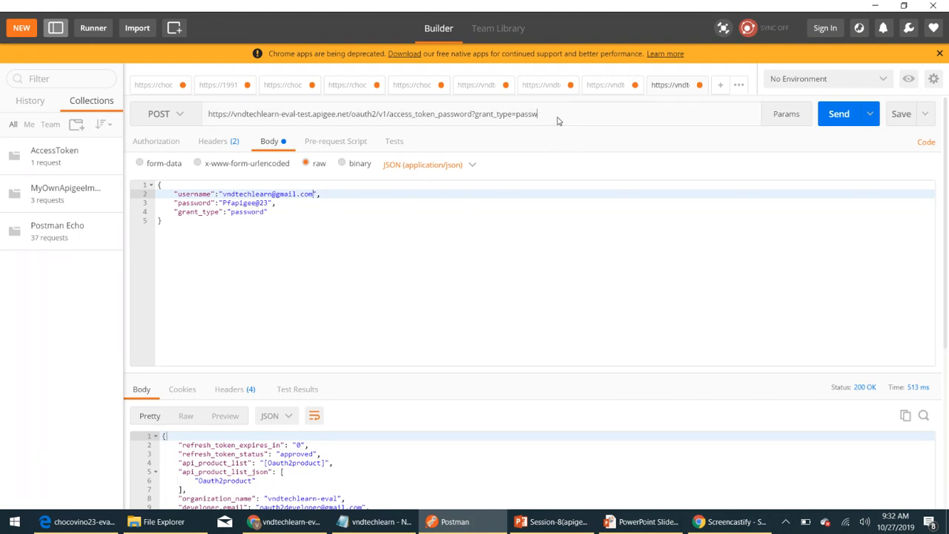
key(BackSpace)
key(BackSpace)
key(BackSpace)
key(BackSpace)
key(BackSpace)
key(BackSpace)
key(BackSpace)
key(BackSpace)
key(BackSpace)
key(BackSpace)
key(BackSpace)
key(BackSpace)
key(BackSpace)
key(BackSpace)
key(BackSpace)
key(BackSpace)
key(BackSpace)
click(839, 113)
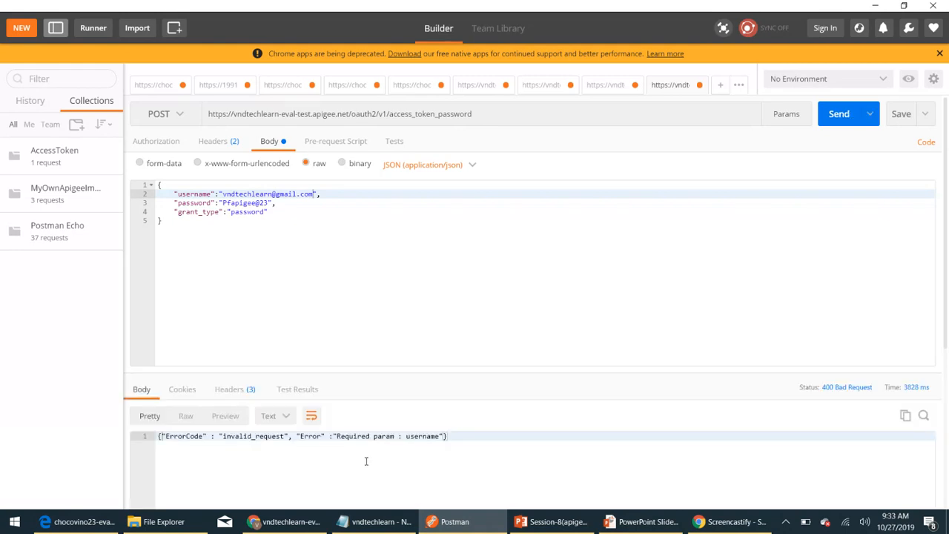
click(445, 436)
Step: In the password token policy XML, rename the opening and closing Username tags to UserName
click(274, 523)
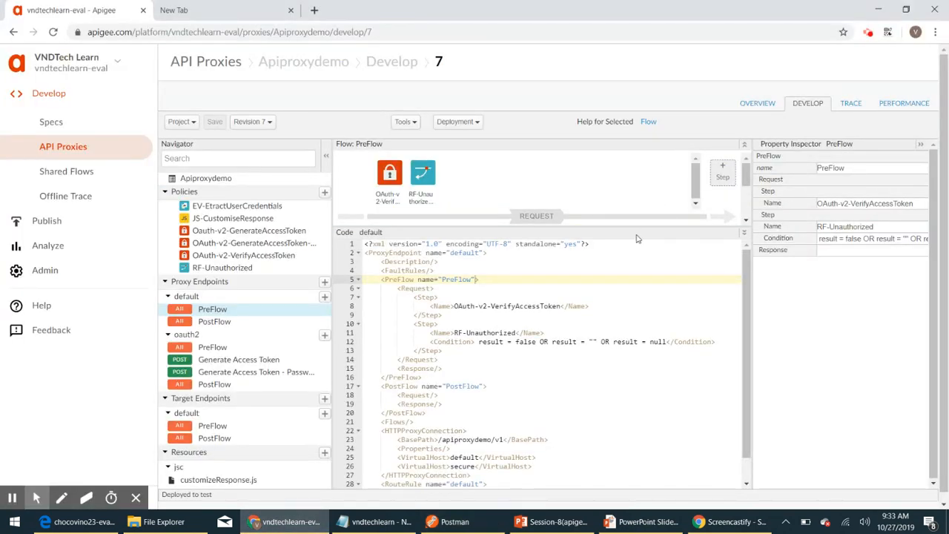
click(236, 245)
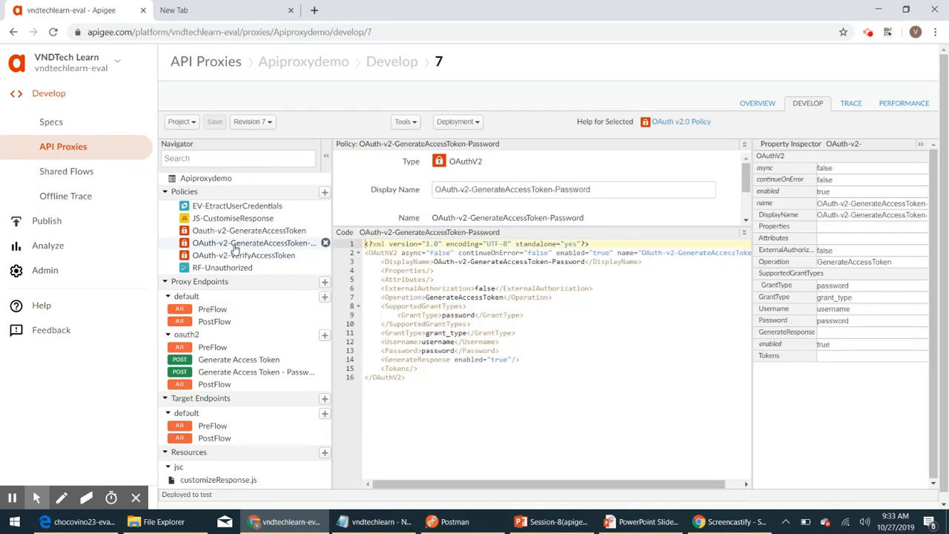
click(539, 421)
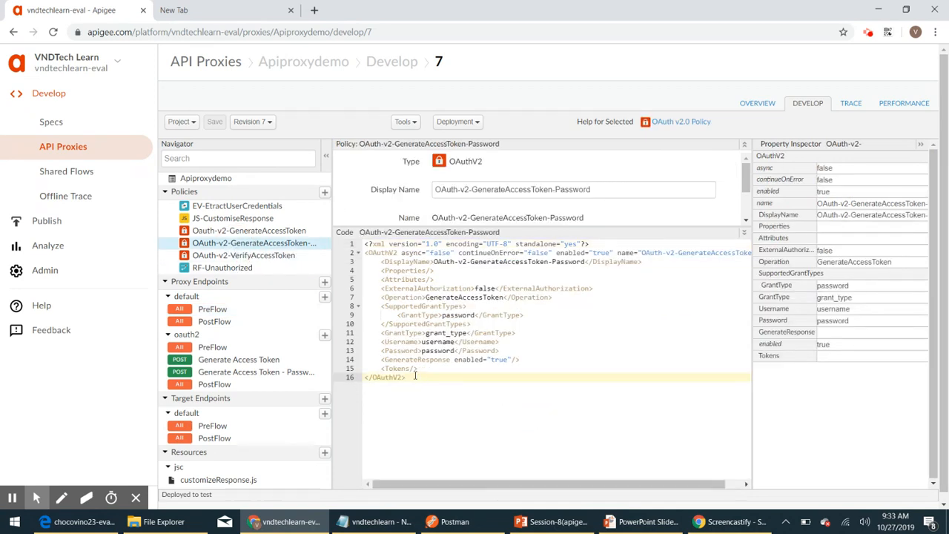
double_click(399, 343)
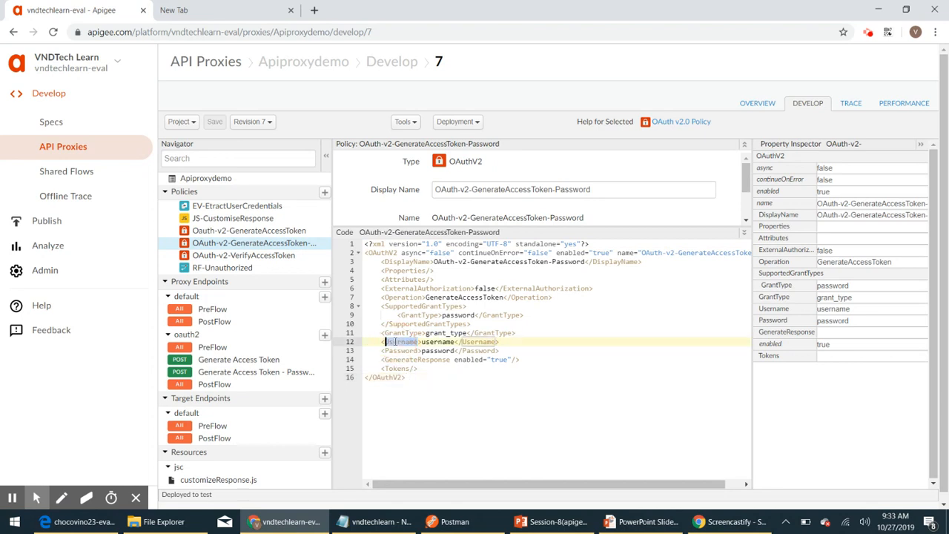
click(407, 346)
key(Delete)
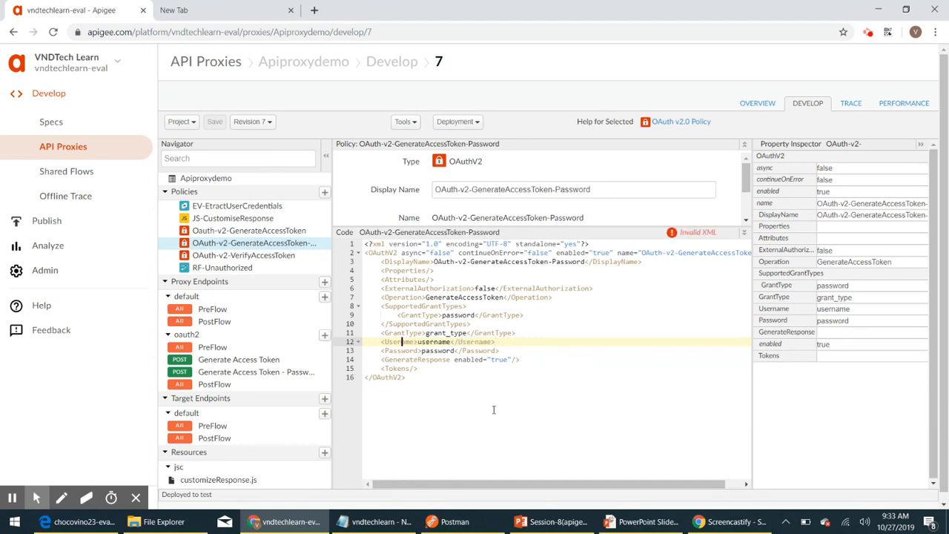
text(N)
key(Right)
key(Right)
key(Right)
key(Right)
key(Right)
key(Right)
key(Right)
key(Right)
key(Right)
key(Right)
key(Right)
key(Right)
key(Right)
key(Right)
key(Right)
key(Right)
key(Right)
key(Right)
key(Delete)
text(N)
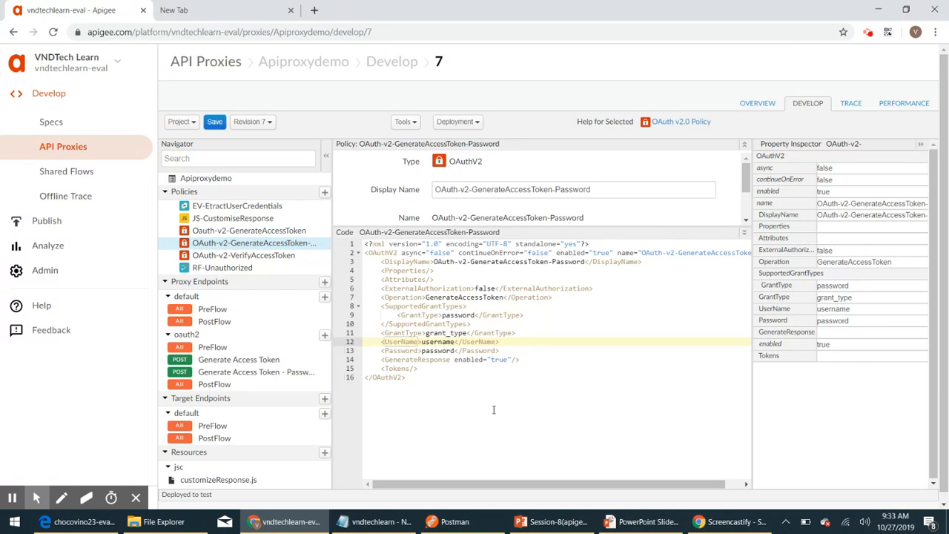
Step: Rename the Password tags to PassWord and save revision 7
key(Down)
key(Delete)
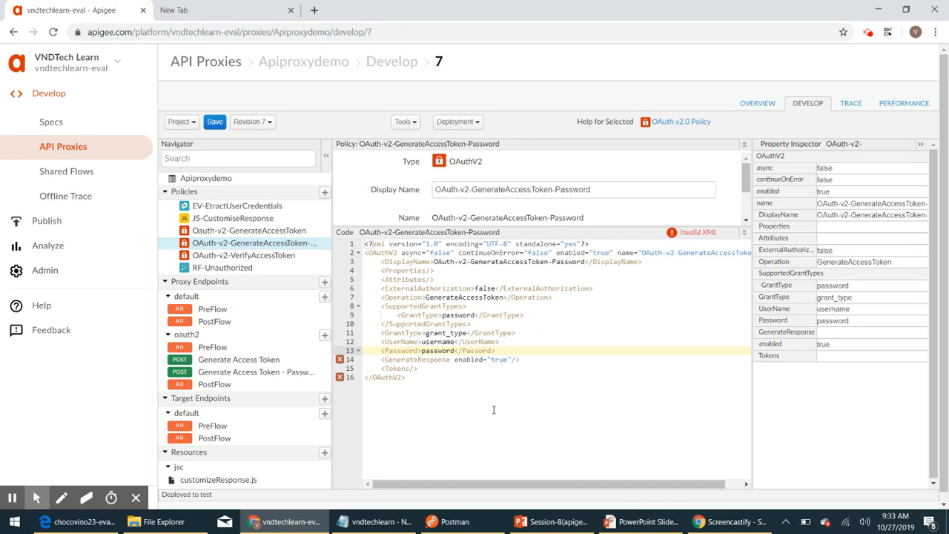
text(w)
key(Left)
key(Left)
key(Left)
key(Left)
key(Left)
key(Left)
key(Left)
key(Left)
key(Left)
key(Left)
key(Left)
key(Left)
key(Left)
key(Left)
key(Left)
key(Left)
key(Left)
key(Left)
key(Left)
key(BackSpace)
text(W)
click(214, 121)
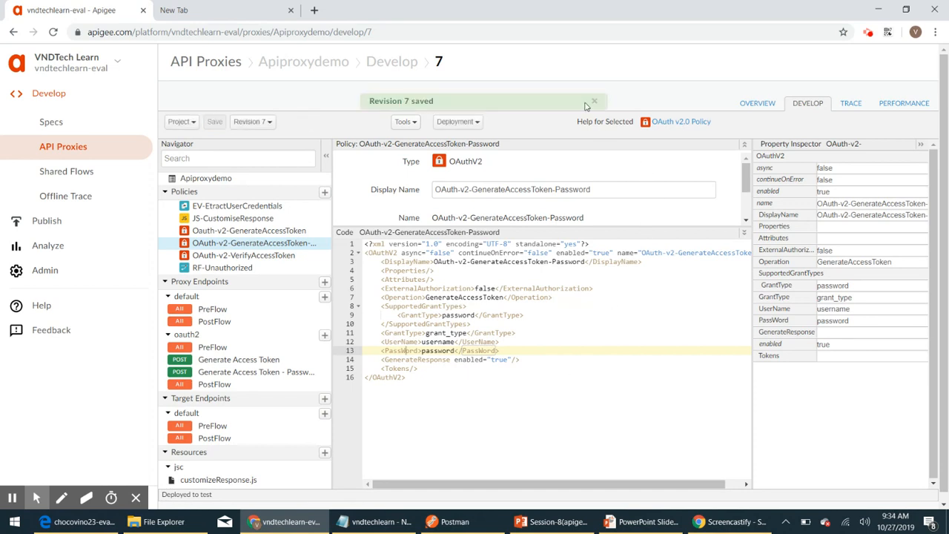
click(595, 101)
click(453, 521)
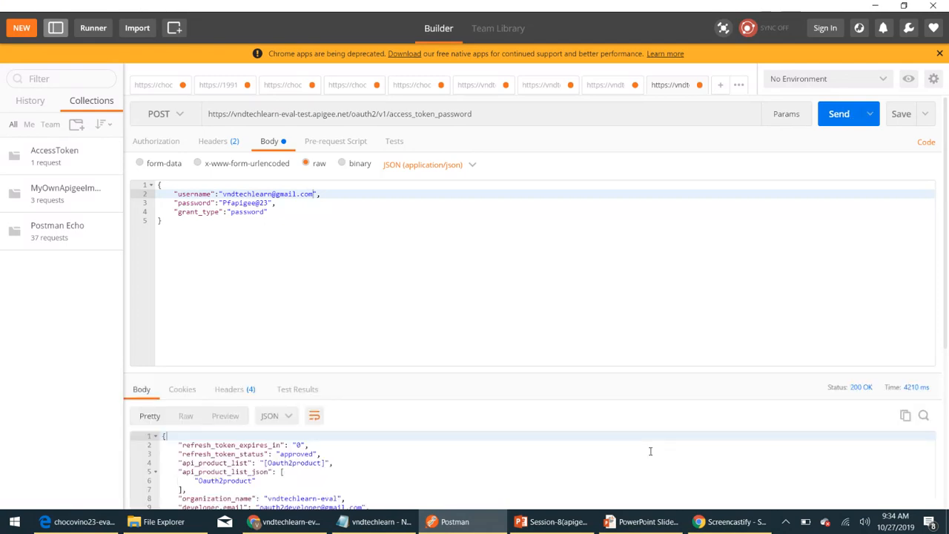
Step: Review the 200 OK token response, then resend with grant_type passwordaaa to get 'Unsupported grant type'
scroll(650, 451, down, 3)
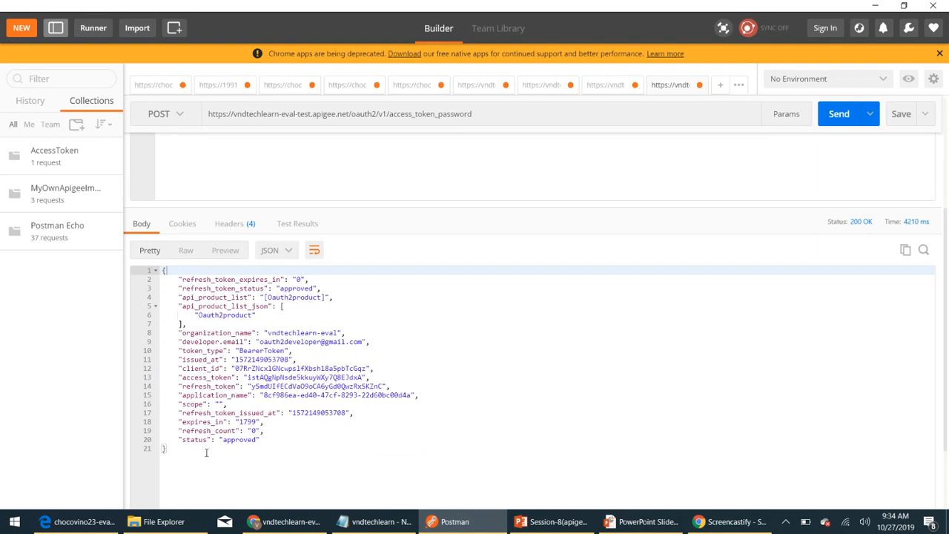
scroll(206, 452, up, 3)
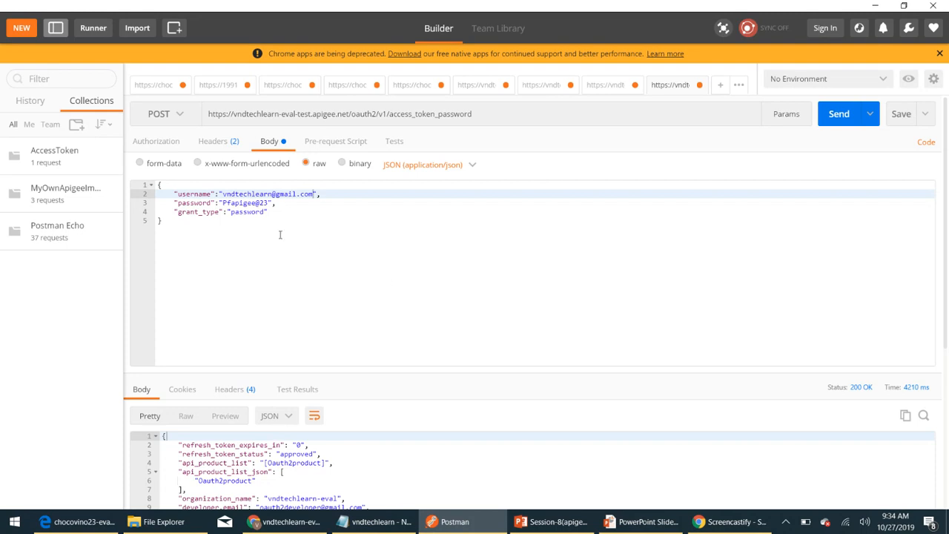
click(266, 211)
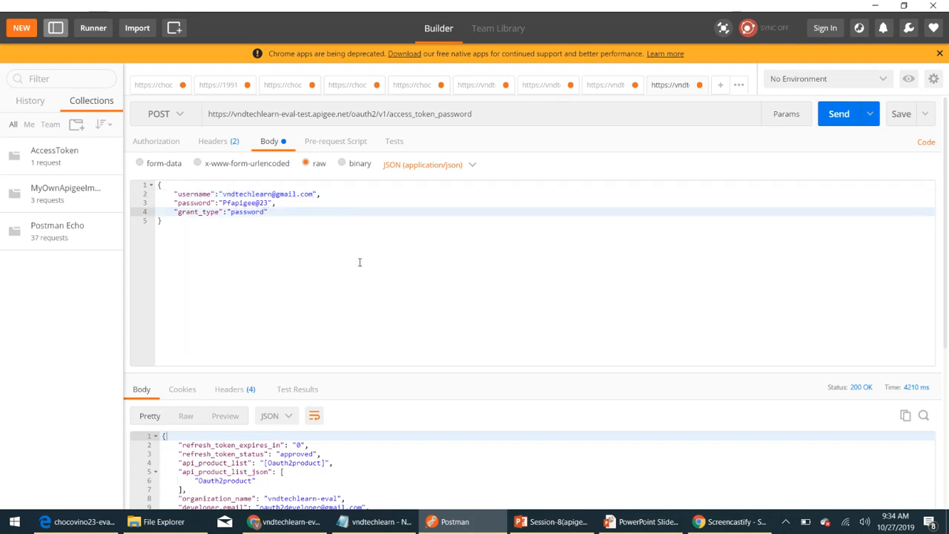
text(aaa)
click(842, 114)
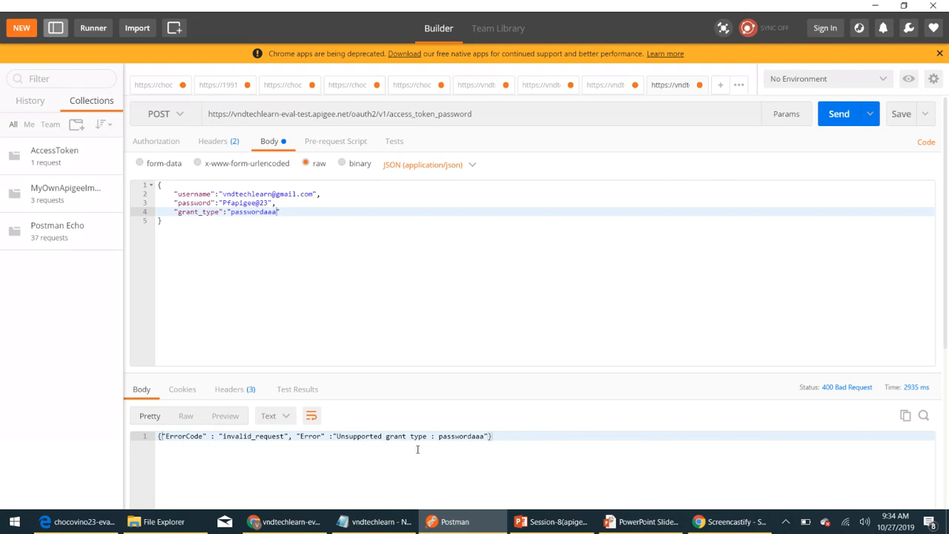
click(285, 523)
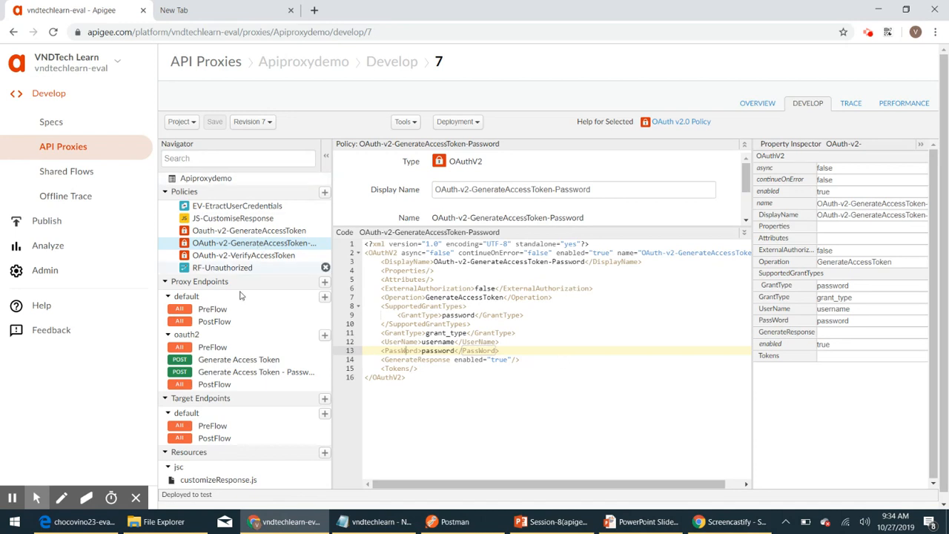
Step: Open the oauth2 'Generate Access Token - Password' flow and scroll to its EV-EtractUserCredentials step
click(230, 372)
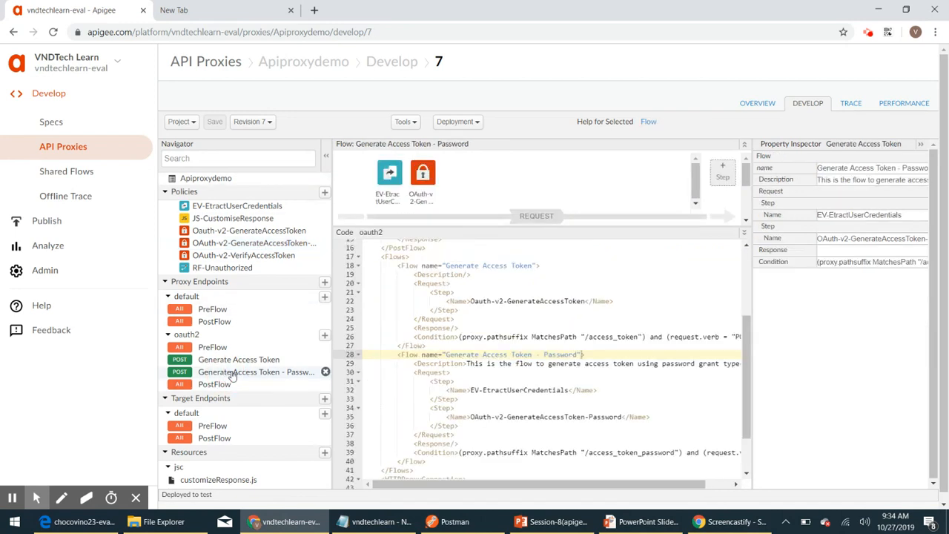
scroll(489, 405, down, 2)
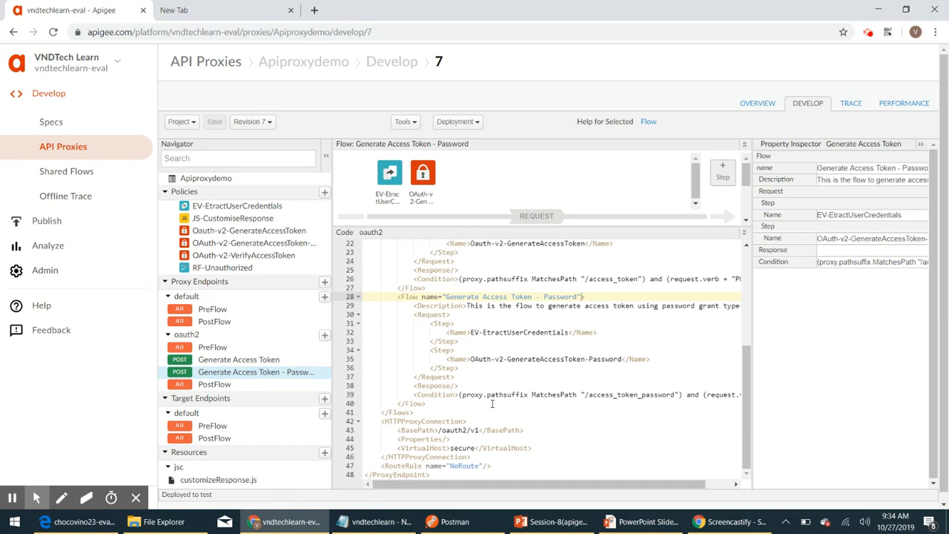
click(468, 342)
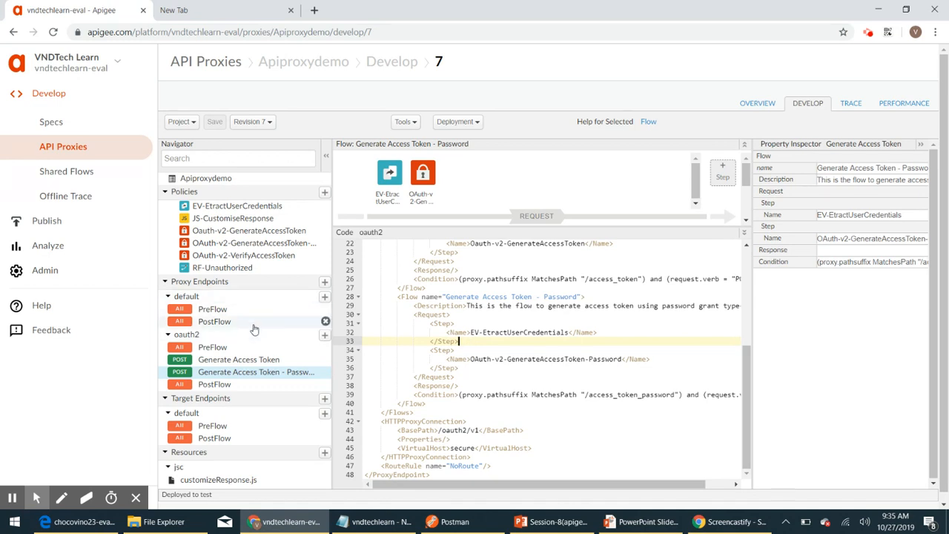
Step: Create a Raise Fault policy with display name RF-InvalidRequest
click(324, 192)
scroll(362, 276, down, 10)
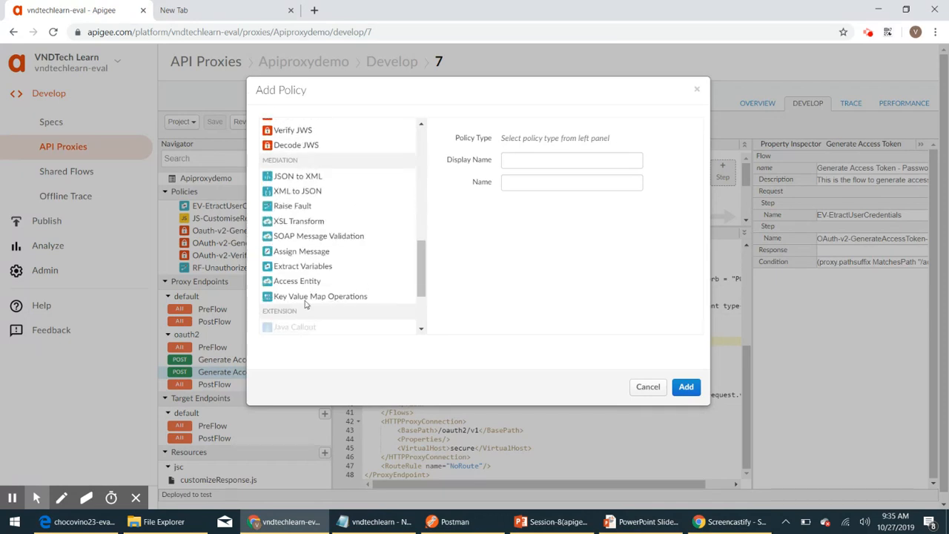
click(299, 209)
click(559, 160)
key(BackSpace)
key(BackSpace)
key(BackSpace)
key(BackSpace)
key(BackSpace)
key(BackSpace)
key(BackSpace)
key(BackSpace)
key(BackSpace)
key(BackSpace)
key(BackSpace)
key(BackSpace)
key(BackSpace)
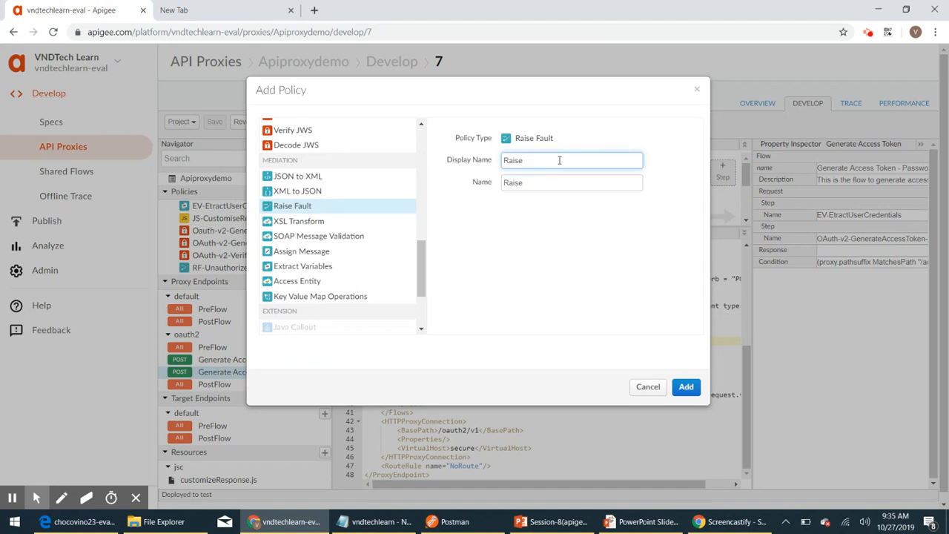
text(RF-InvalidRequest)
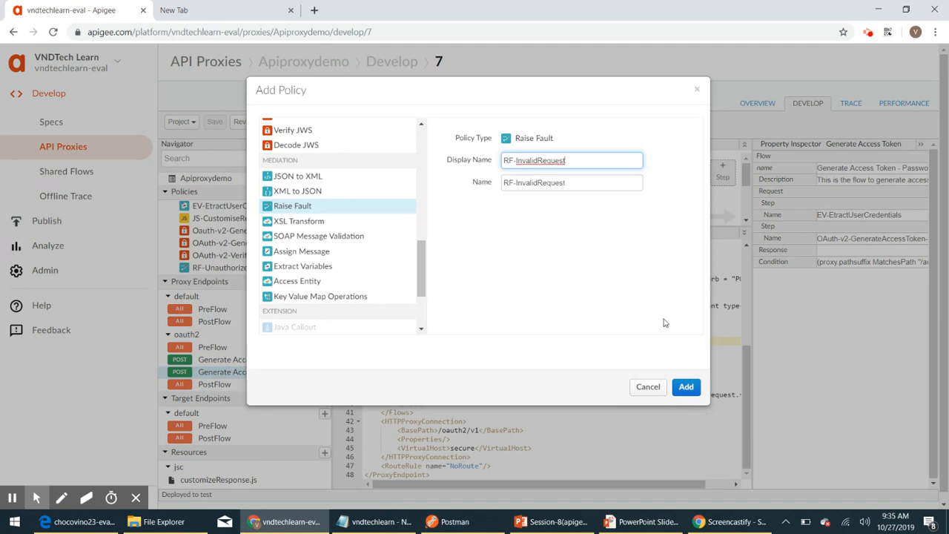
click(686, 387)
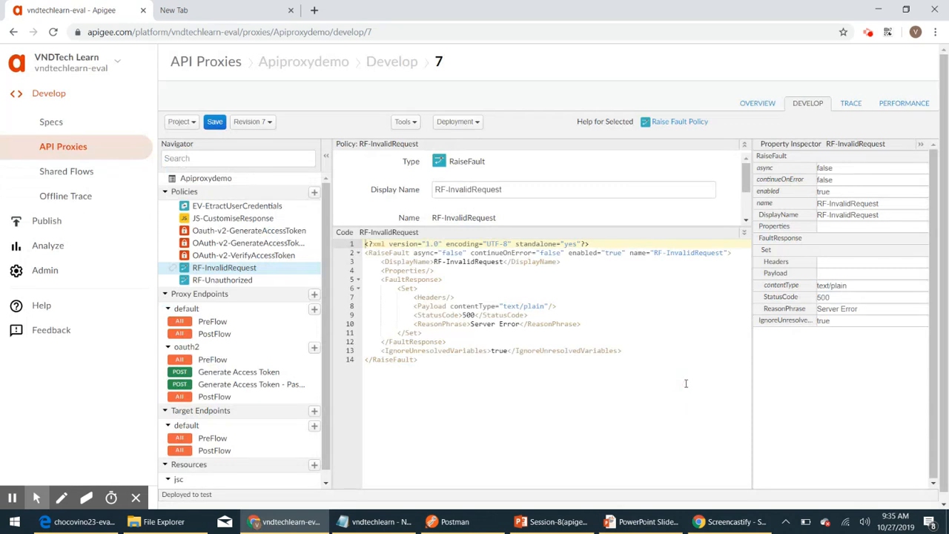
Step: Change RF-InvalidRequest's StatusCode from 500 to 400 and ReasonPhrase from Server Error to Bad Request
scroll(523, 220, down, 2)
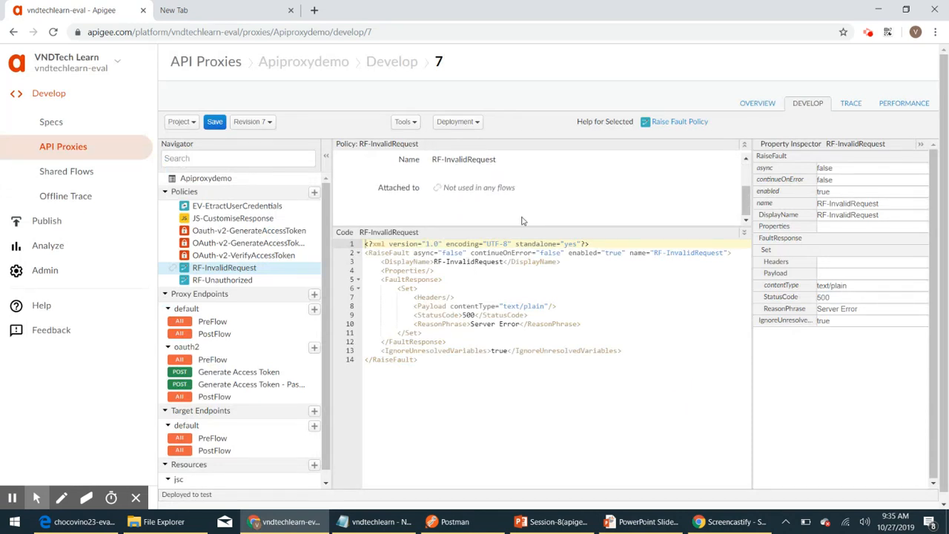
scroll(523, 219, up, 2)
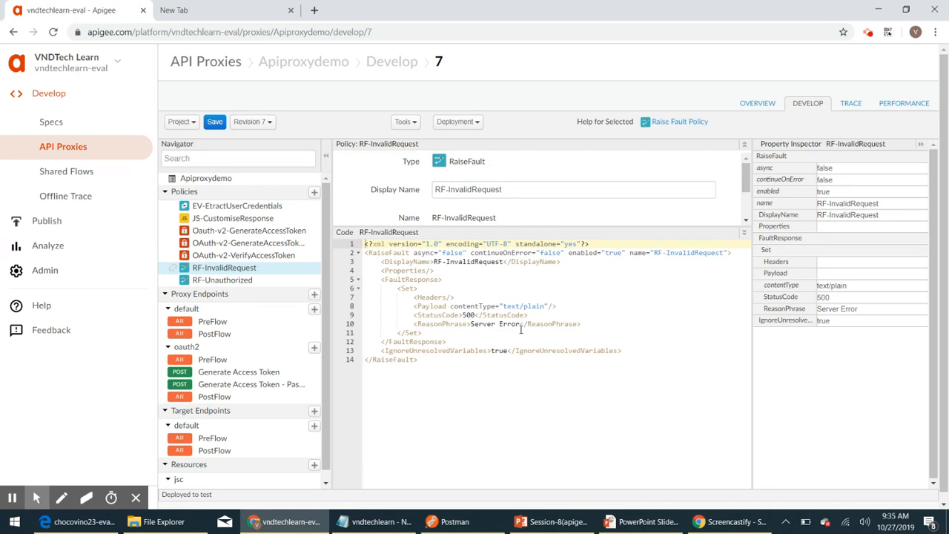
double_click(467, 315)
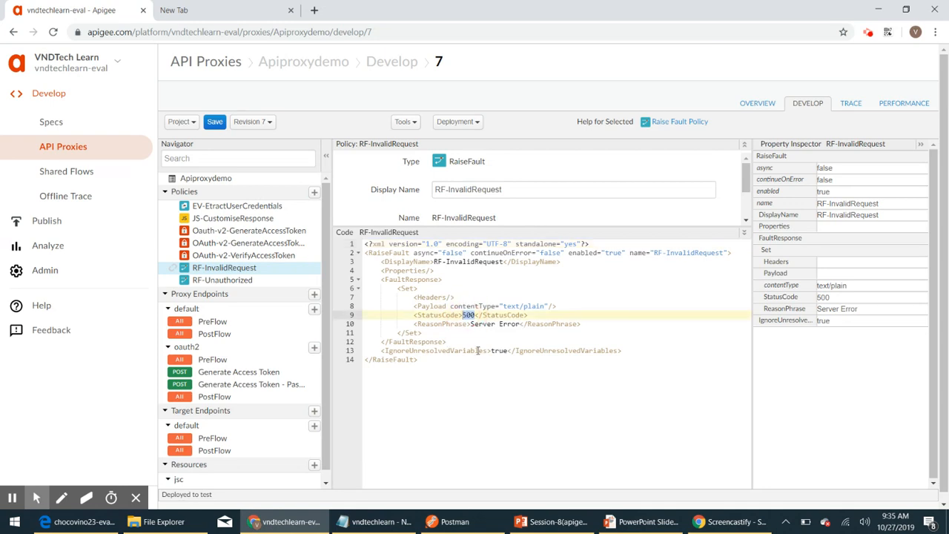
text(400)
click(521, 324)
key(BackSpace)
key(BackSpace)
key(BackSpace)
key(BackSpace)
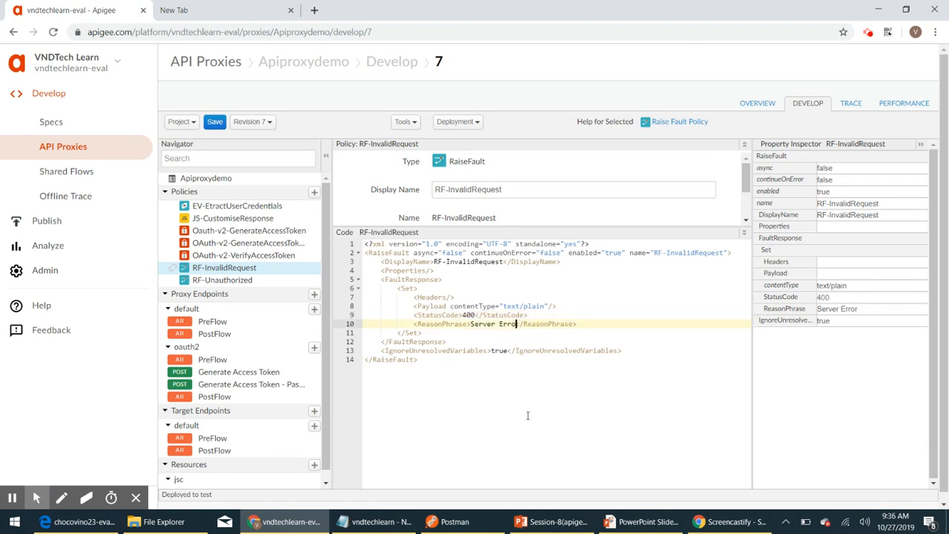
key(BackSpace)
key(BackSpace)
key(BackSpace)
key(BackSpace)
key(BackSpace)
key(BackSpace)
key(BackSpace)
key(BackSpace)
text(Bad Request)
click(567, 307)
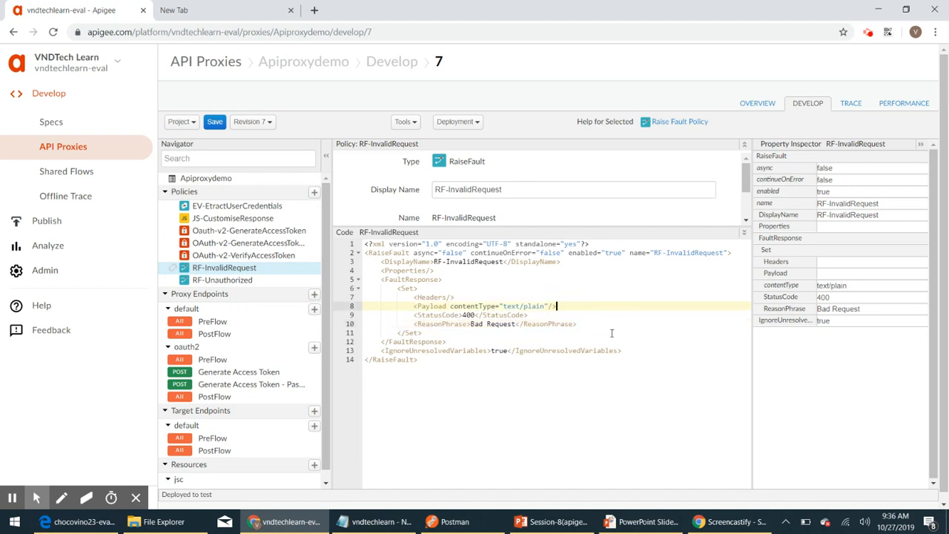
Step: Open the Payload tag and add a JSON body containing an "error" object
key(BackSpace)
key(BackSpace)
text(>)
key(Return)
text({)
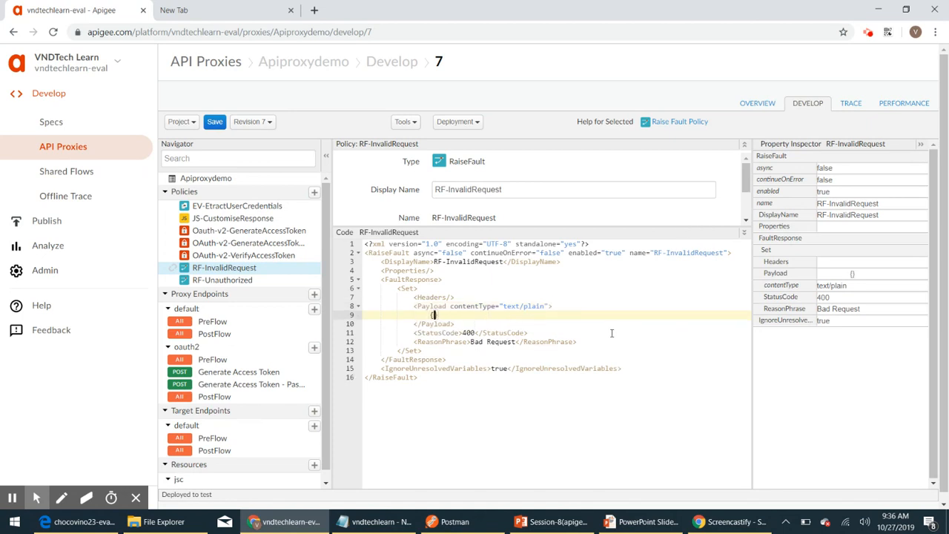
key(Return)
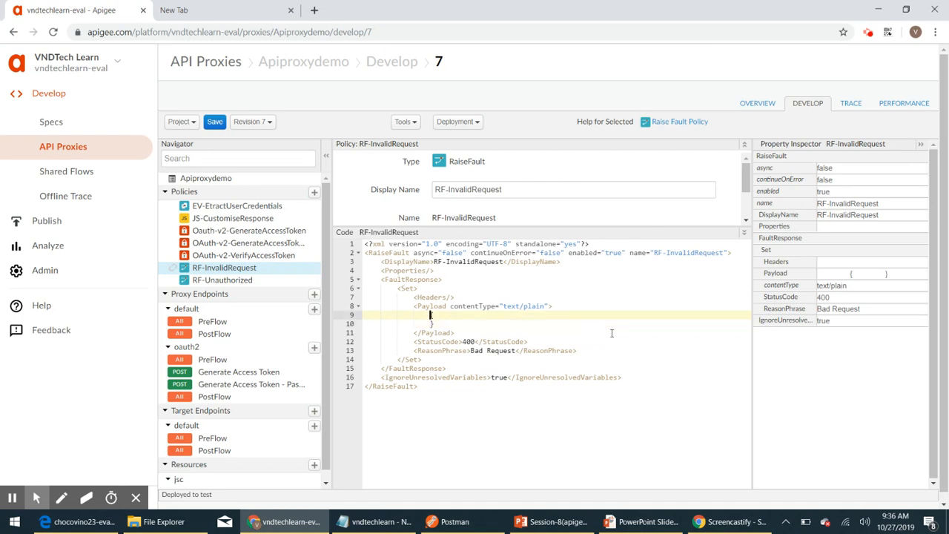
key(Return)
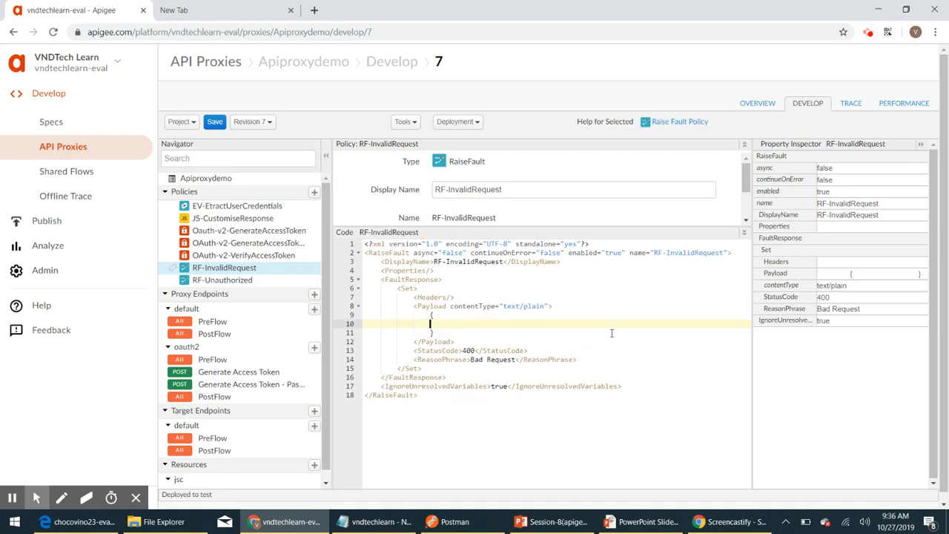
text("error": {)
Step: Add "statusCode": 400.01 and errorMessage 'Username or Password can not be empty or null' to the error object
key(Return)
key(Return)
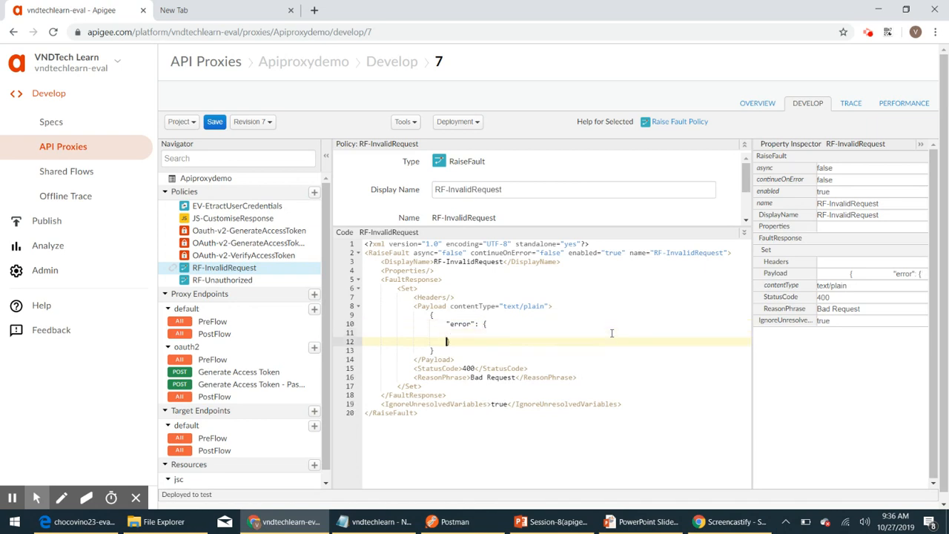
key(Up)
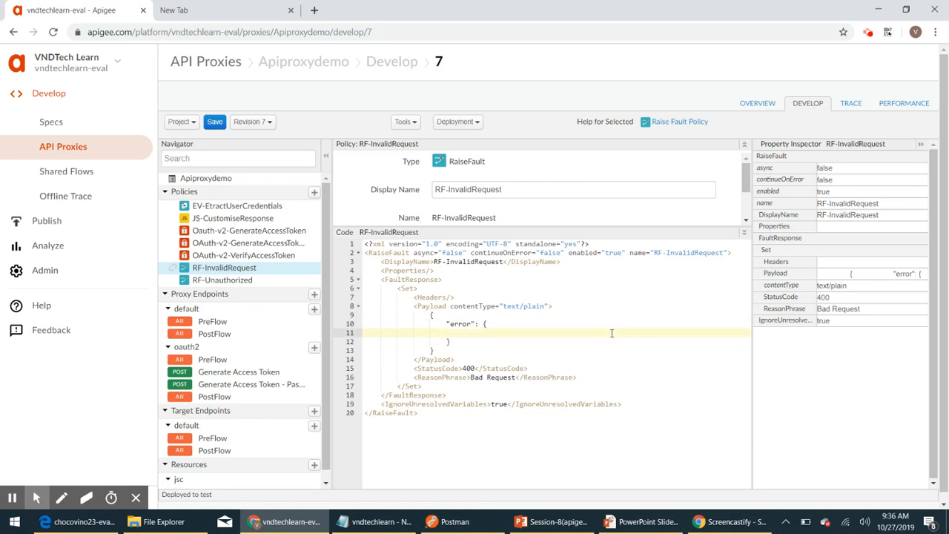
key(Tab)
text("":)
key(Left)
key(Left)
text(statusCode": 400.01)
key(Return)
text("errorMessage")
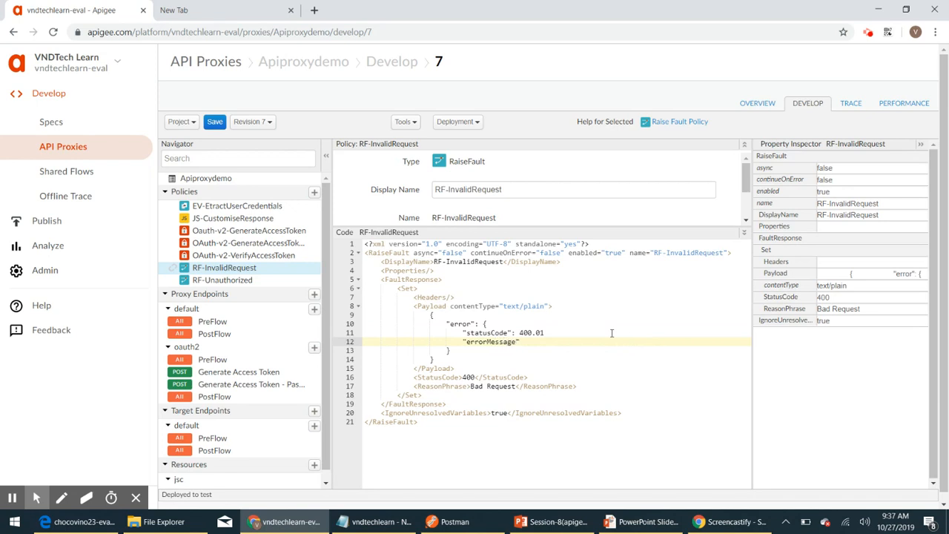
text( : "Username or Password can not be empty or null)
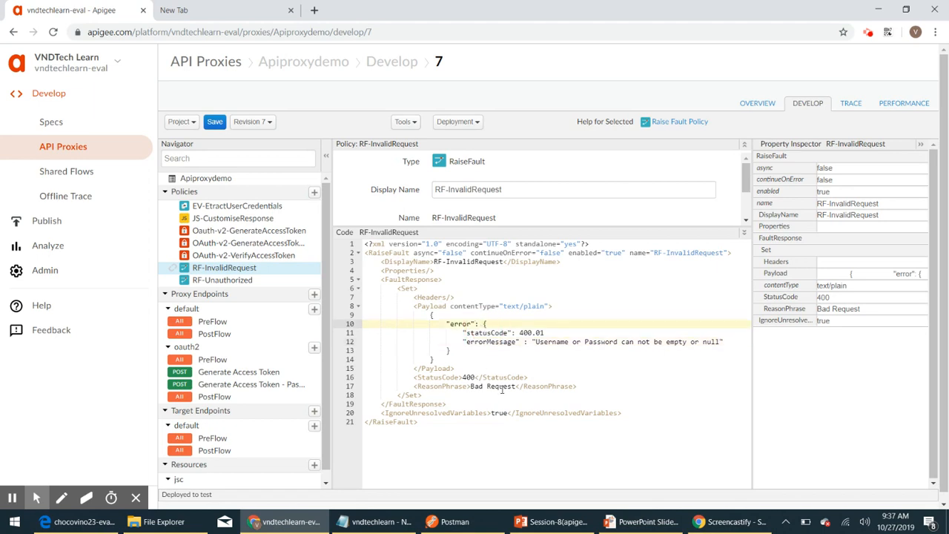
key(Return)
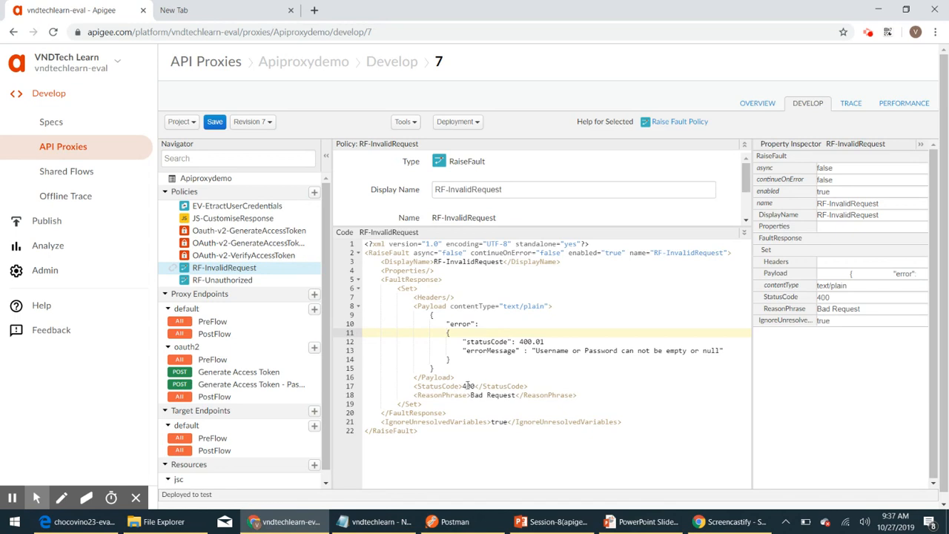
scroll(467, 386, down, 1)
scroll(465, 422, up, 1)
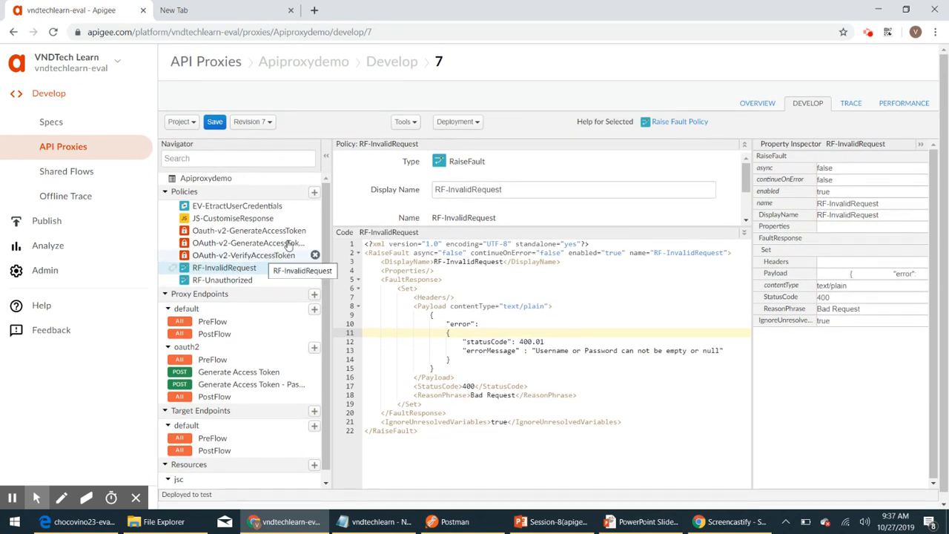
Step: Create a Raise Fault policy with display name RF-InValidGrantType
click(314, 192)
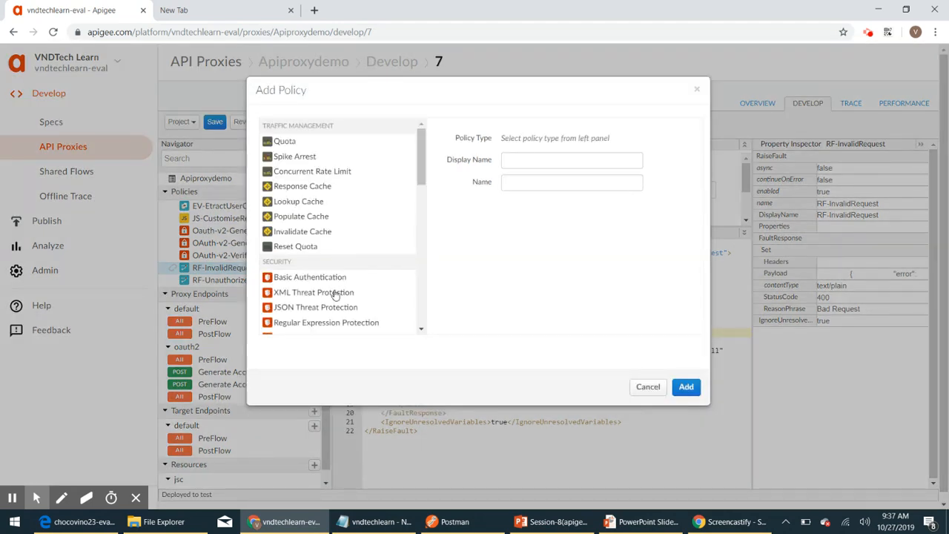
scroll(335, 296, down, 6)
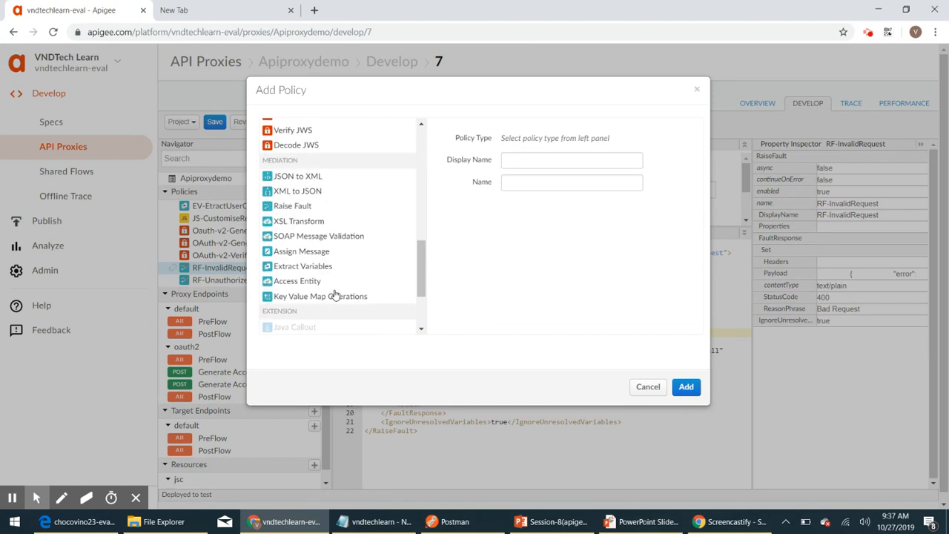
click(294, 207)
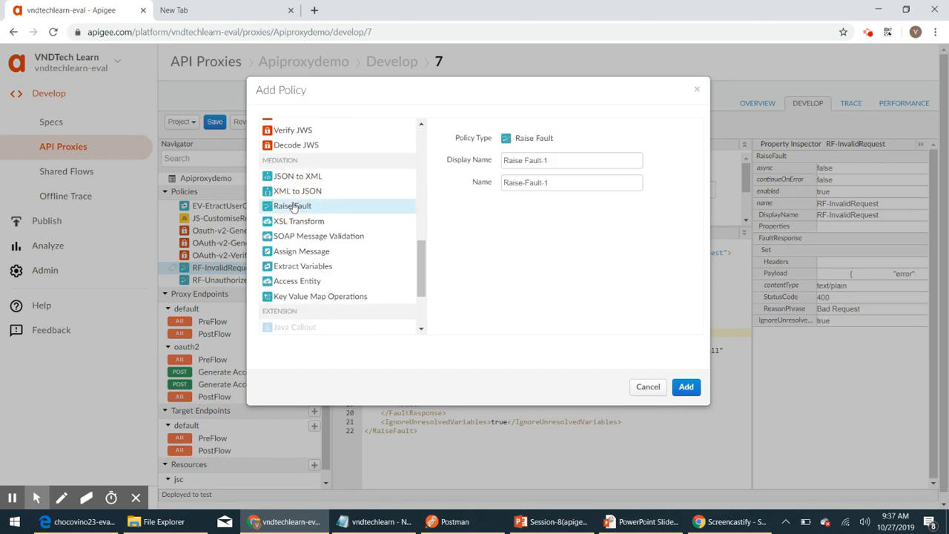
drag(565, 160, 499, 161)
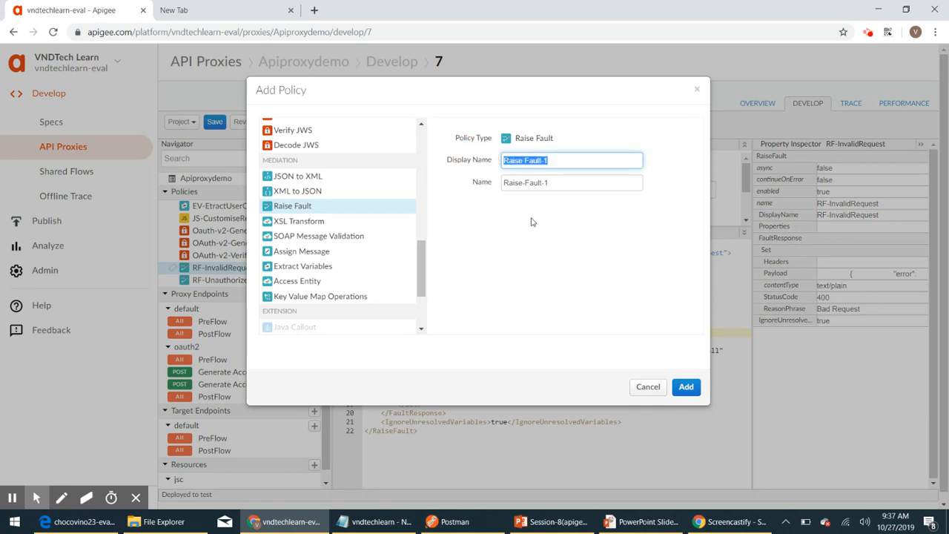
text(RF)
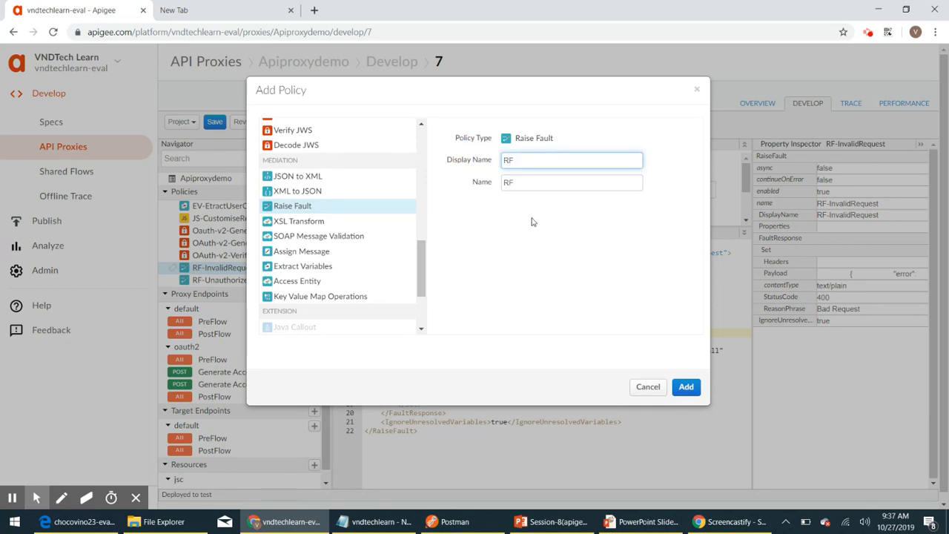
text(-InValidGrantType)
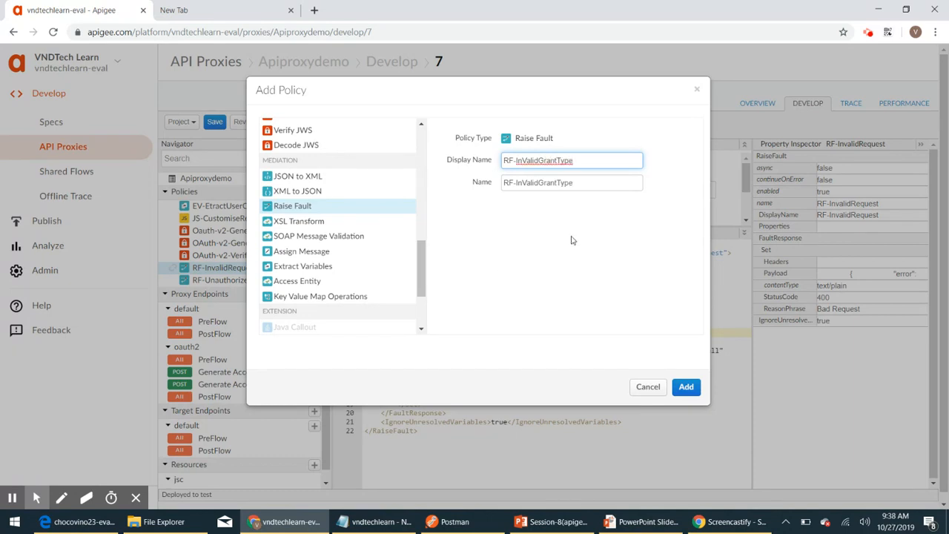
click(687, 386)
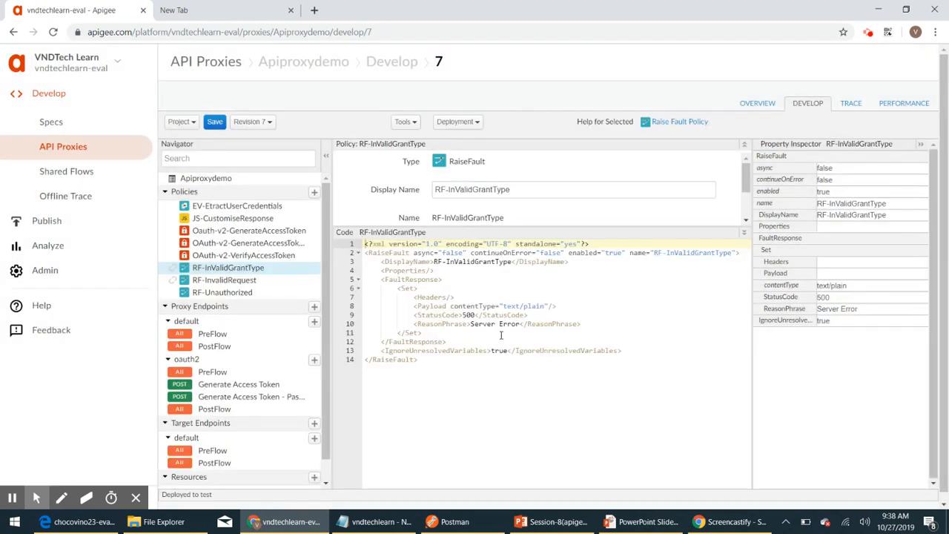
Step: Set RF-InValidGrantType's ReasonPhrase to Invalid Grant Type and StatusCode to 400
click(521, 324)
key(ctrl+shift+Left)
key(ctrl+shift+Left)
text(Invalid Grant Type)
double_click(468, 314)
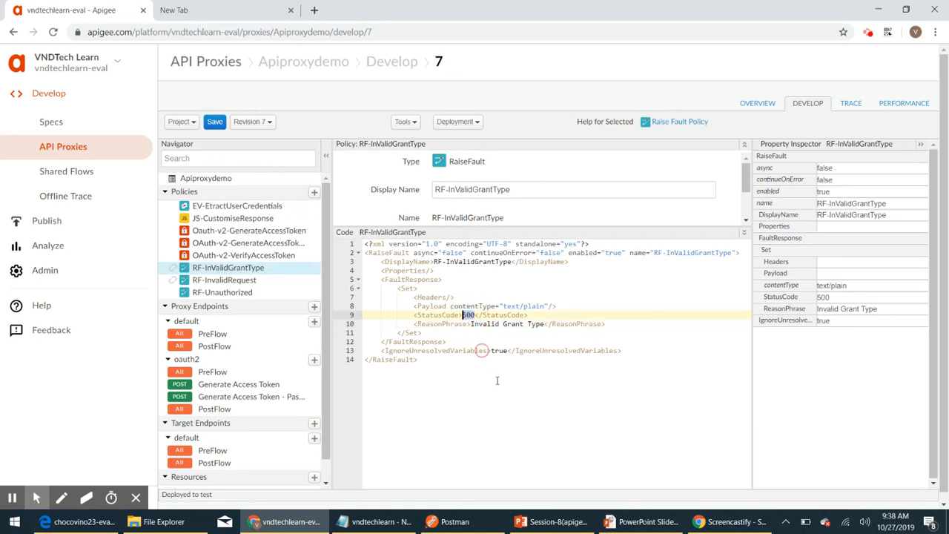
text(400)
Step: Open the Payload tag and add a JSON body containing an "error" object
click(552, 307)
key(BackSpace)
key(BackSpace)
text(><)
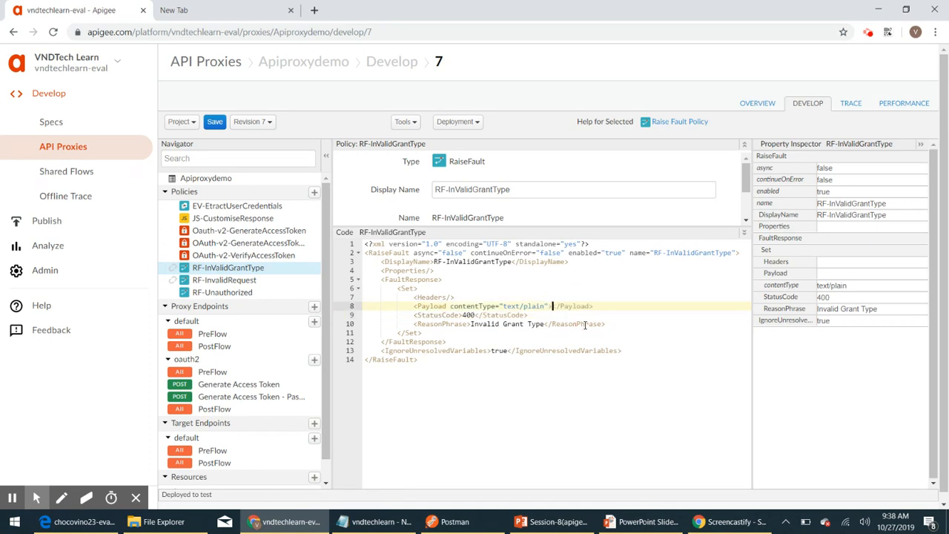
key(Return)
text({})
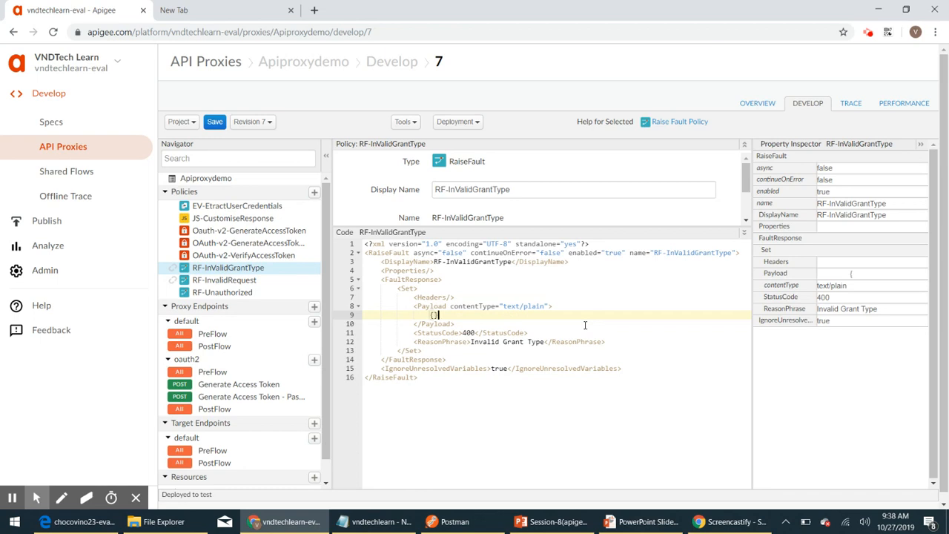
key(Return)
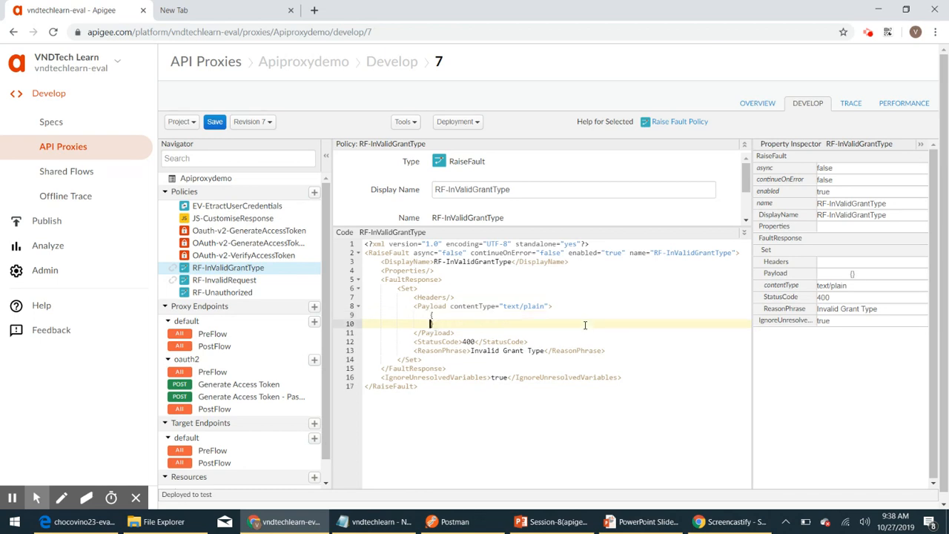
key(Return)
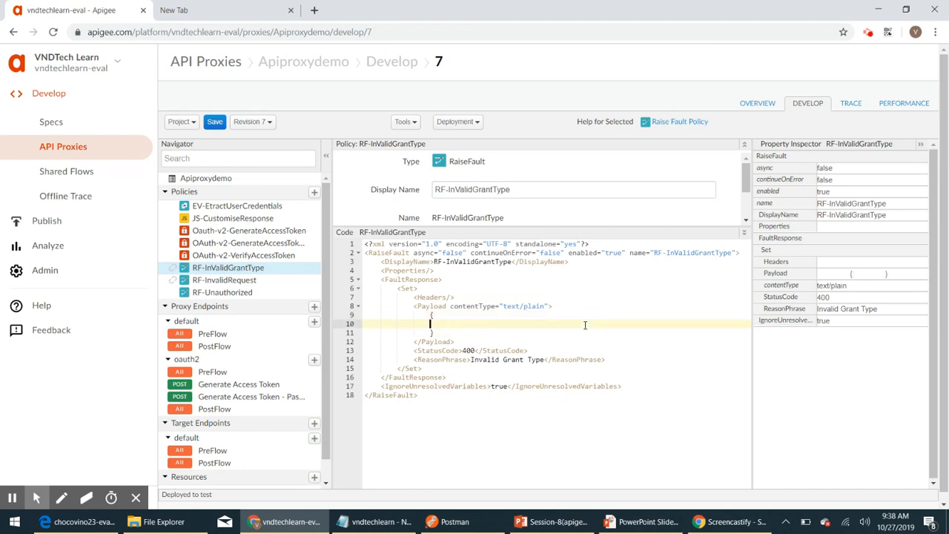
key(Tab)
text("error":{)
Step: Add errorCode 400.02 and errorMessage 'Invalid grant type' to the error object
key(Return)
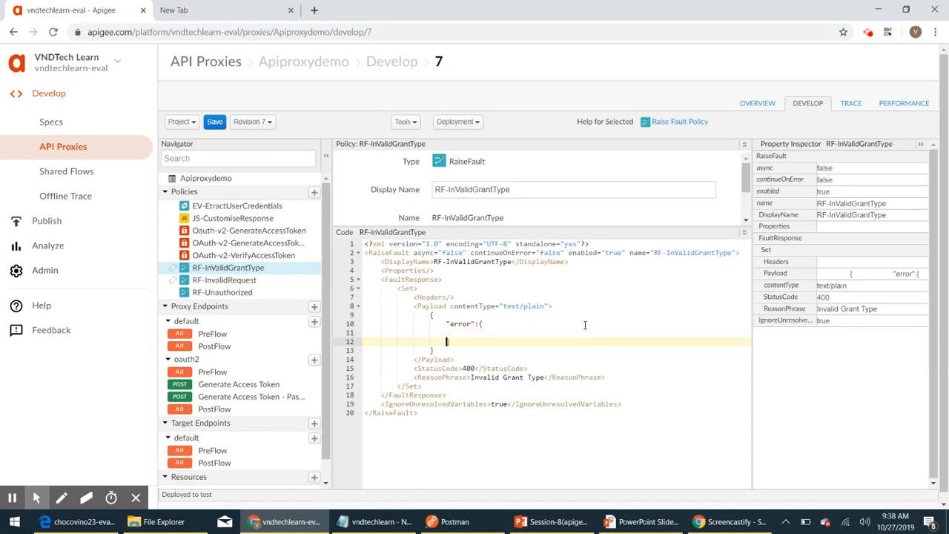
text("")
key(Left)
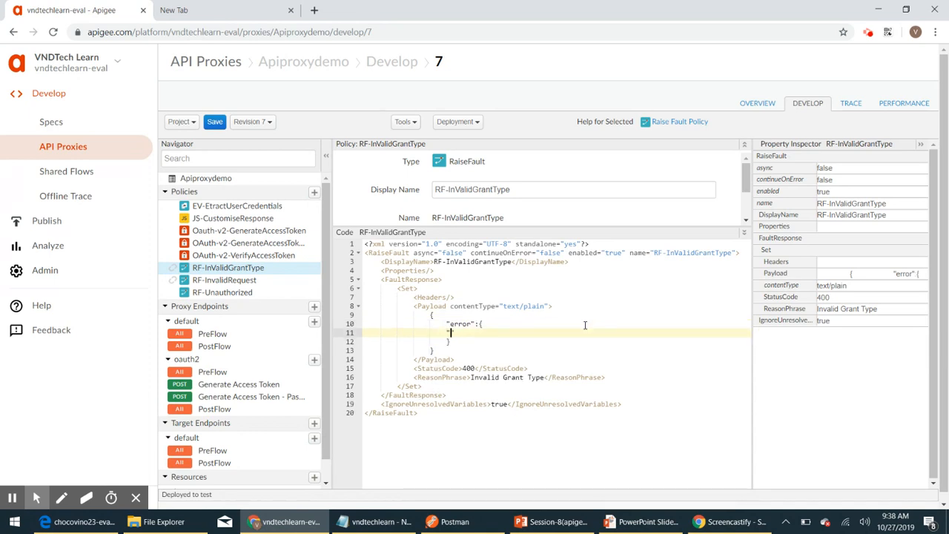
text(errorCode)
key(Right)
text(: 400.02,)
key(Return)
text("")
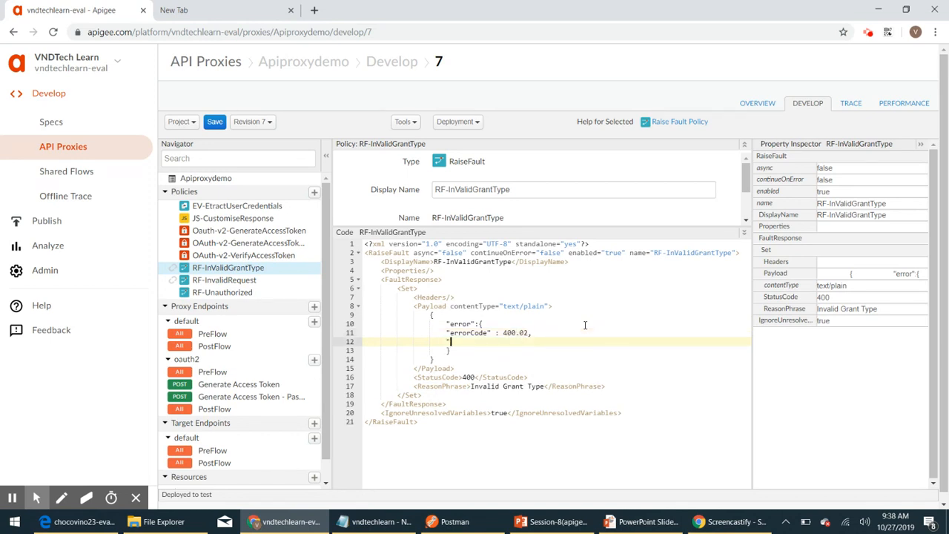
text(errorMessage" : "")
key(Left)
text(Invalid gra)
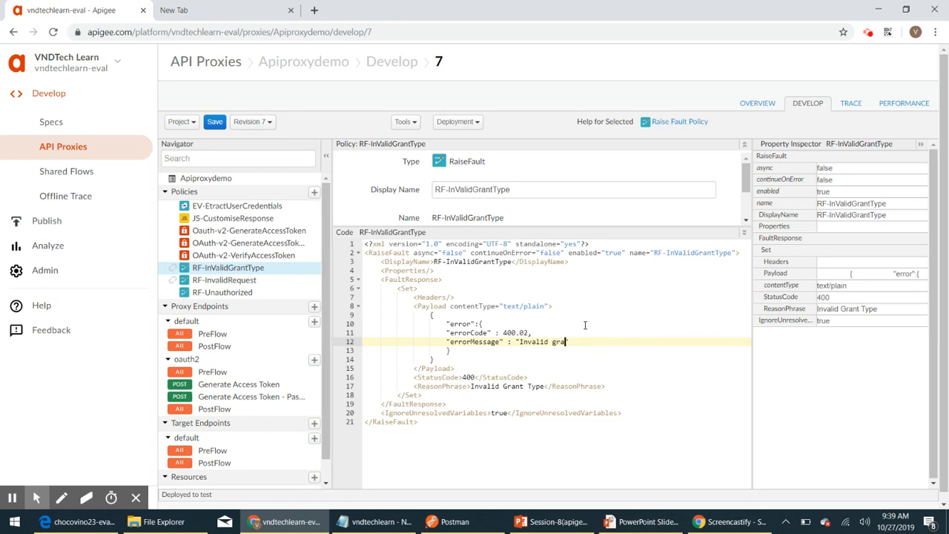
text(nt type)
click(480, 324)
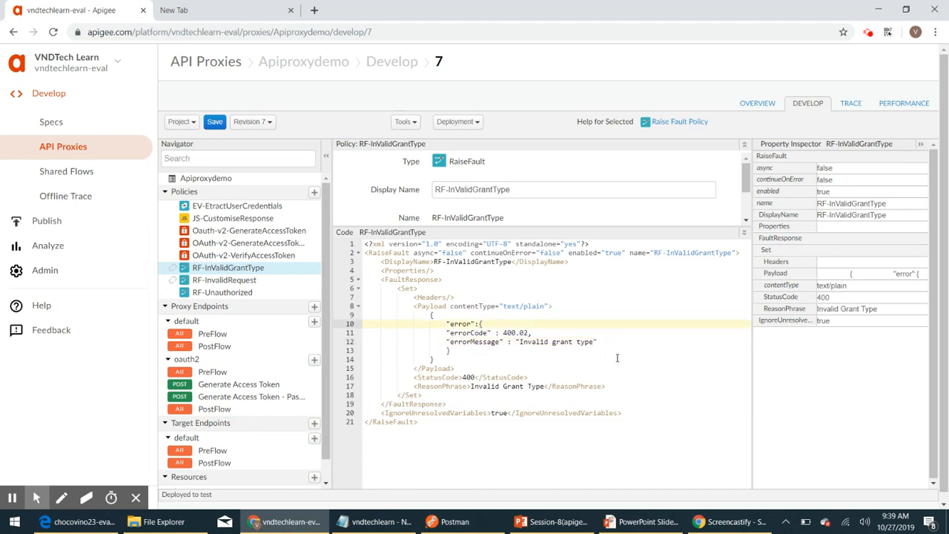
key(Return)
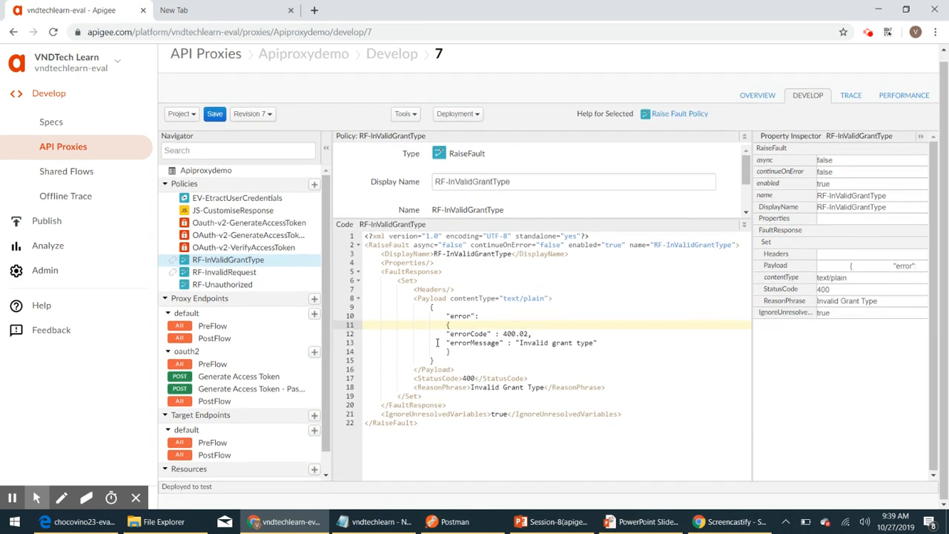
scroll(531, 223, down, 1)
scroll(536, 198, down, 1)
scroll(508, 265, up, 1)
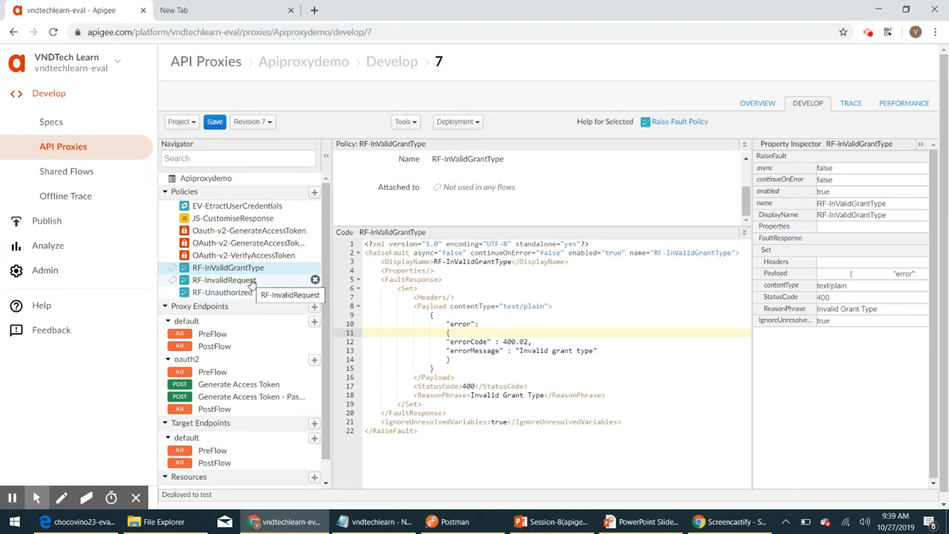
Step: Open the Generate Access Token - Password flow and add blank lines after its first step
click(215, 397)
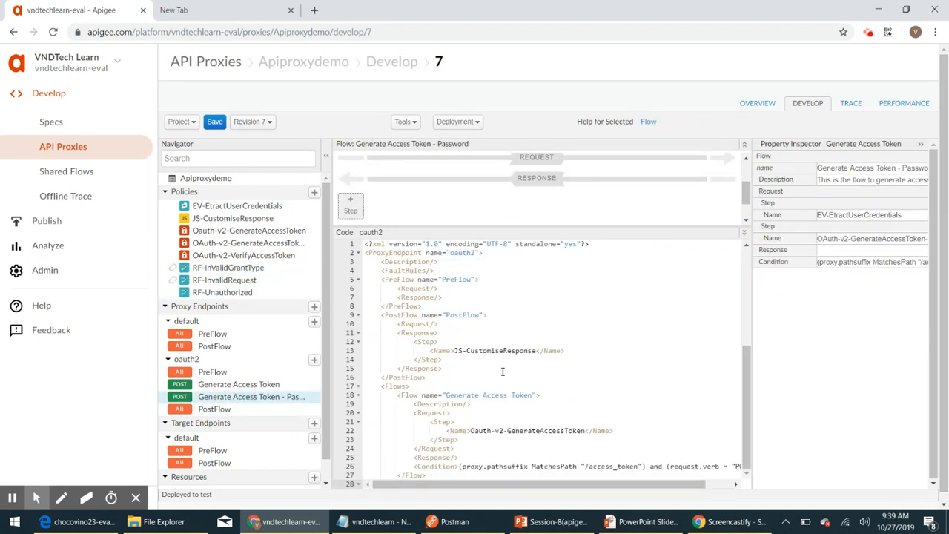
scroll(502, 371, down, 2)
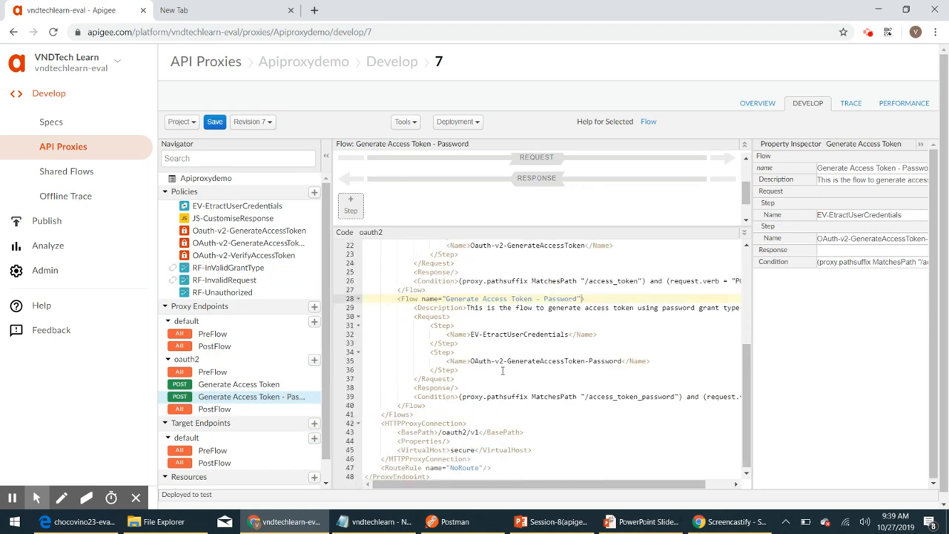
click(461, 344)
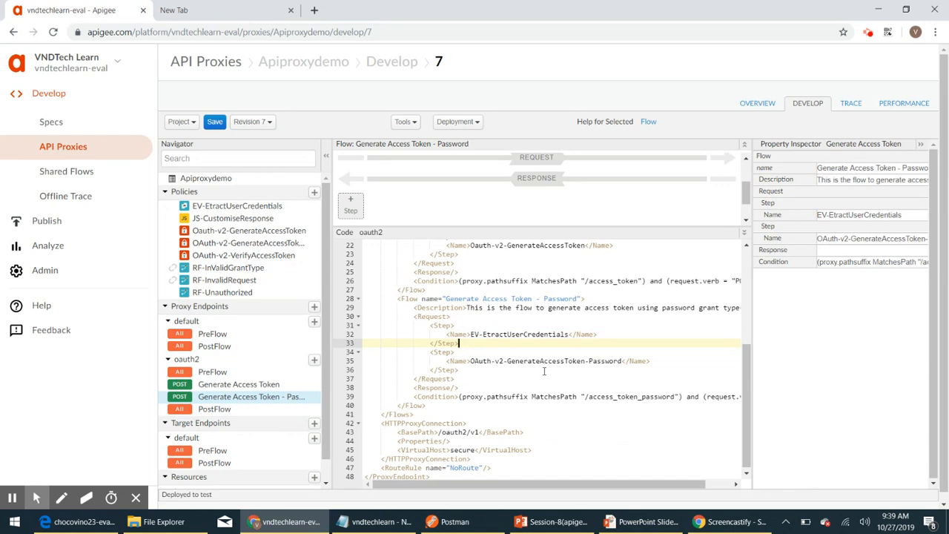
key(Return)
key(Return)
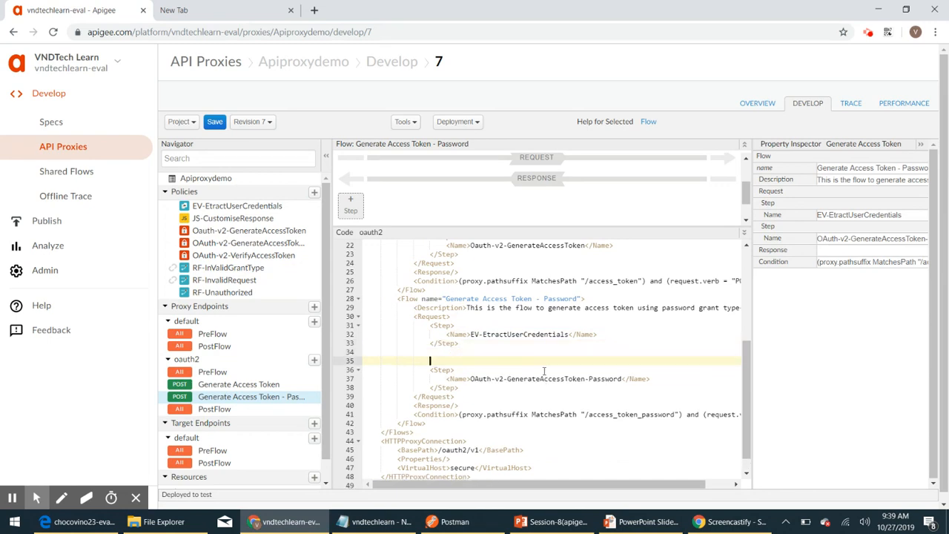
key(Up)
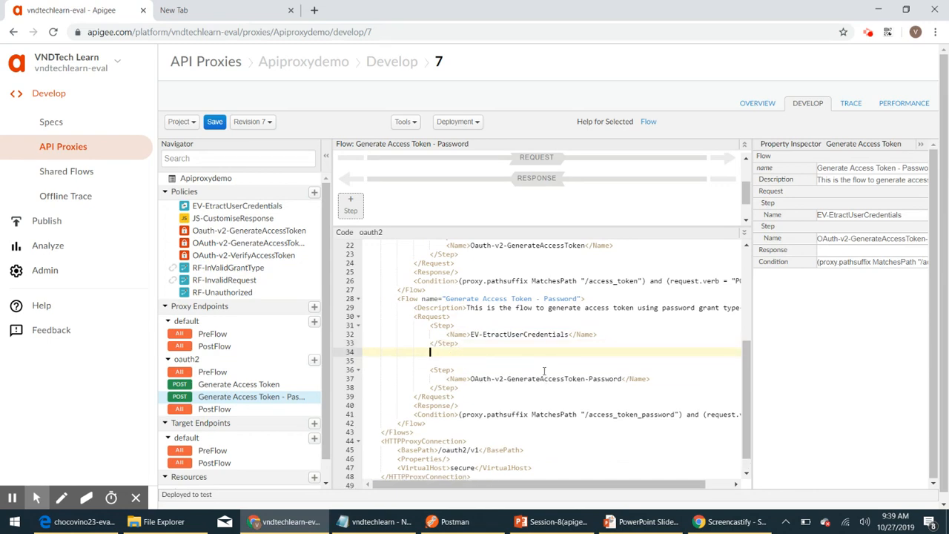
key(Return)
Step: Write a Step with an empty Name and condition username = null OR username = "" OR password = null OR password = ""
text(<tep)
key(BackSpace)
key(BackSpace)
key(BackSpace)
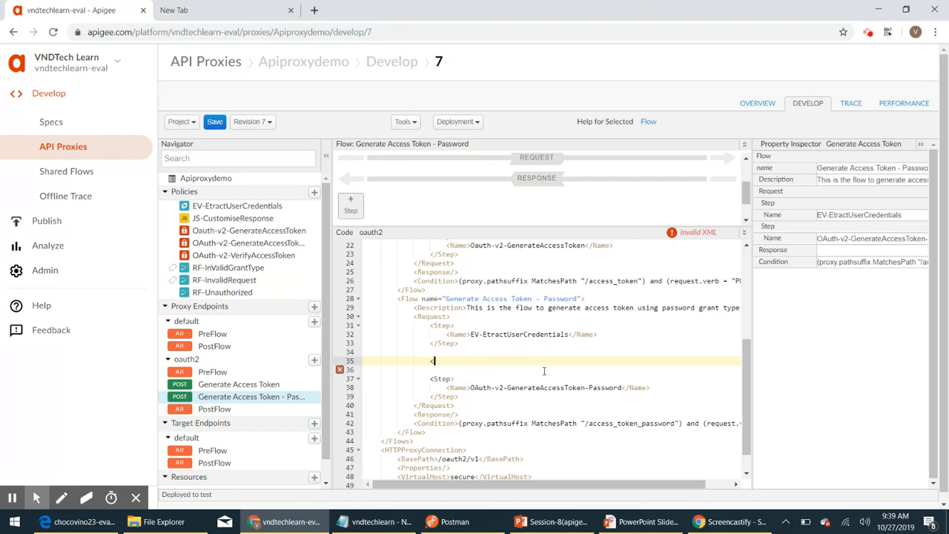
text(Step>)
key(Return)
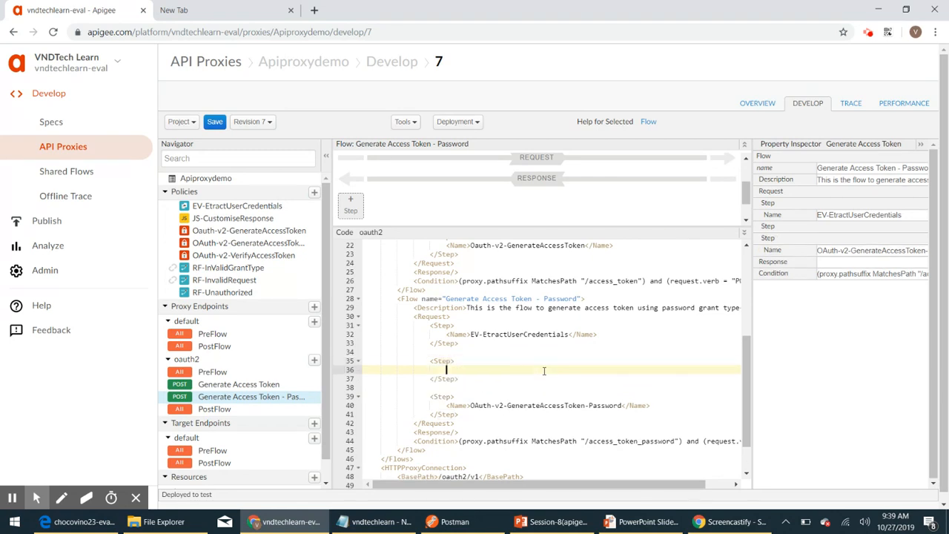
text(<Name)
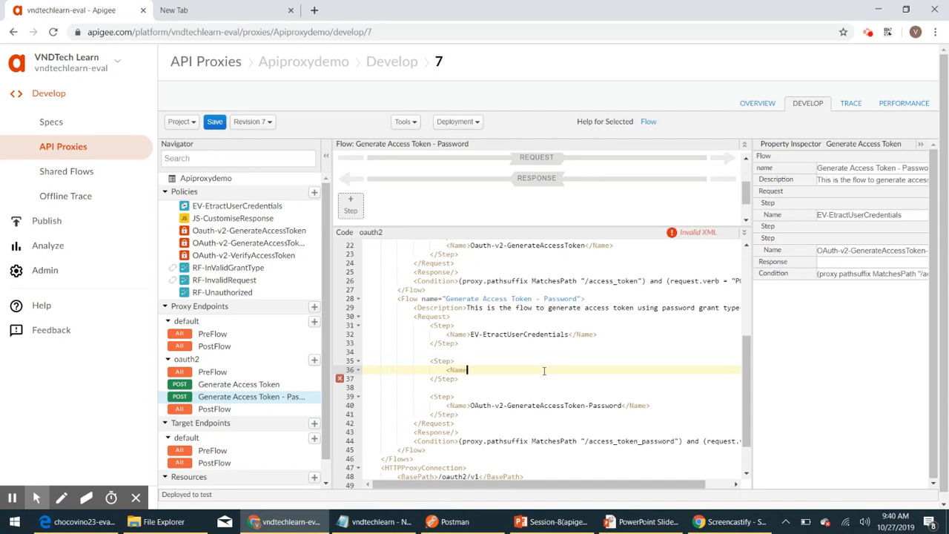
text(>)
key(Right)
key(Right)
key(Right)
key(Right)
key(Right)
key(Right)
key(Right)
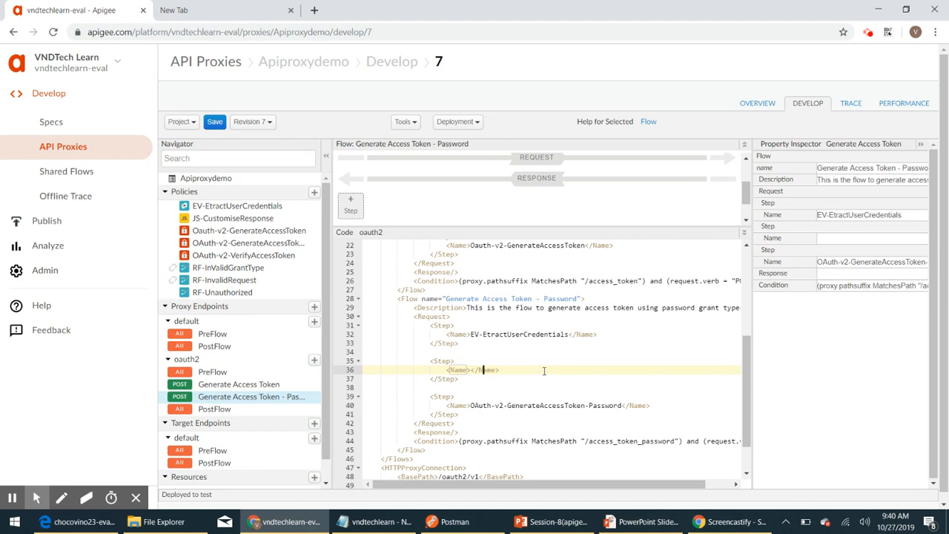
key(Right)
key(Return)
text(<C)
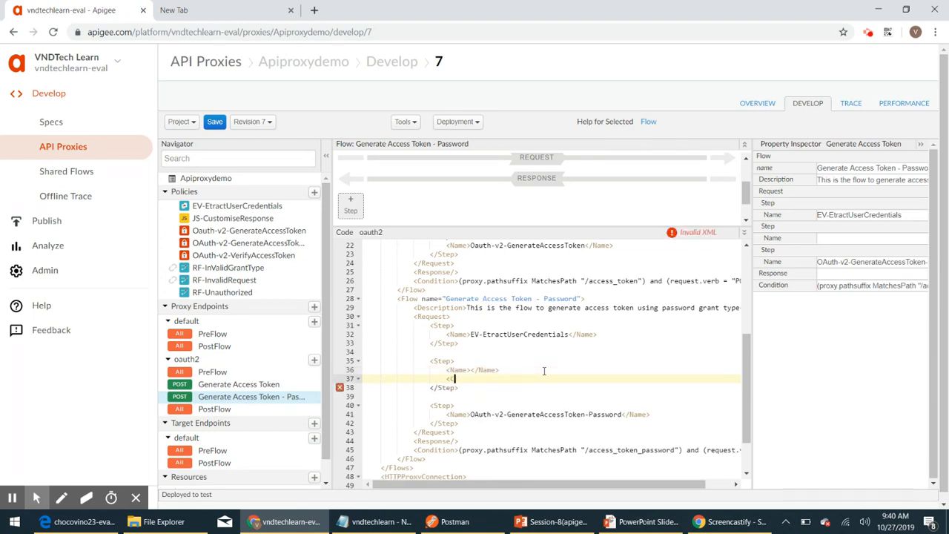
text(ondition>)
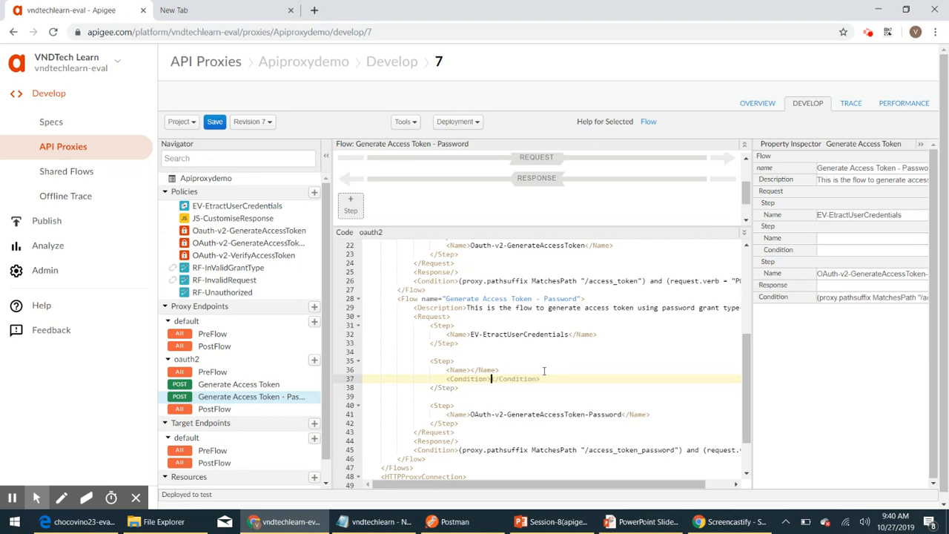
text( user)
text(name )
text(= null)
text( OR )
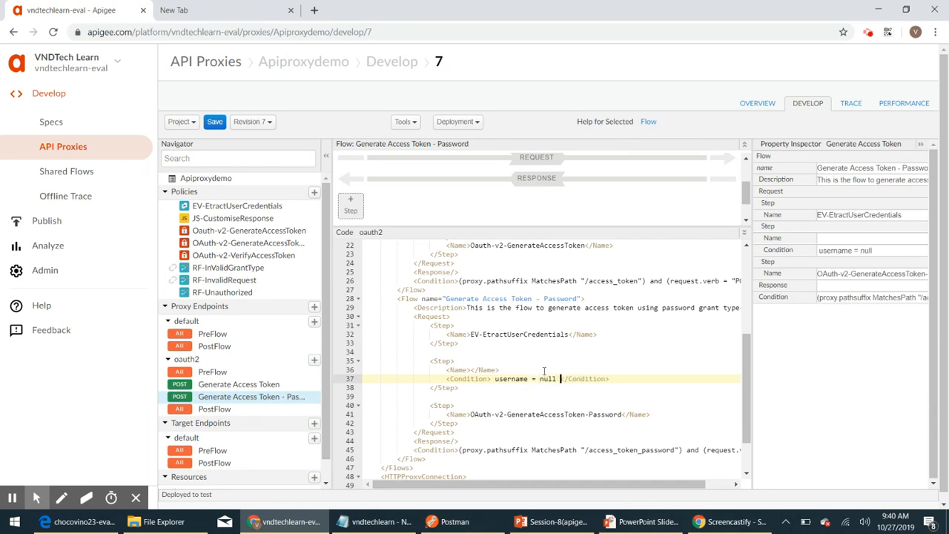
text(username)
text( = ")
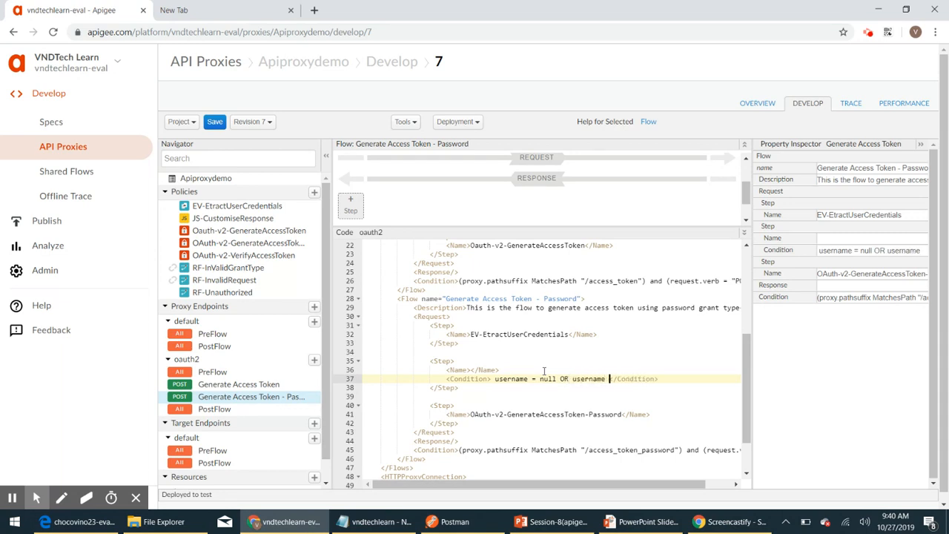
text(" OR password)
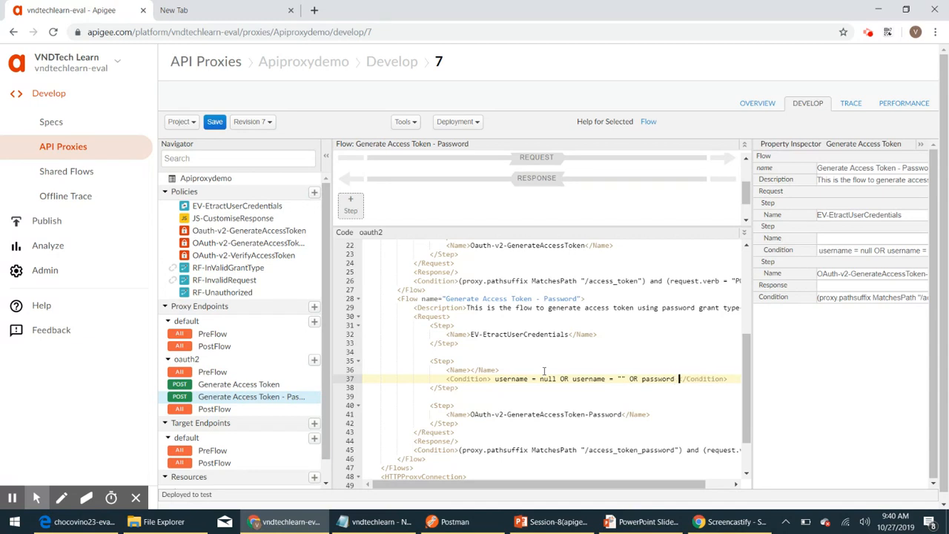
text( = null OR )
text(password)
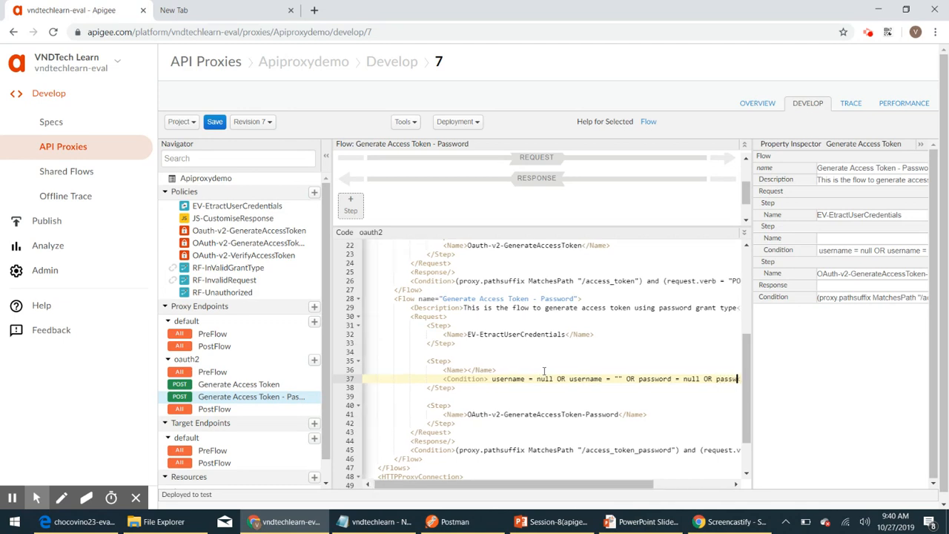
text( = "")
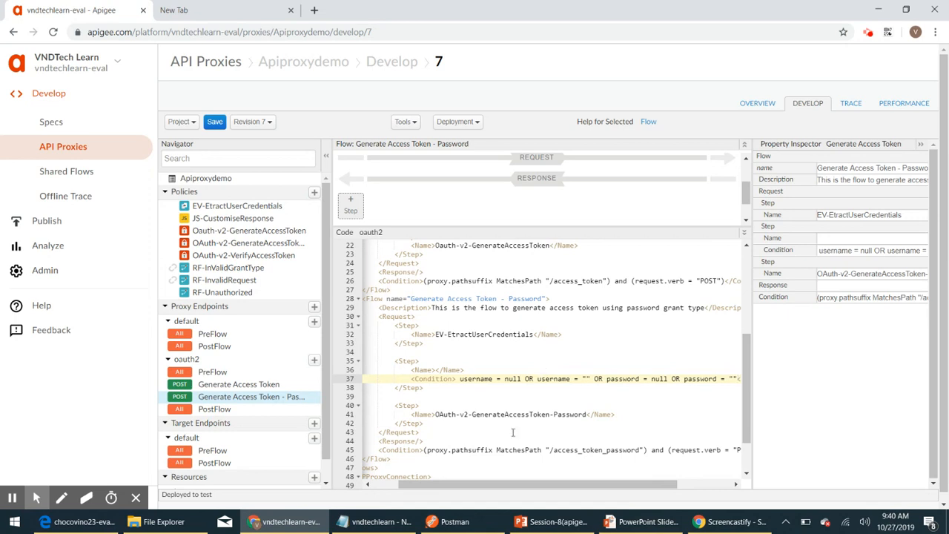
drag(503, 485, 451, 475)
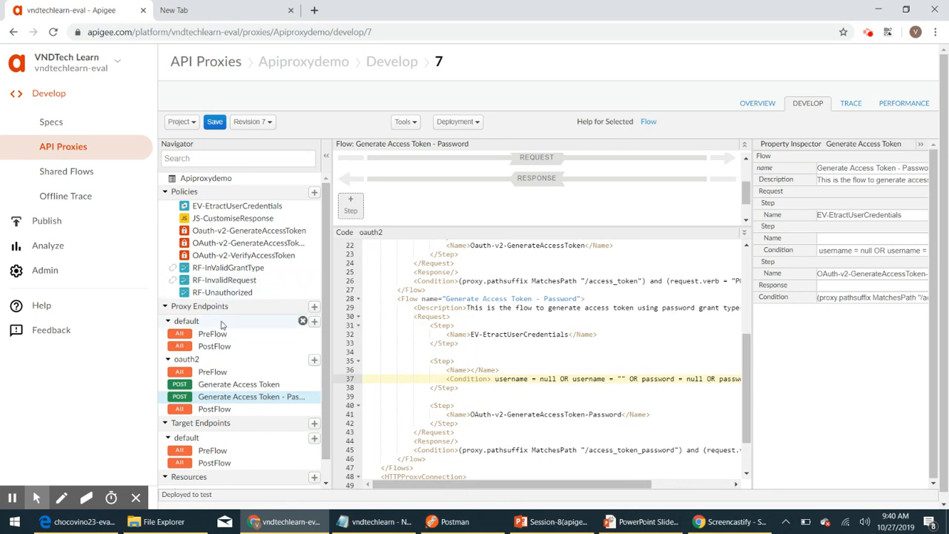
click(222, 279)
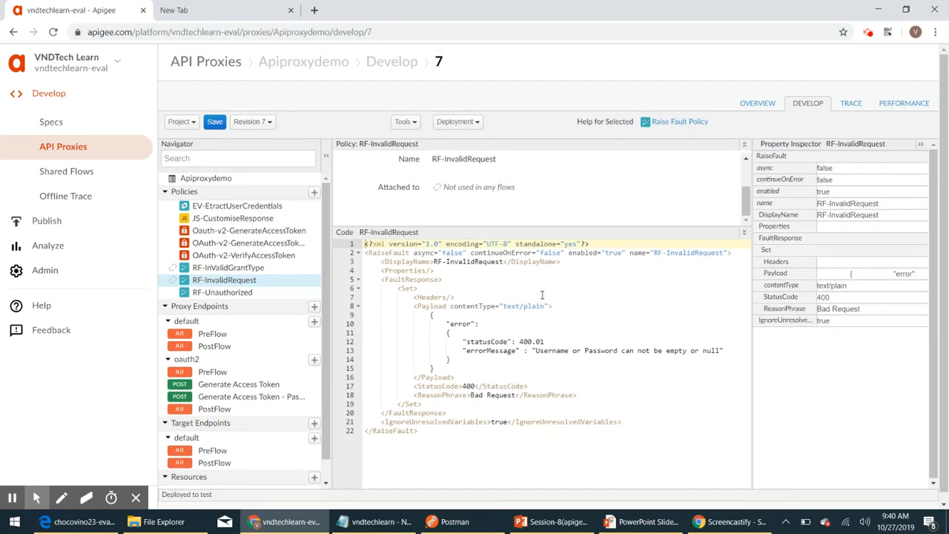
drag(656, 253, 724, 253)
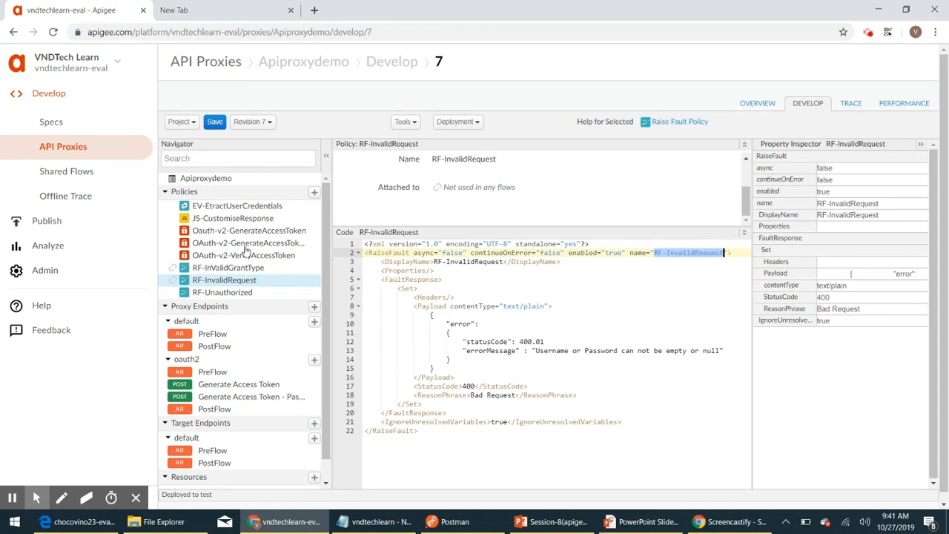
click(242, 403)
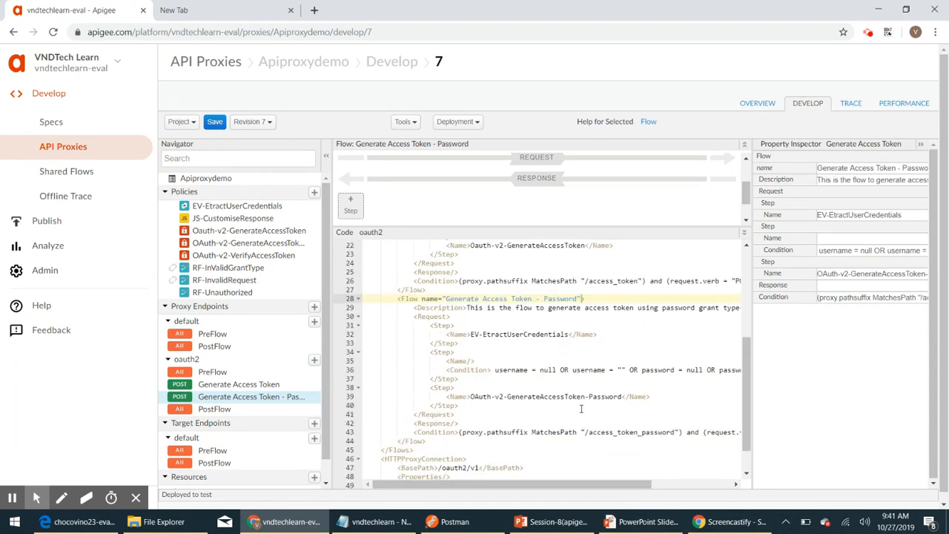
Step: Fill the new step's Name with RF-InvalidRequest and select the whole Step block
click(488, 360)
key(BackSpace)
key(BackSpace)
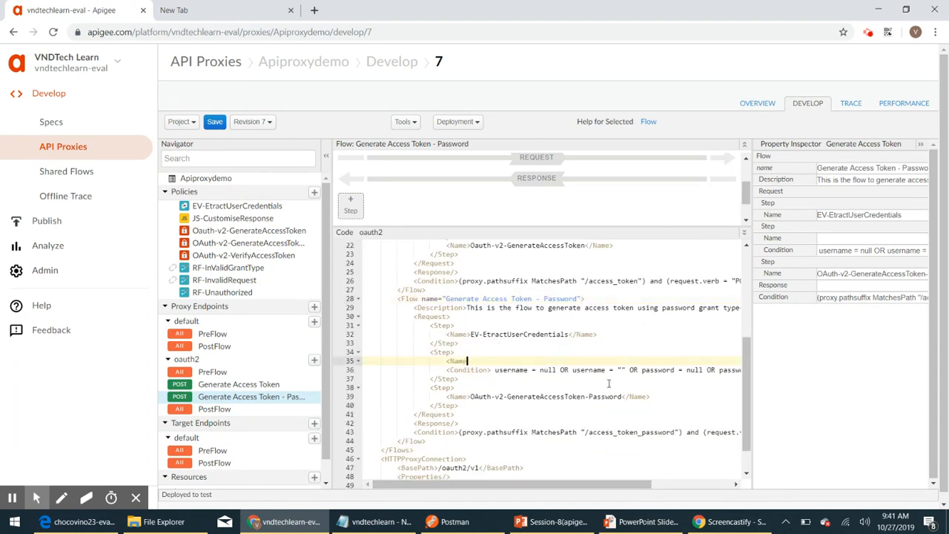
text(>RF-InvalidRequest</Name>)
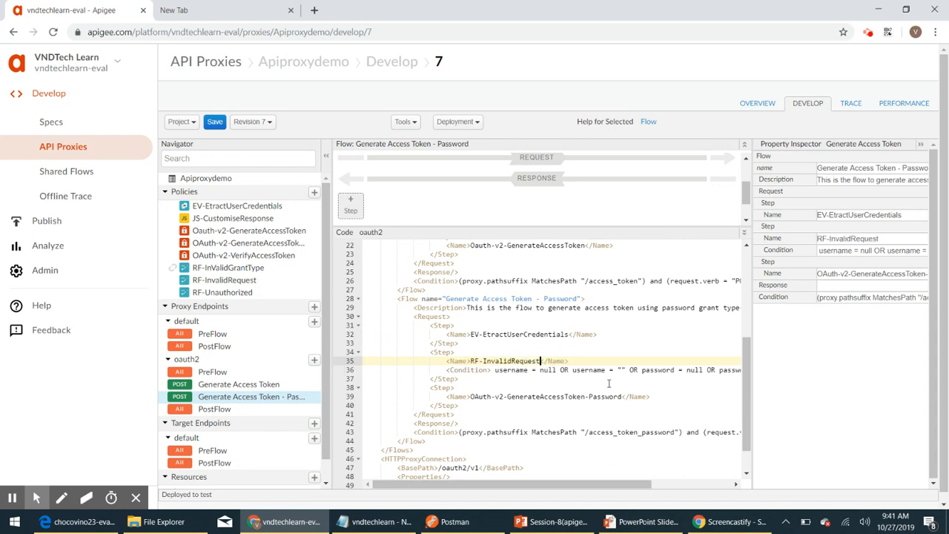
scroll(452, 358, down, 2)
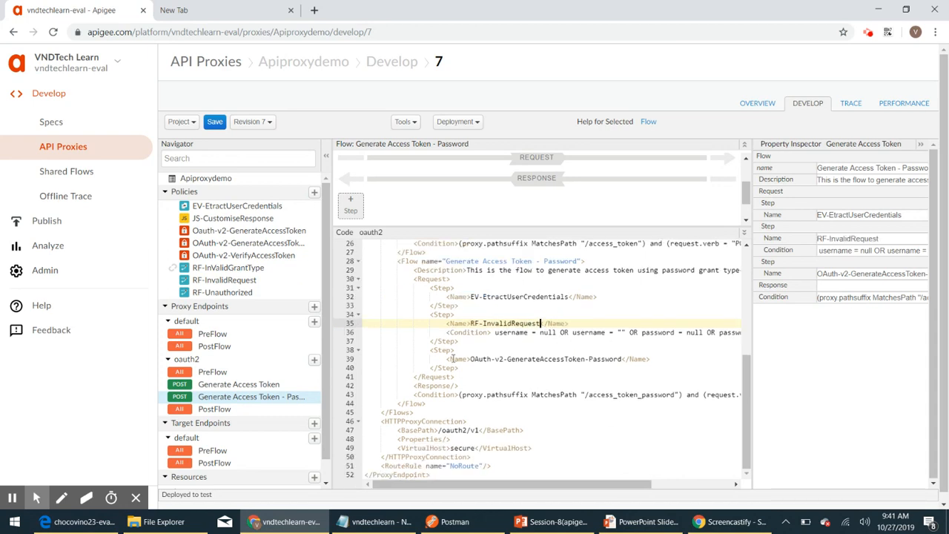
drag(468, 343, 365, 316)
key(ctrl+c)
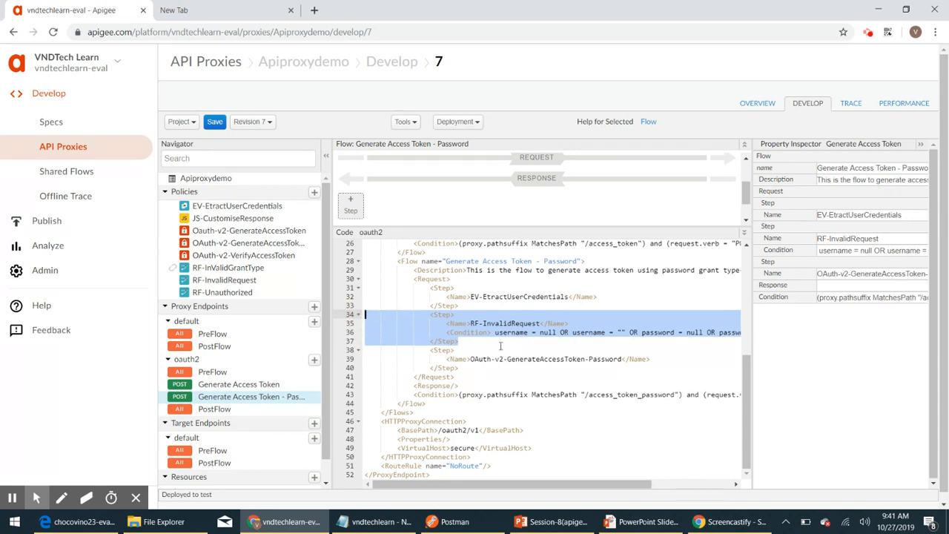
Step: Paste a copy of the RF-InvalidRequest step before the final step and fix its indentation
click(472, 349)
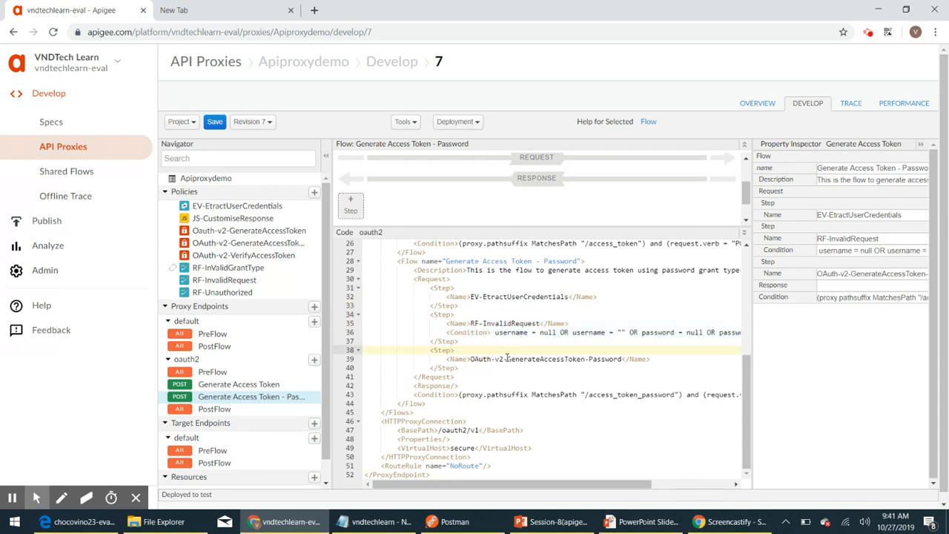
key(ctrl+v)
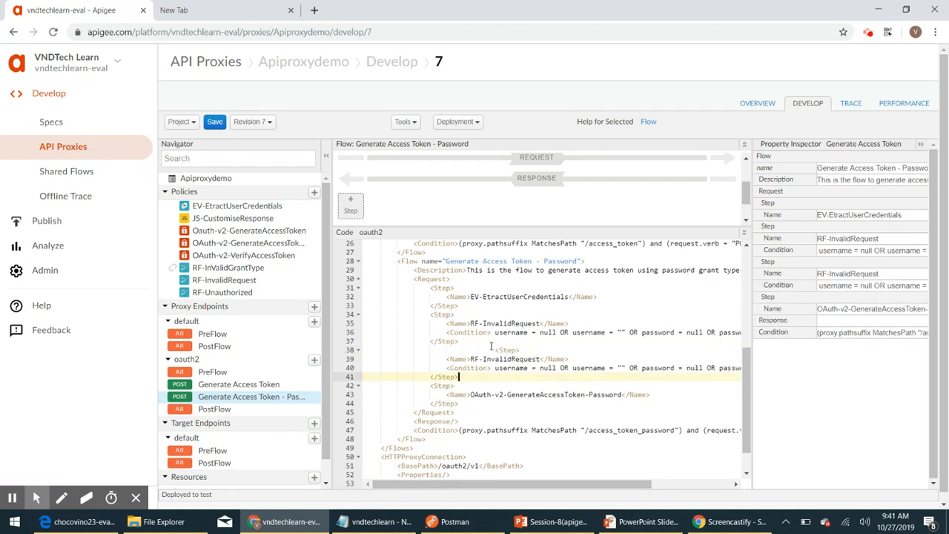
drag(496, 349, 430, 346)
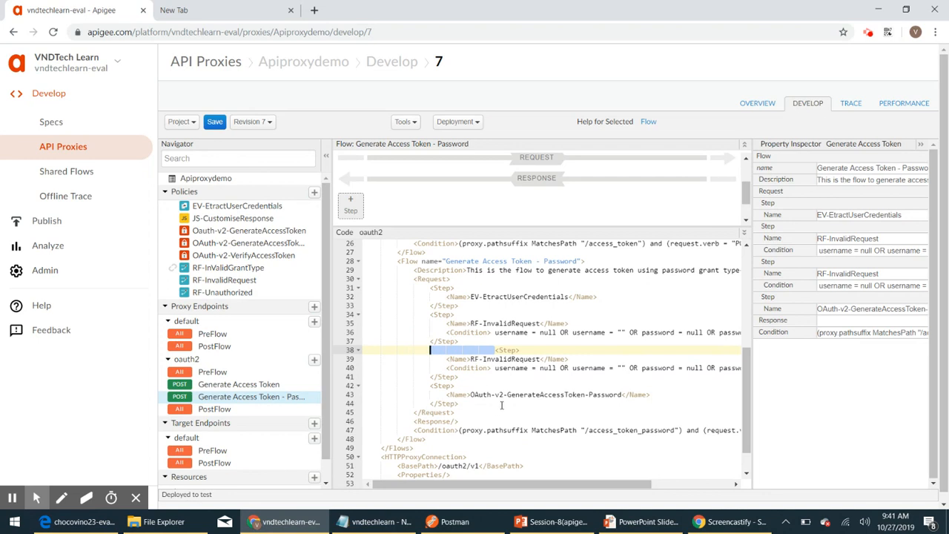
key(BackSpace)
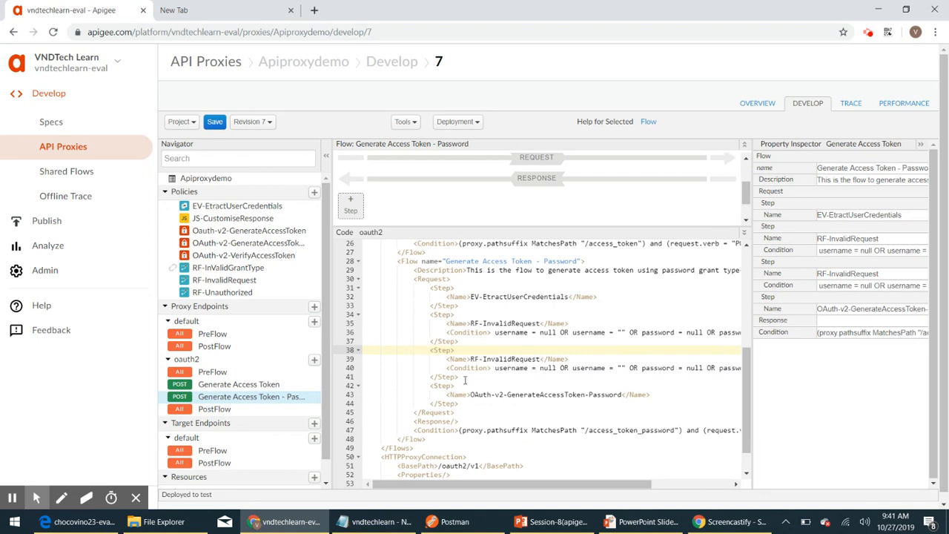
click(446, 486)
drag(446, 485, 507, 486)
Step: Rewrite the copied condition to check password is null, empty, or !="password"
click(687, 368)
key(ctrl+shift+Left)
key(ctrl+shift+Left)
key(ctrl+shift+Left)
key(ctrl+shift+Left)
key(ctrl+shift+Left)
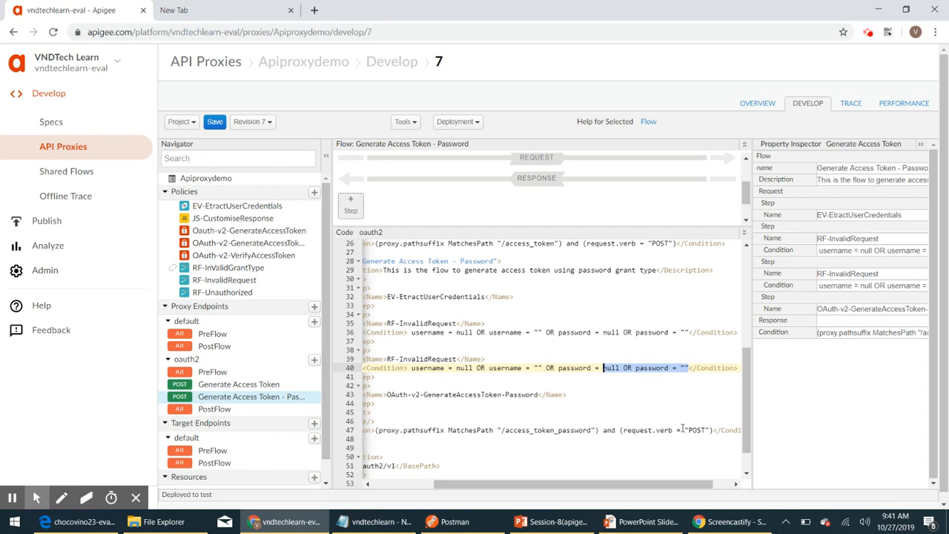
double_click(431, 368)
text(password)
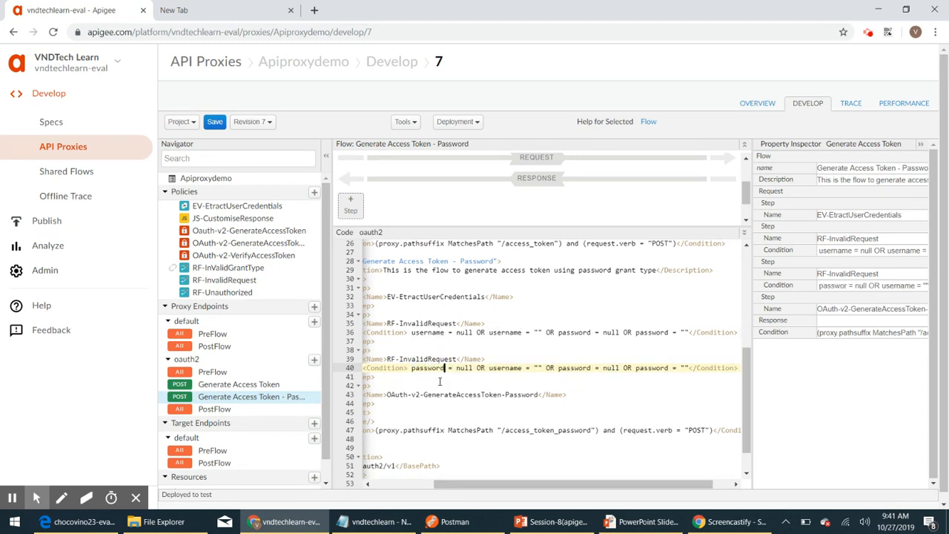
double_click(506, 369)
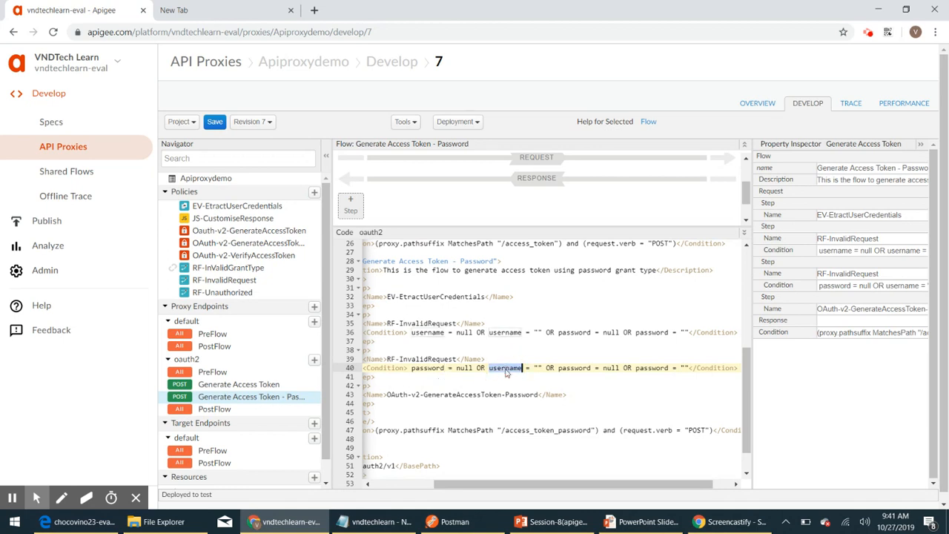
text(password)
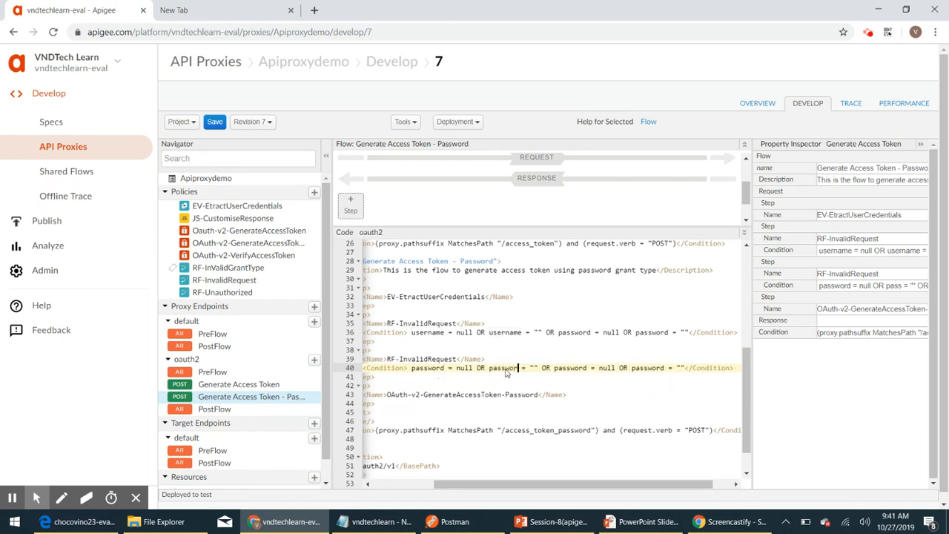
double_click(611, 368)
text("")
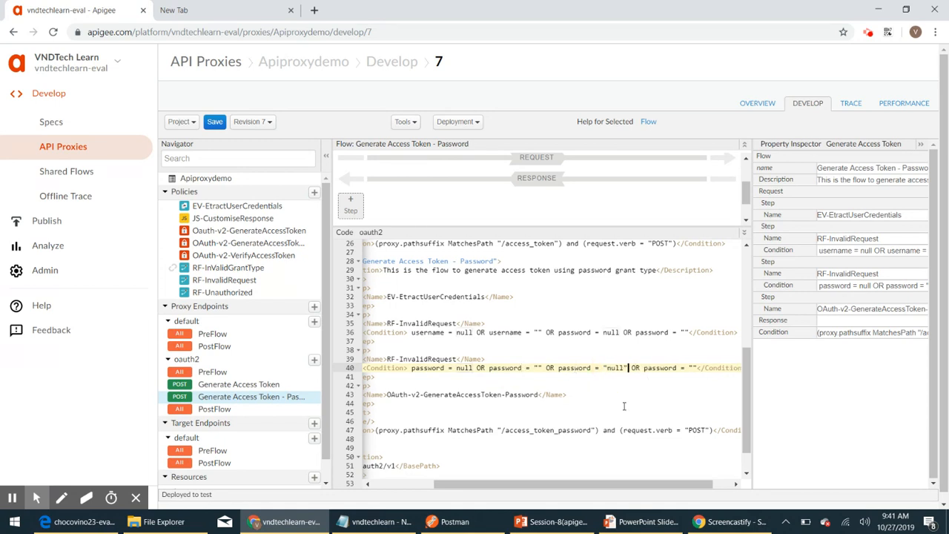
key(BackSpace)
key(BackSpace)
key(BackSpace)
key(BackSpace)
key(BackSpace)
key(BackSpace)
key(BackSpace)
key(BackSpace)
key(BackSpace)
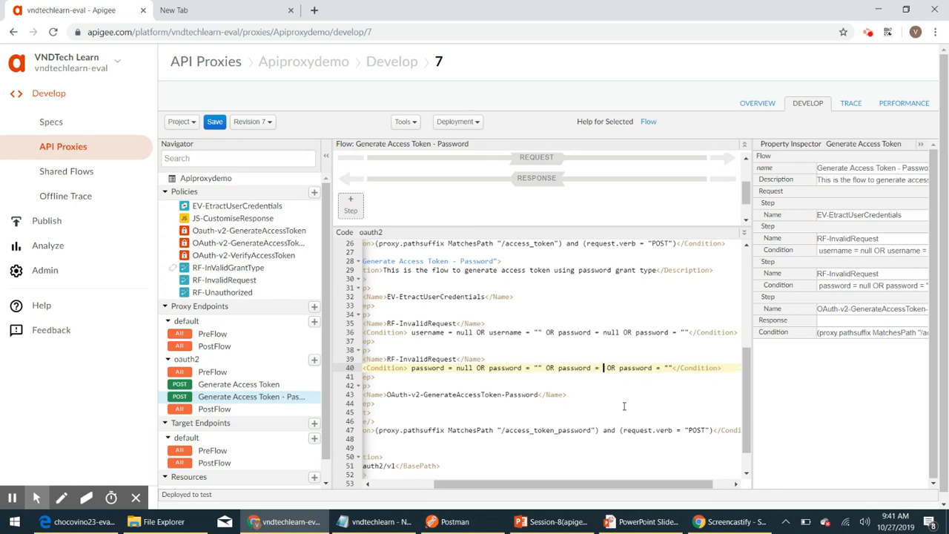
text(!="password" OR )
text(password)
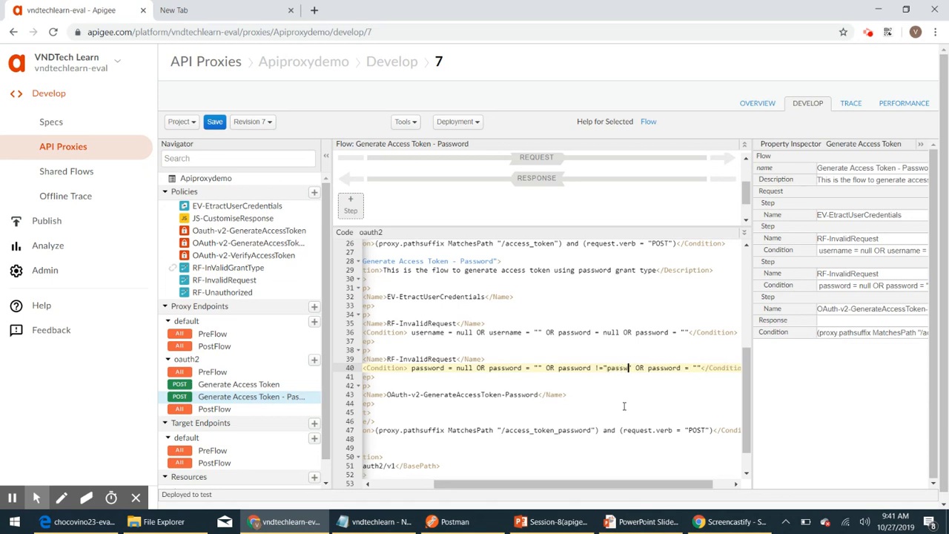
Step: Delete the redundant trailing OR password = "" clause and the stray space after <Condition>
key(Right)
key(Right)
key(shift+Right)
key(shift+Right)
key(shift+Right)
key(shift+Right)
key(shift+Right)
key(shift+Right)
key(shift+Right)
key(shift+Right)
key(shift+Right)
key(shift+Right)
key(shift+Right)
key(shift+Right)
key(shift+Right)
key(shift+Right)
key(shift+Right)
key(shift+Right)
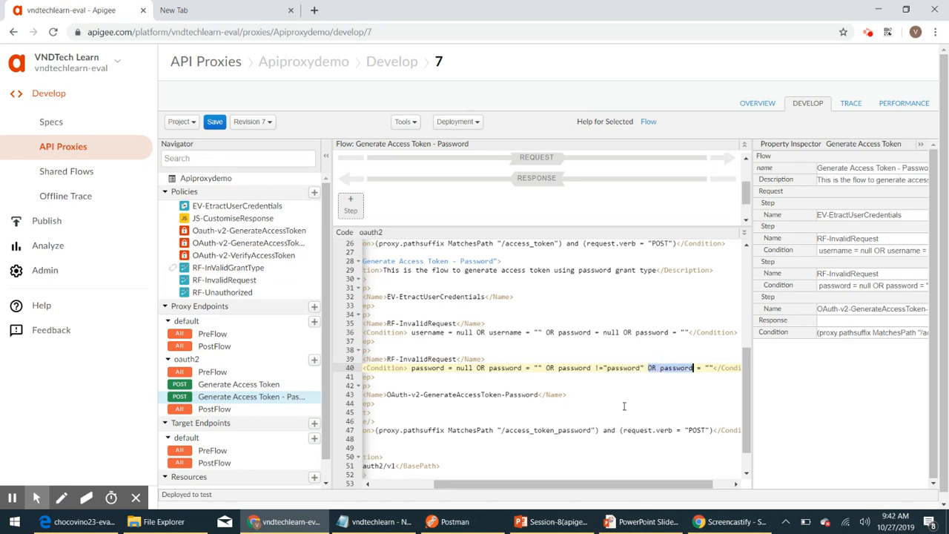
key(shift+Left)
key(BackSpace)
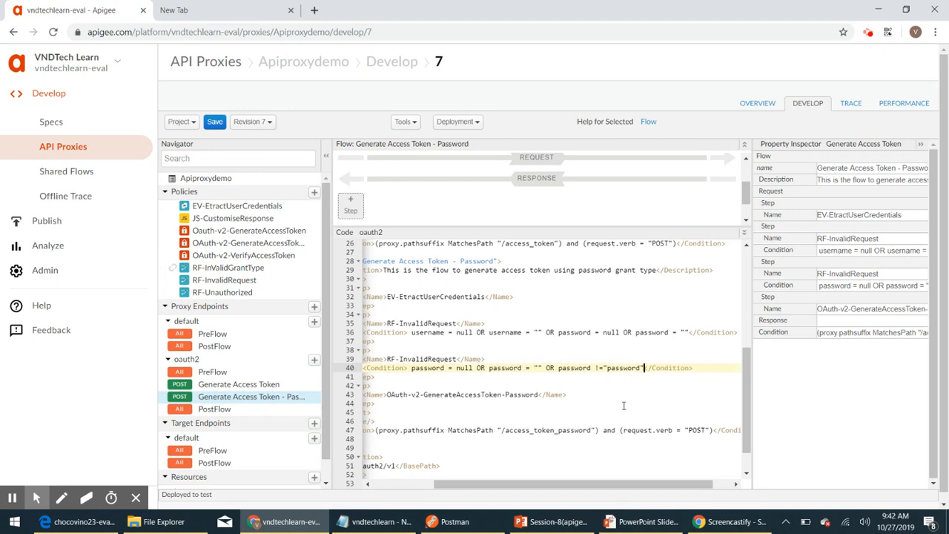
drag(592, 486, 531, 486)
click(492, 368)
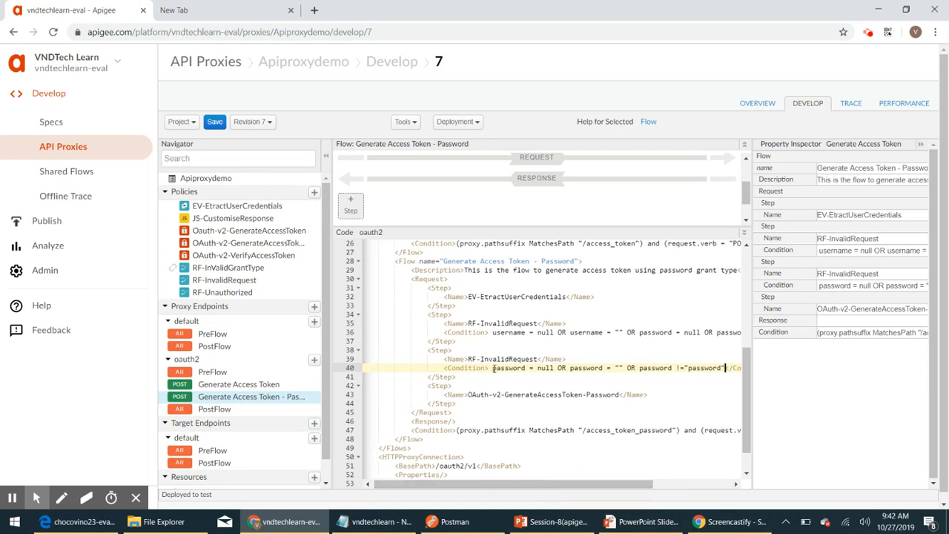
key(BackSpace)
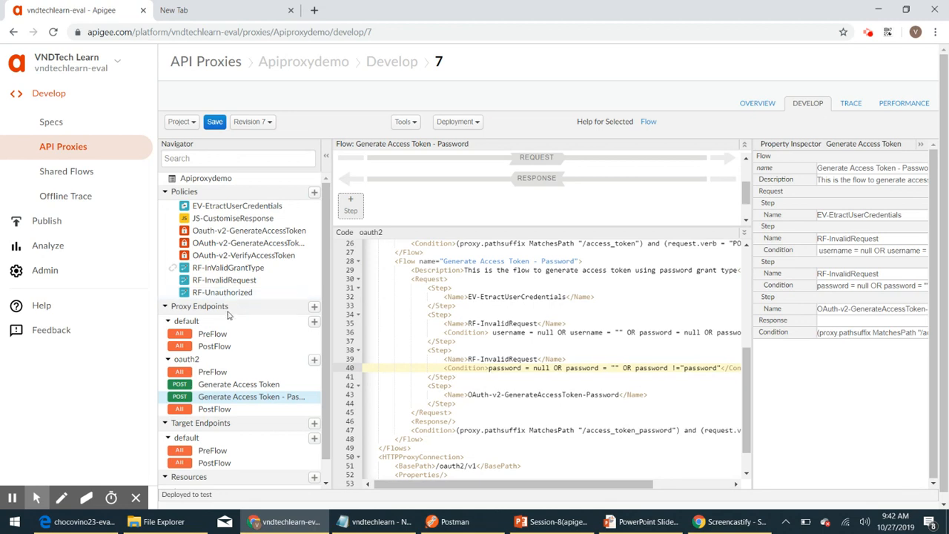
Step: Copy the RF-InValidGrantType policy name and return to the password flow code
click(217, 268)
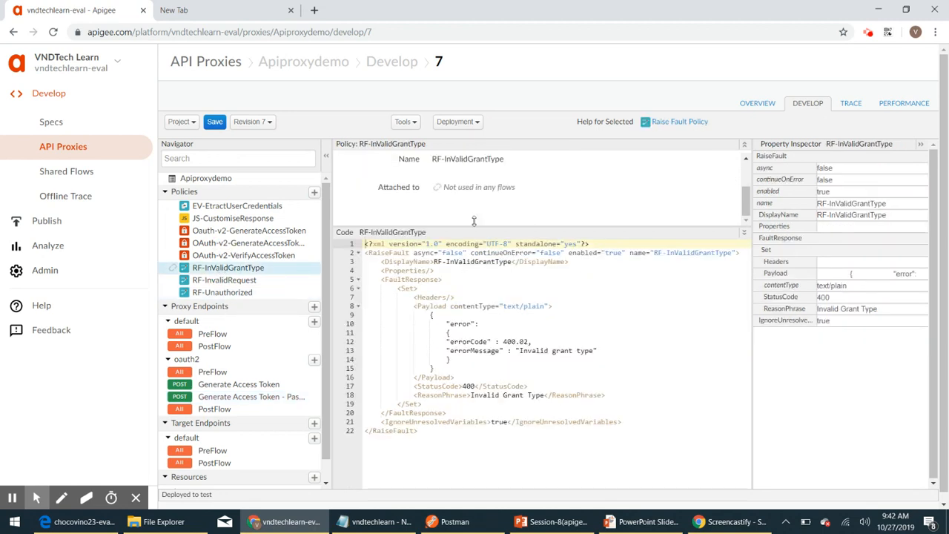
drag(654, 253, 732, 253)
key(ctrl+c)
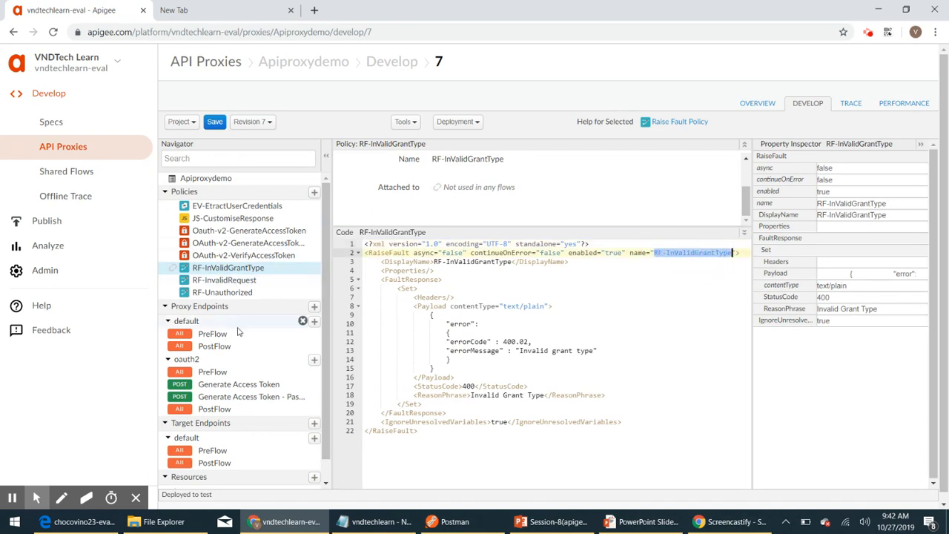
scroll(238, 355, down, 1)
click(238, 377)
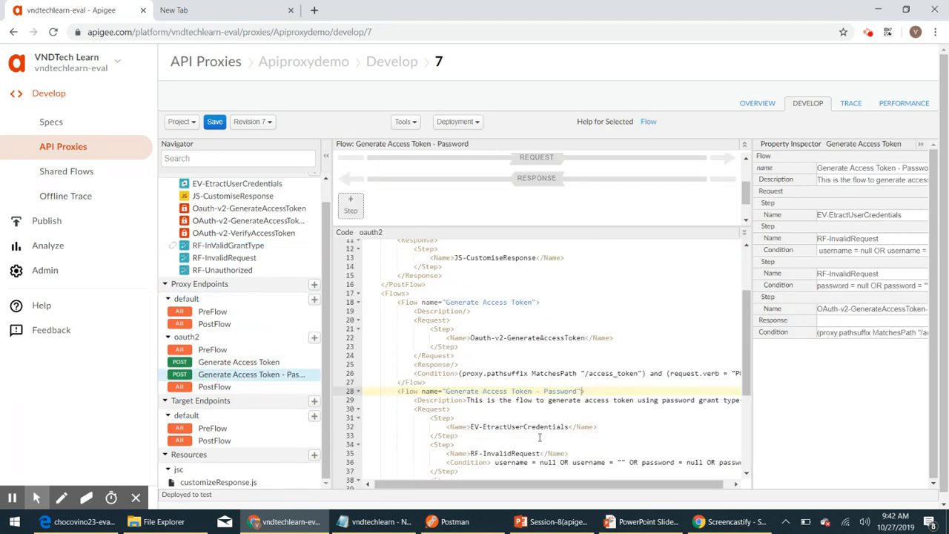
Step: Replace RF-InvalidRequest with RF-InValidGrantType in the second checking step's Name
click(542, 398)
key(ctrl+shift+Left)
key(shift+Left)
key(shift+Left)
key(shift+Left)
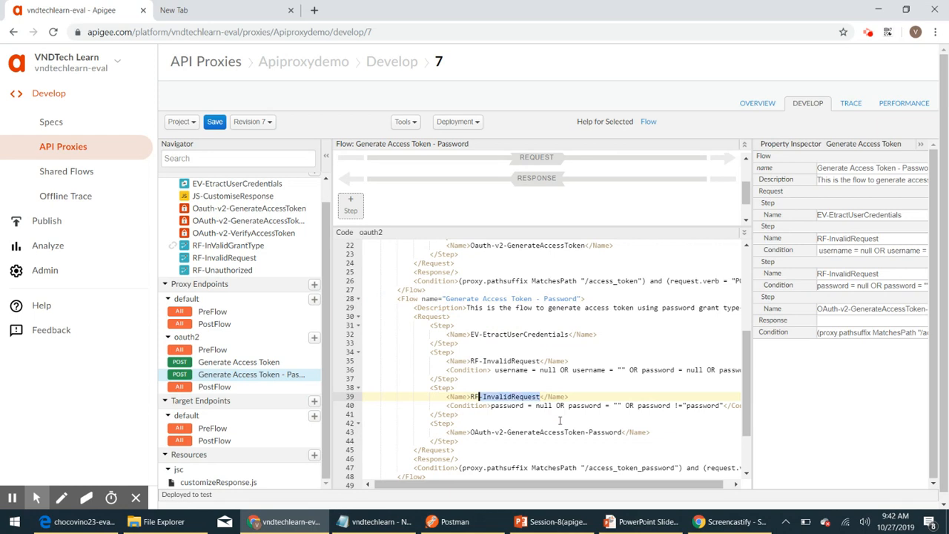
key(ctrl+v)
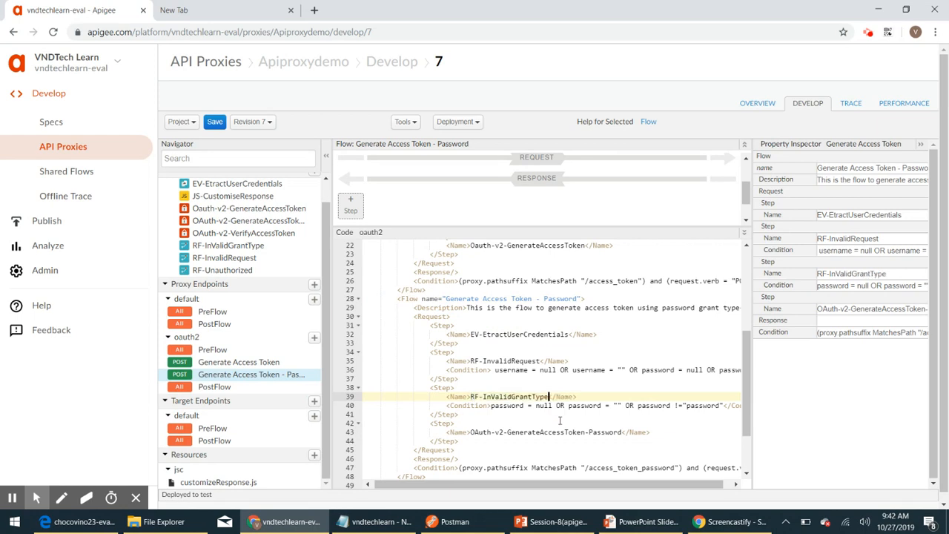
scroll(560, 421, down, 1)
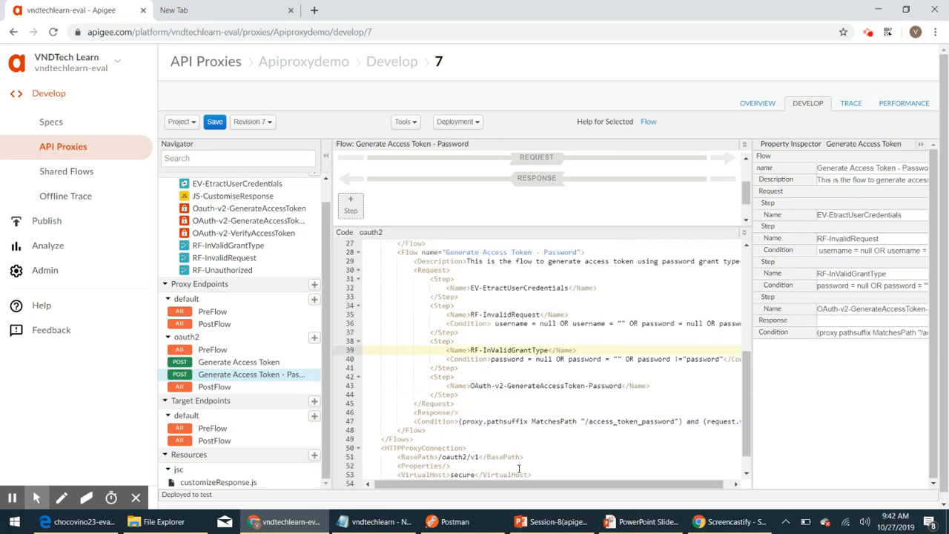
drag(496, 491, 547, 491)
click(614, 359)
drag(593, 484, 495, 479)
scroll(504, 430, down, 1)
scroll(509, 384, up, 10)
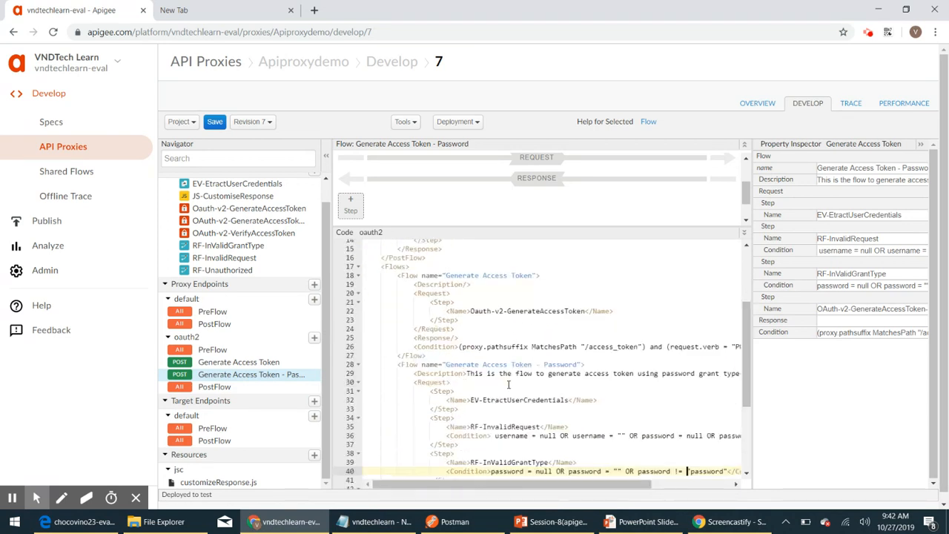
Step: Save proxy revision 7, check its deployment environments, and bring Postman forward
click(215, 123)
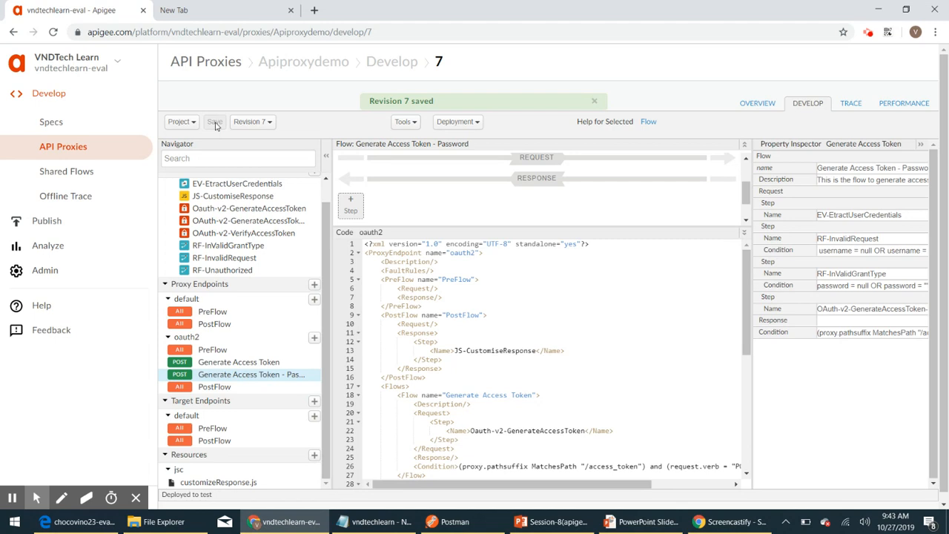
click(594, 101)
click(477, 122)
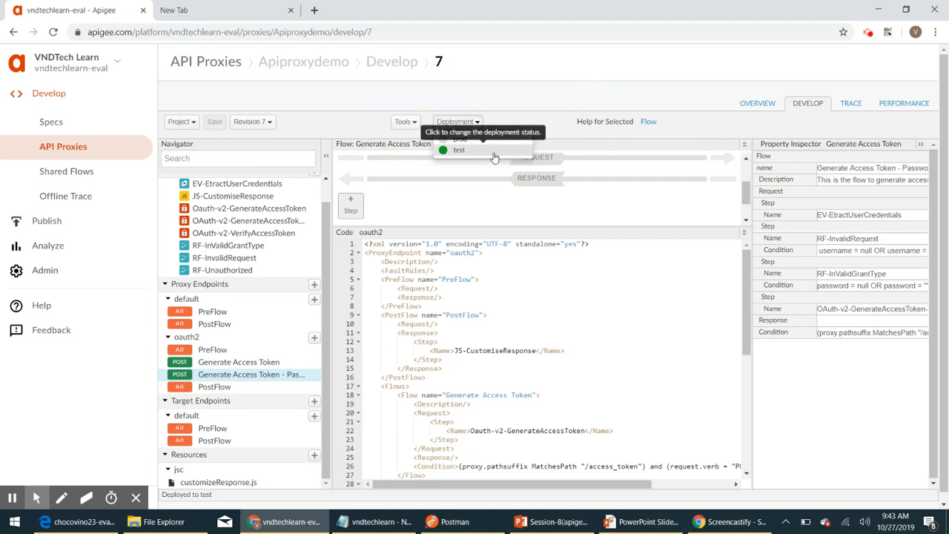
click(537, 92)
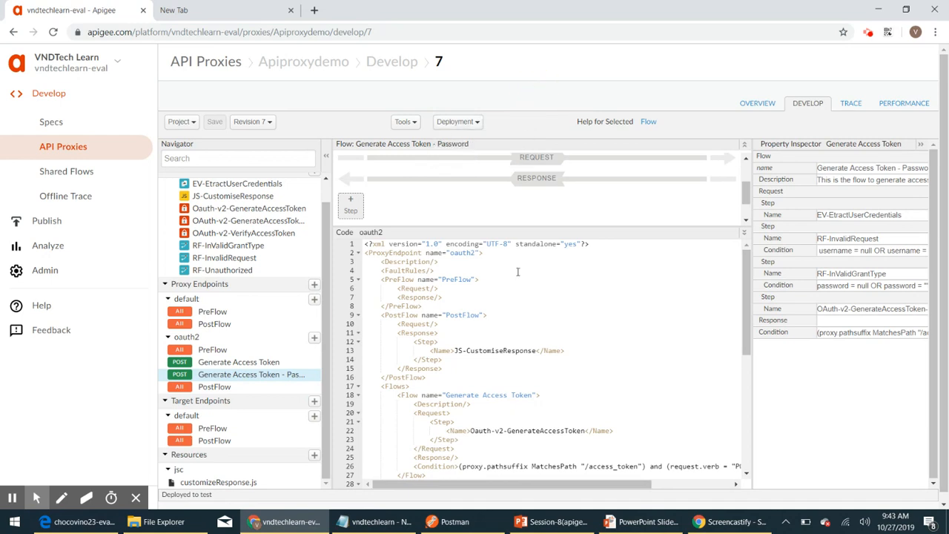
click(436, 523)
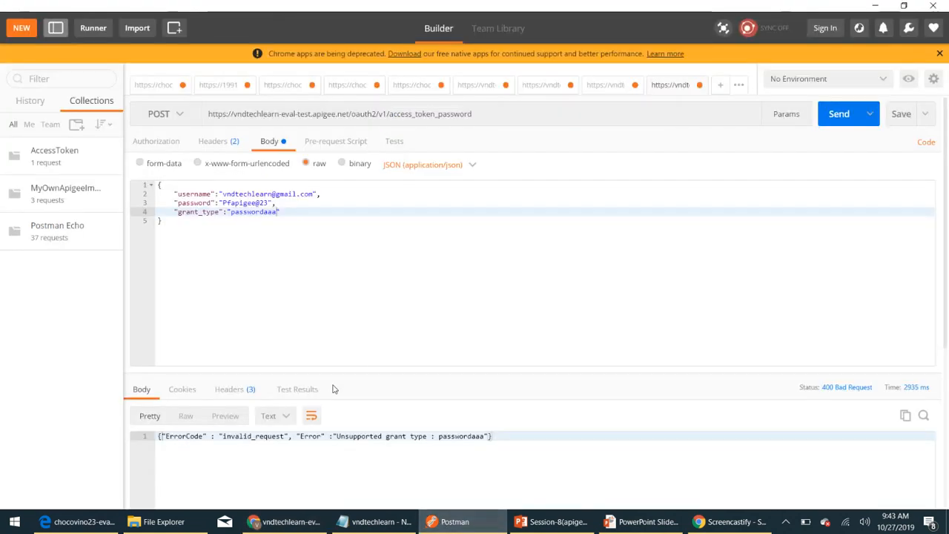
Step: Resend the passwordaaa grant_type request and inspect the 400 Invalid Grant Type error, errorCode 400.02
click(257, 220)
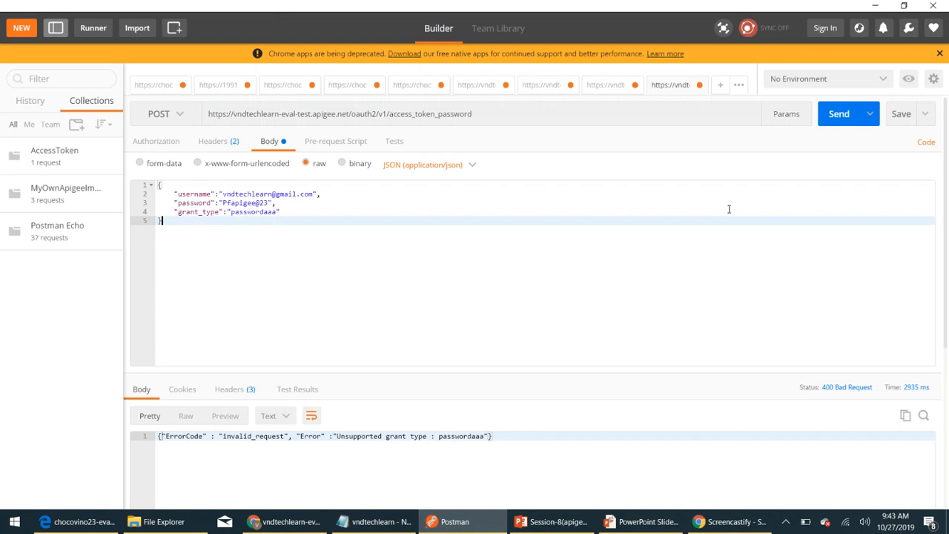
click(838, 117)
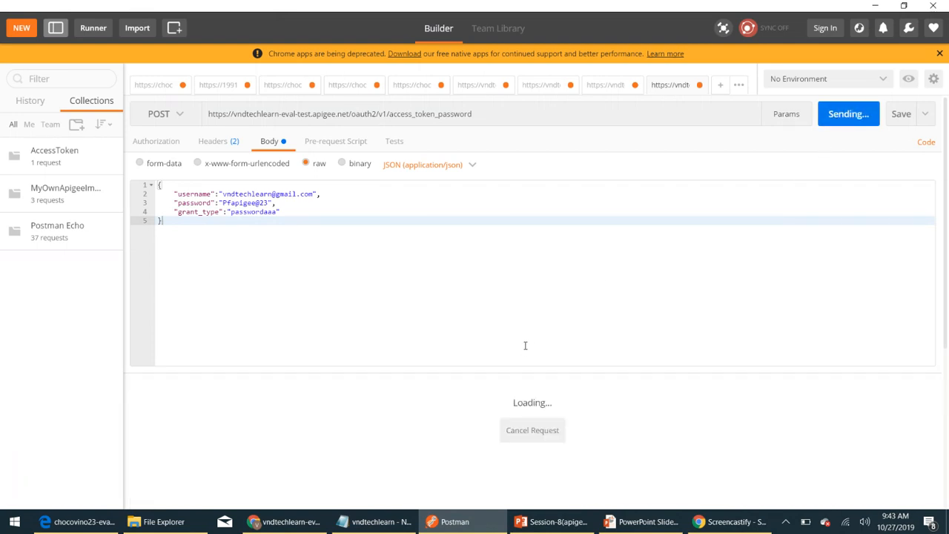
scroll(525, 345, down, 3)
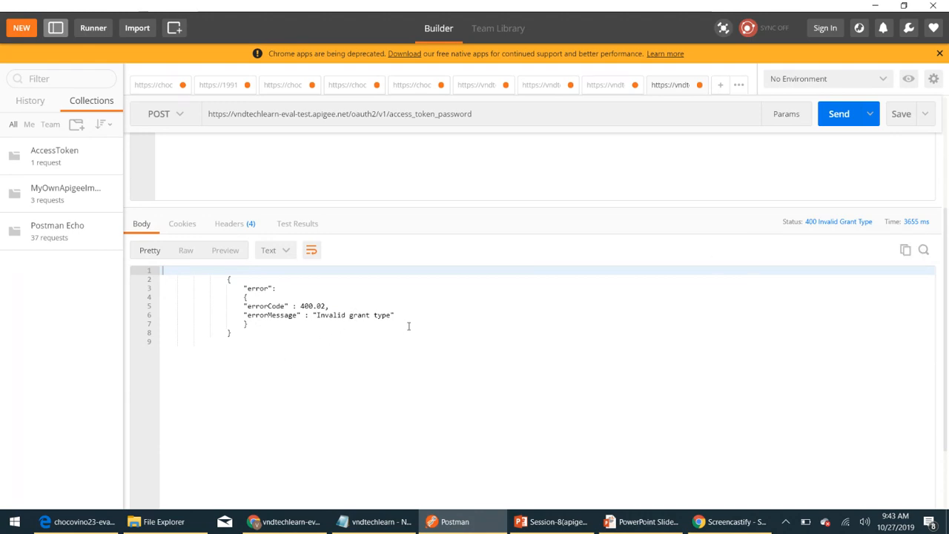
drag(235, 333, 208, 279)
click(267, 360)
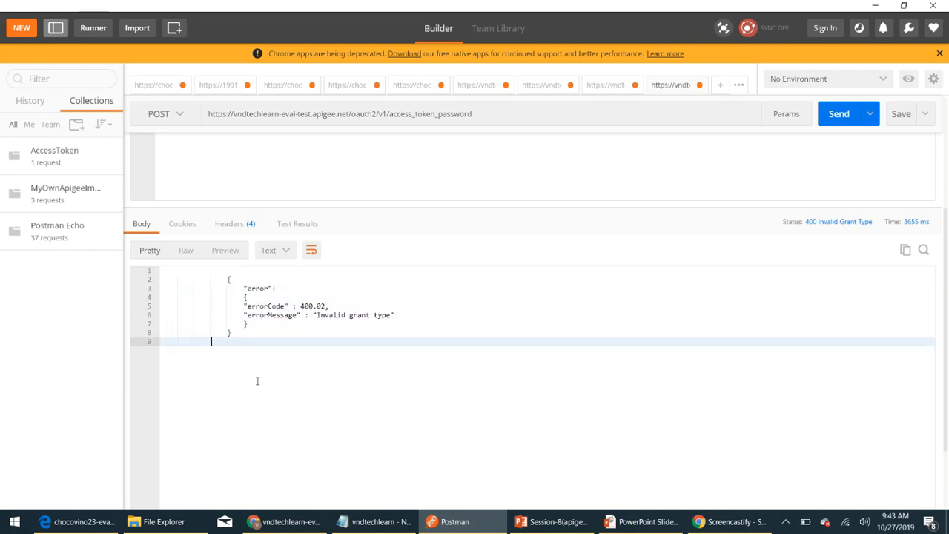
scroll(257, 383, up, 3)
scroll(284, 293, down, 3)
scroll(275, 349, up, 3)
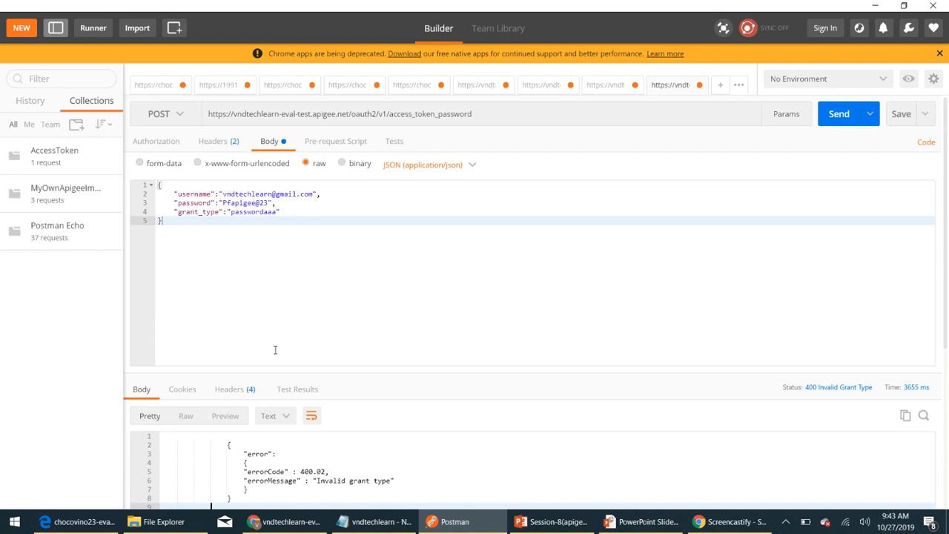
Step: Empty the username and password values in the JSON request body
drag(225, 194, 315, 193)
click(256, 194)
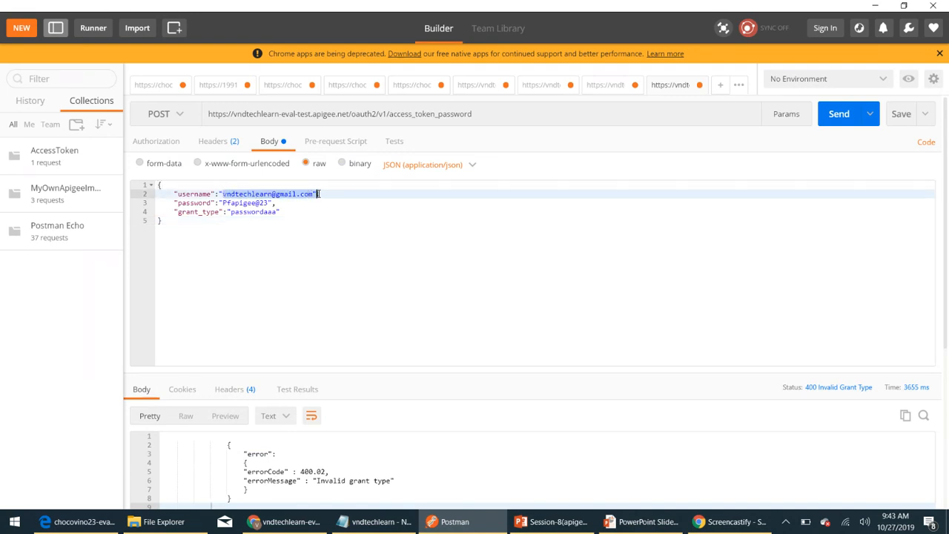
key(BackSpace)
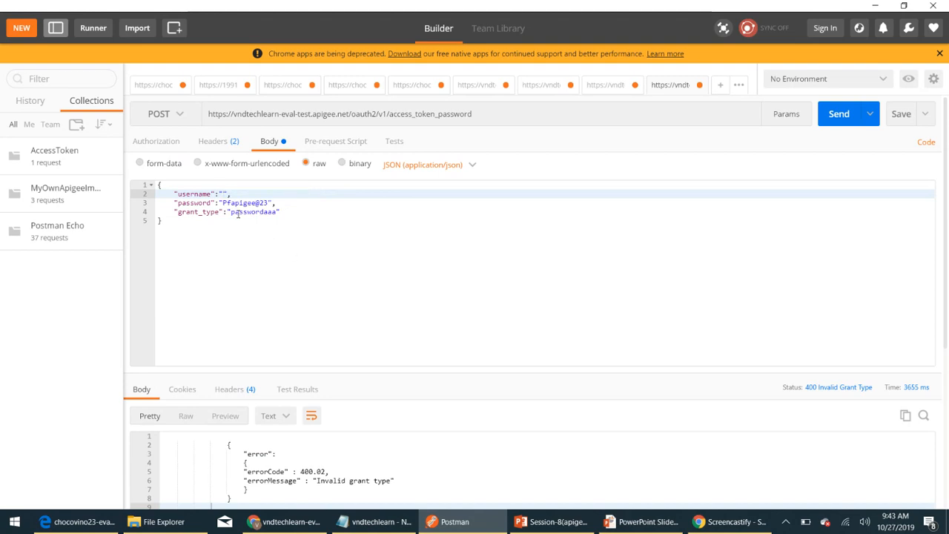
drag(223, 202, 269, 202)
key(BackSpace)
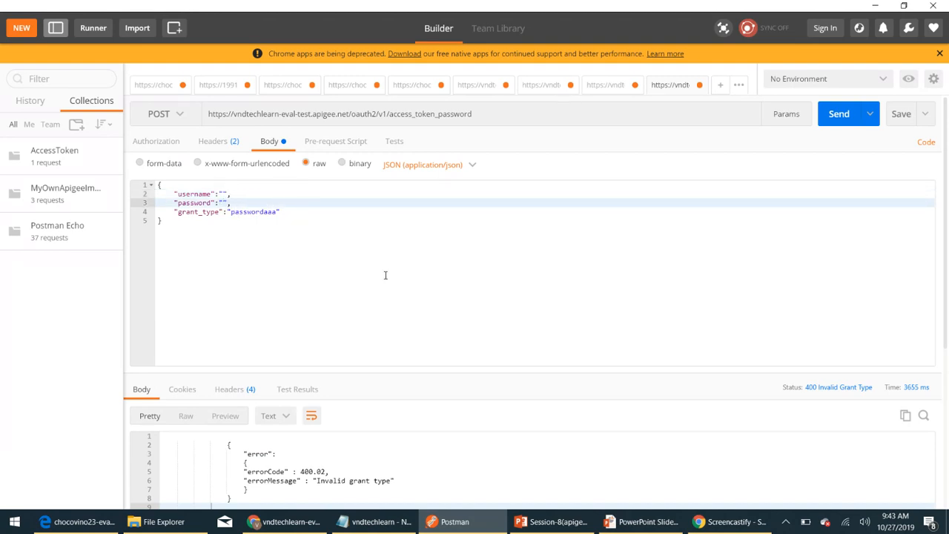
Step: Send the request and review the 400 'Username or Password can not be empty or null' response
click(834, 115)
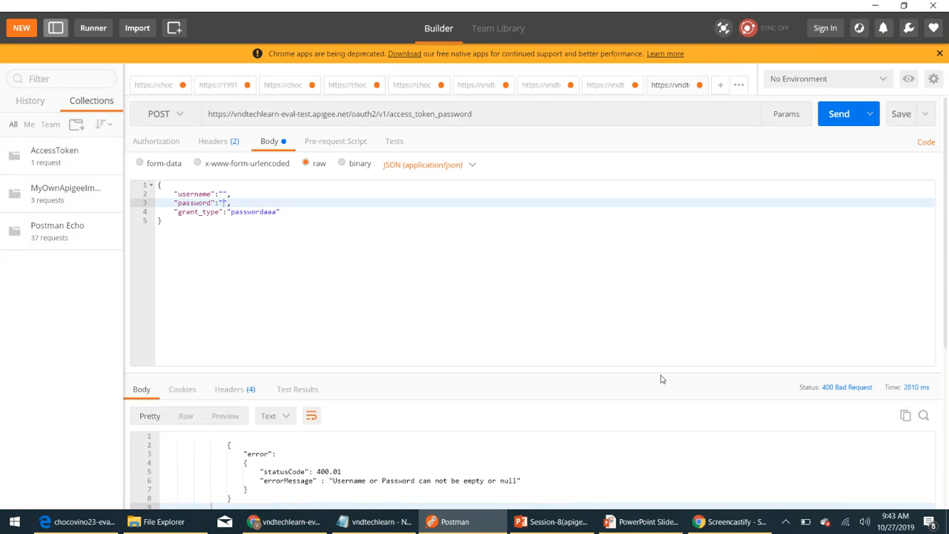
scroll(662, 378, down, 3)
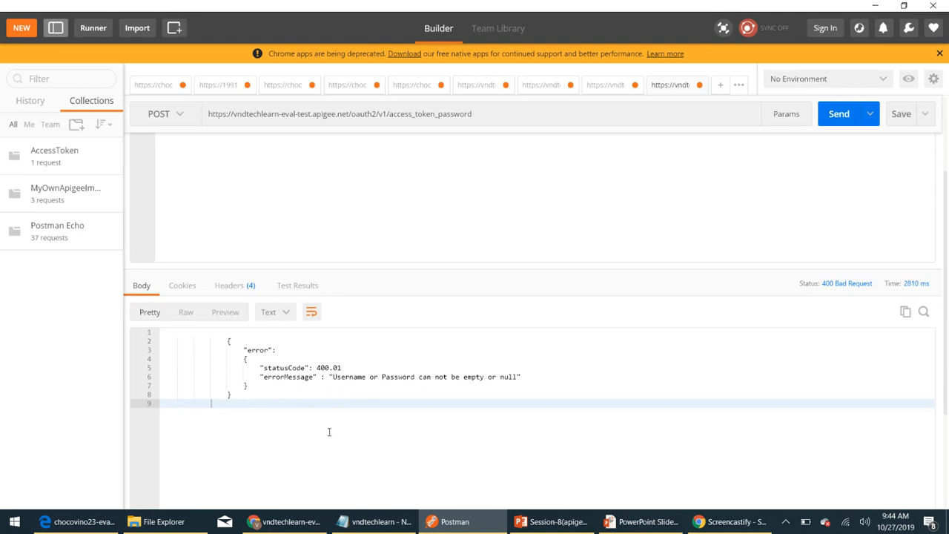
scroll(330, 431, up, 3)
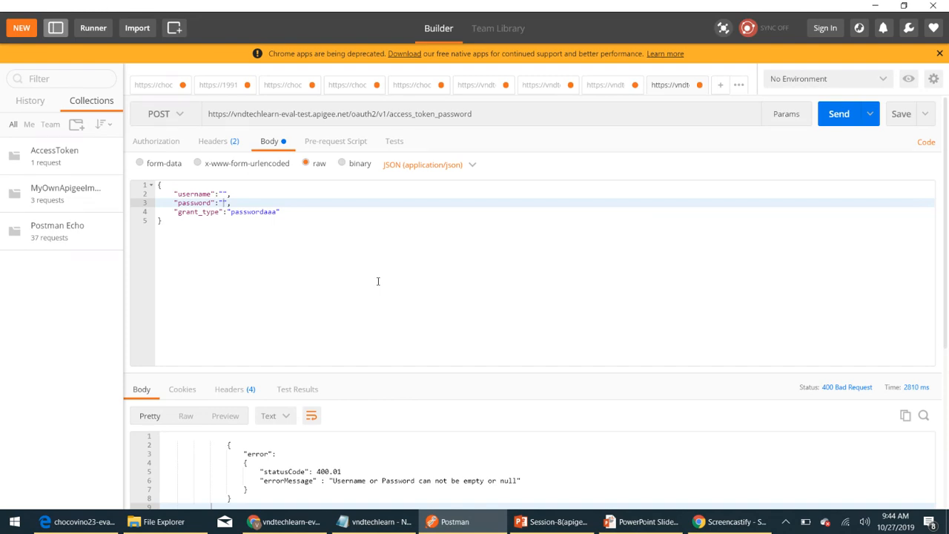
key(alt+Tab)
key(alt+Tab)
key(alt+Tab)
key(alt+Tab)
key(alt+Tab)
key(alt+Tab)
key(alt+Tab)
key(alt+Tab)
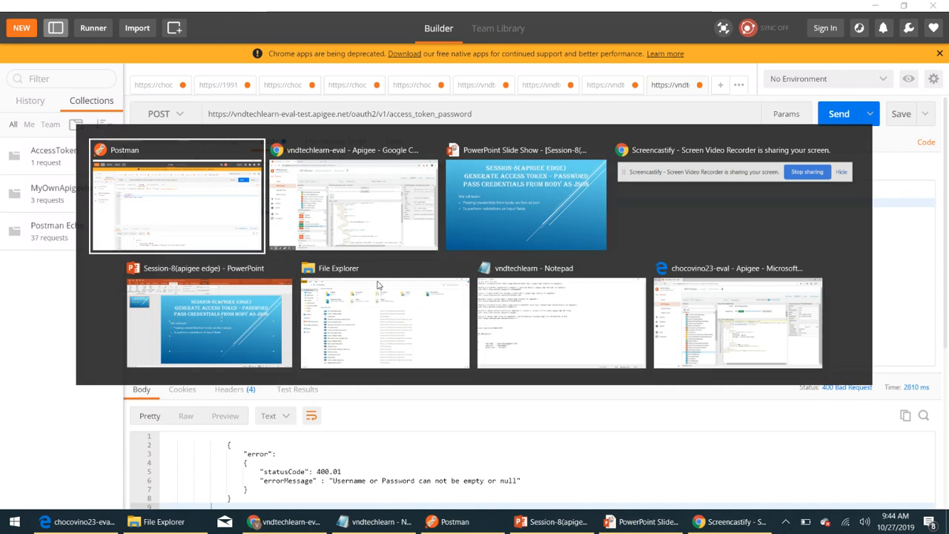